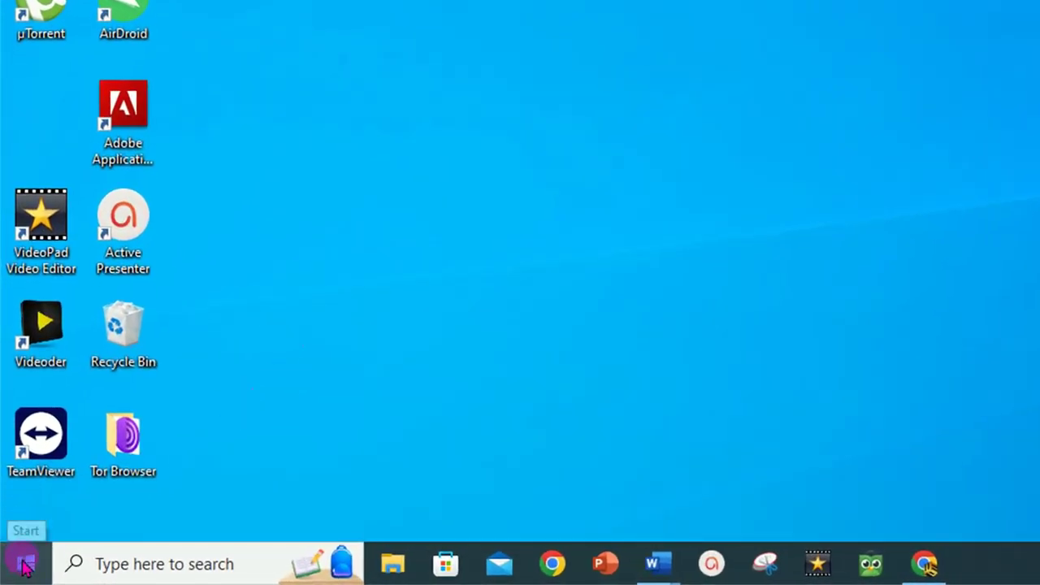
Launch Word from the Start menu's program list and maximize its window.
click(22, 563)
scroll(173, 352, down, 5)
scroll(174, 353, down, 5)
scroll(174, 353, down, 5)
scroll(167, 374, down, 3)
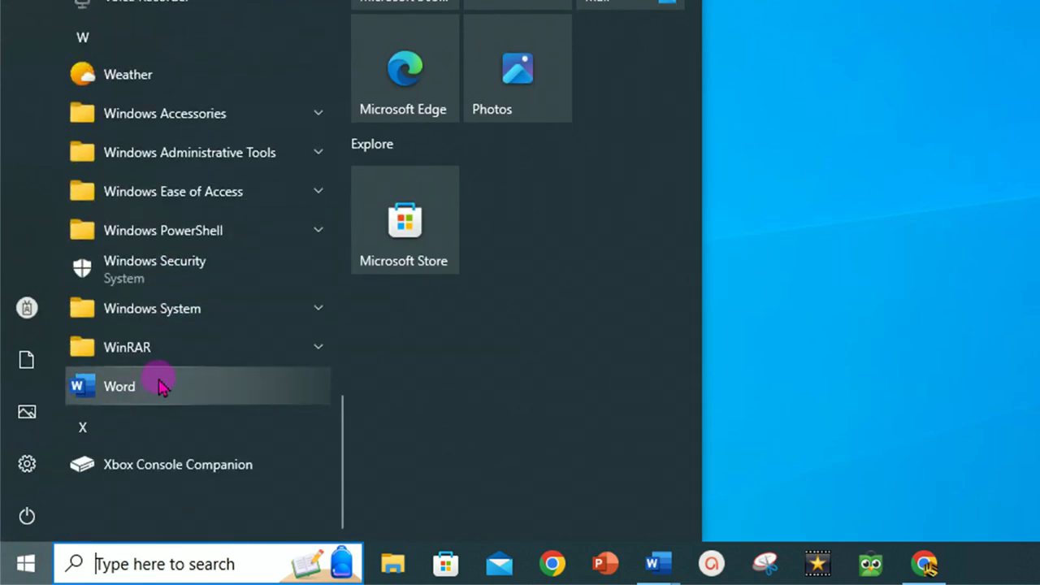
click(114, 389)
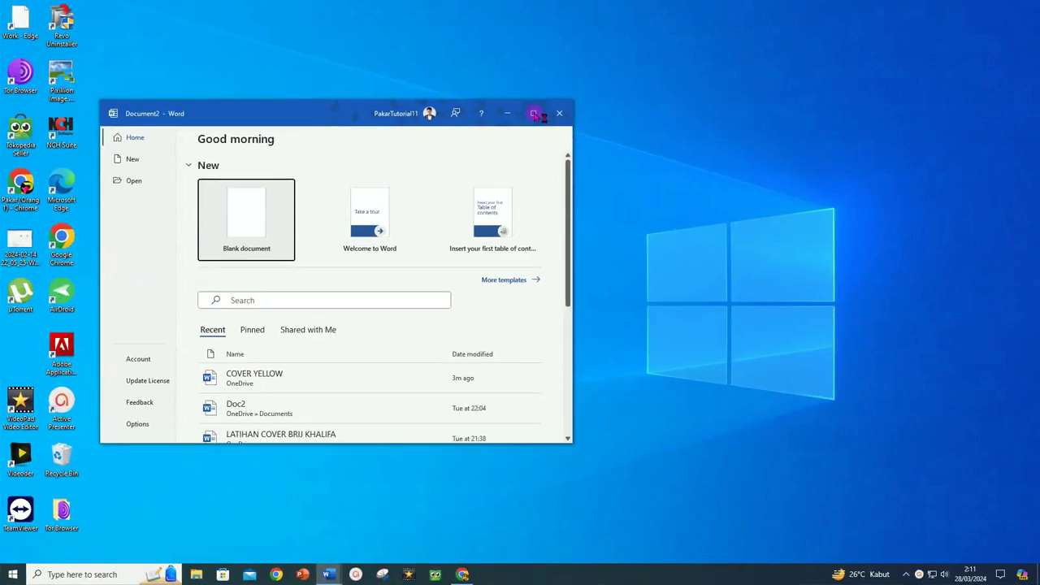
click(534, 114)
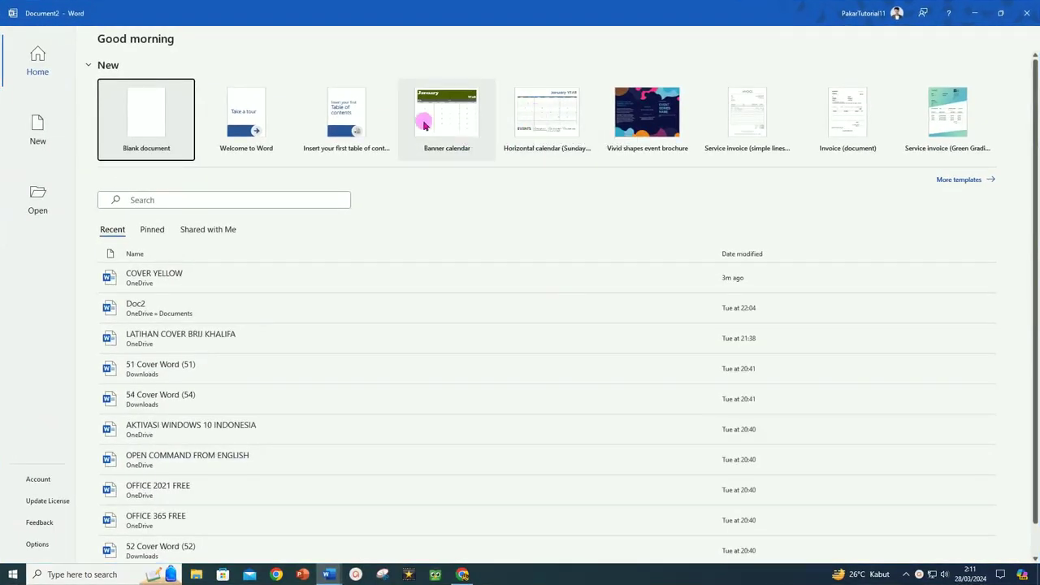
Create a blank document and apply the Office 2013 - 2022 colour scheme.
click(147, 115)
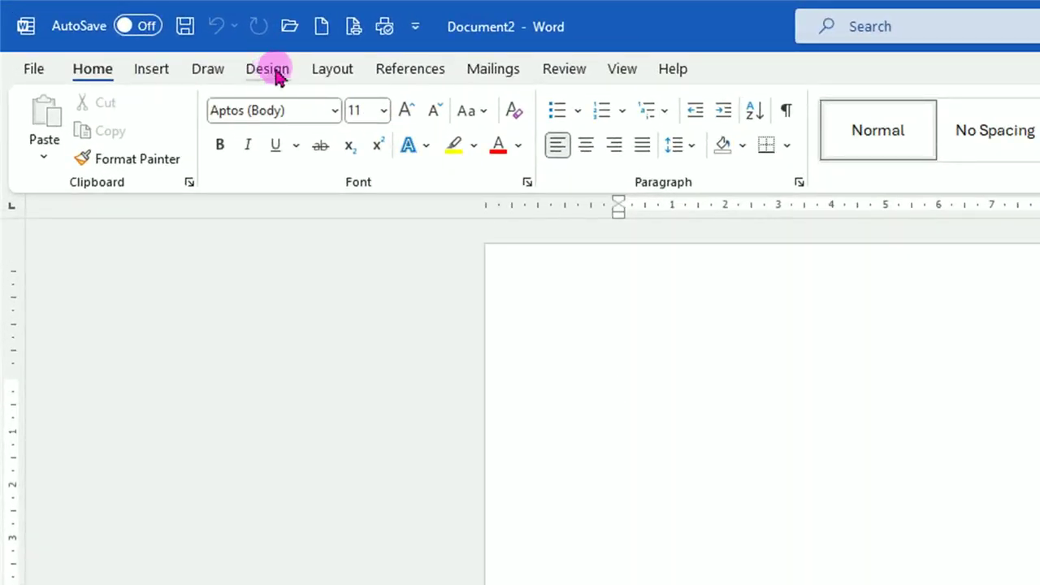
click(274, 78)
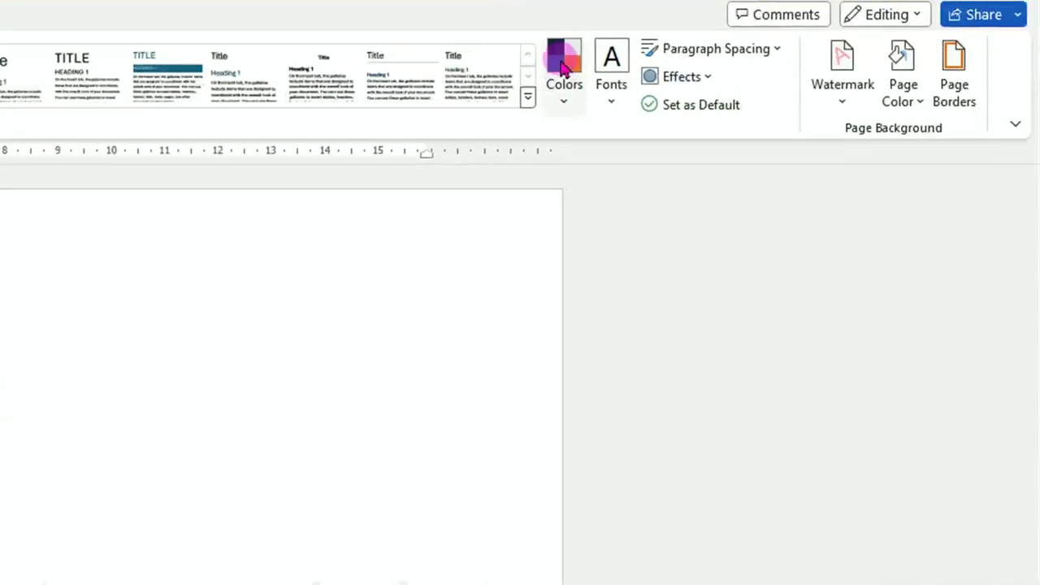
click(563, 99)
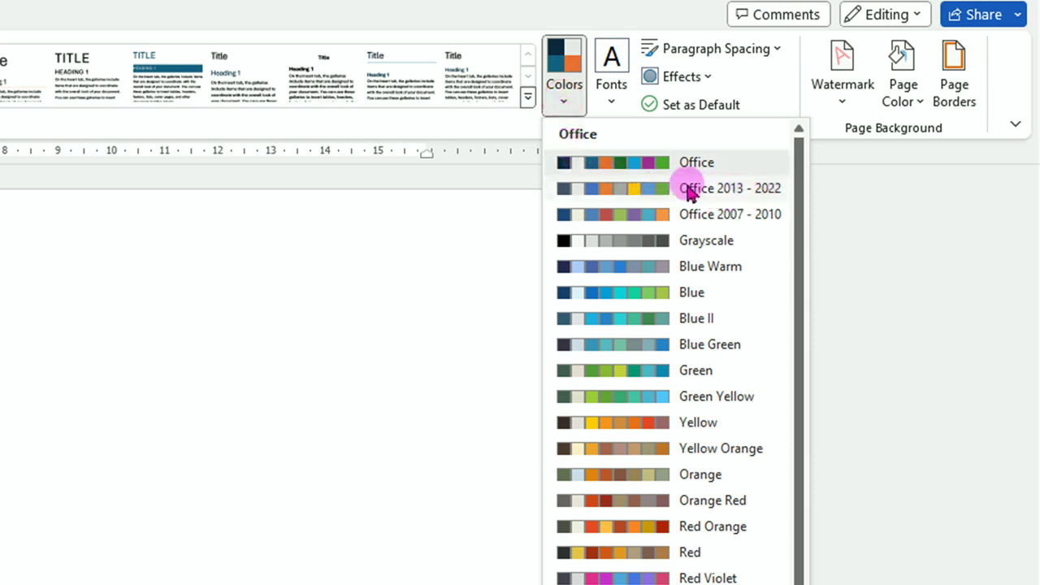
click(729, 190)
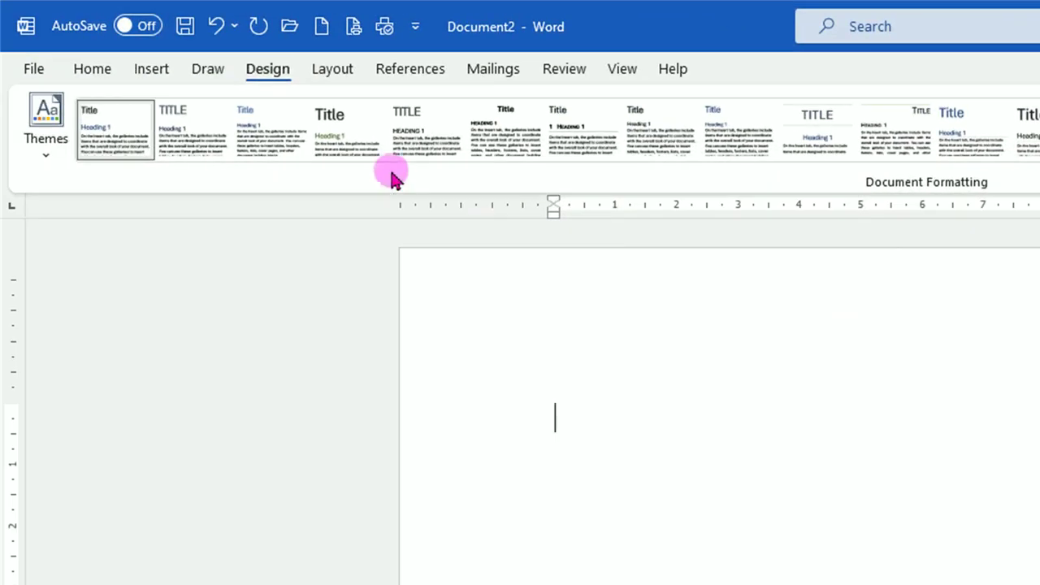
Set the page size to A4 (210 x 297 mm).
click(334, 70)
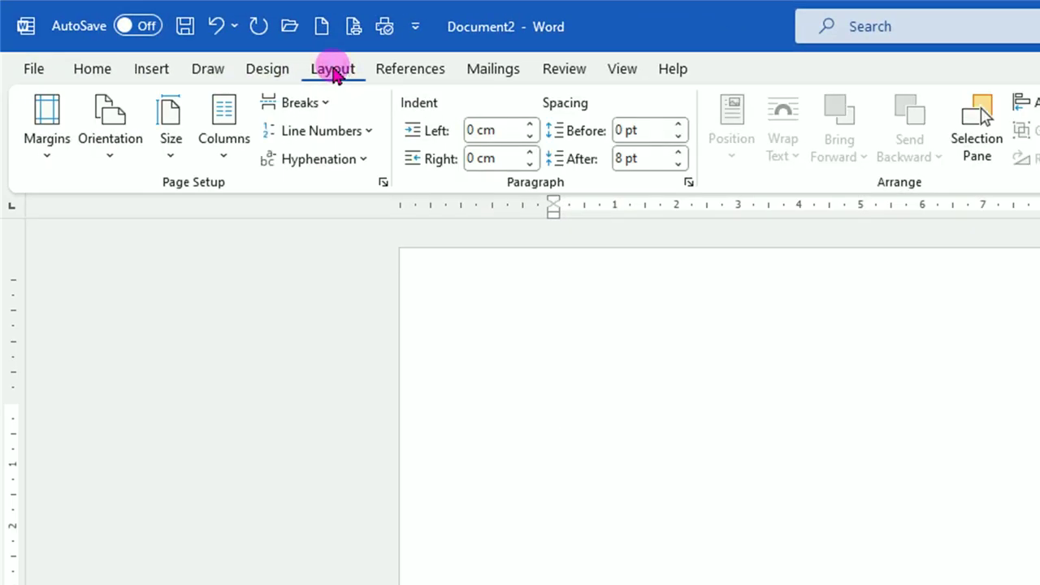
click(171, 142)
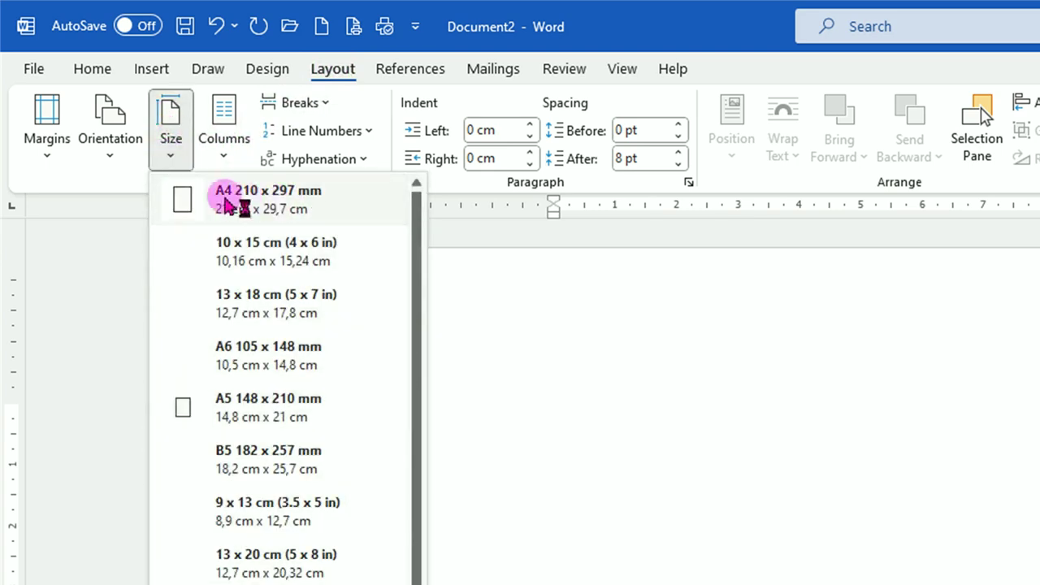
click(293, 207)
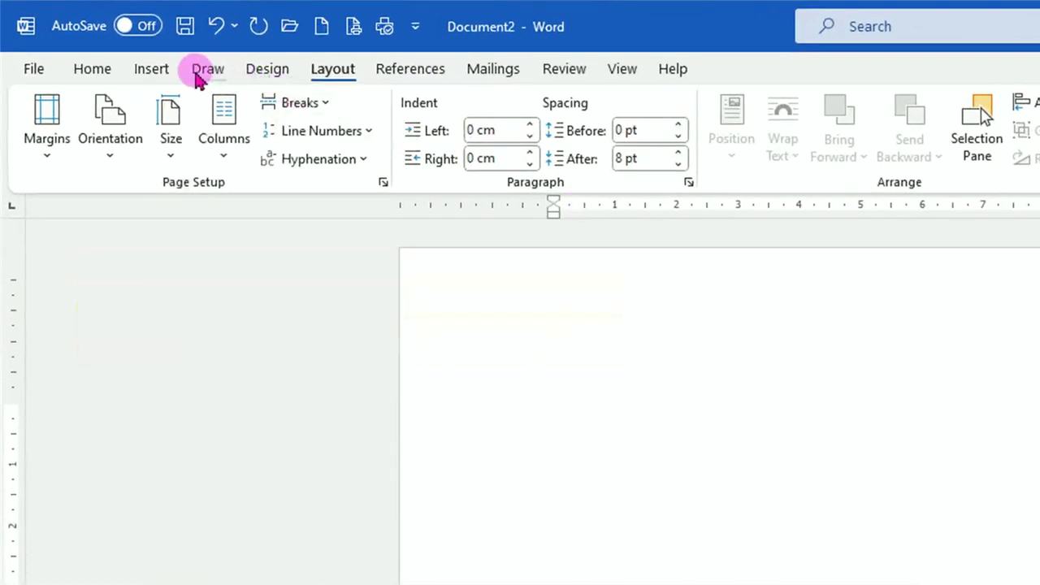
Draw an isosceles triangle from the top of the page toward the lower right.
click(151, 70)
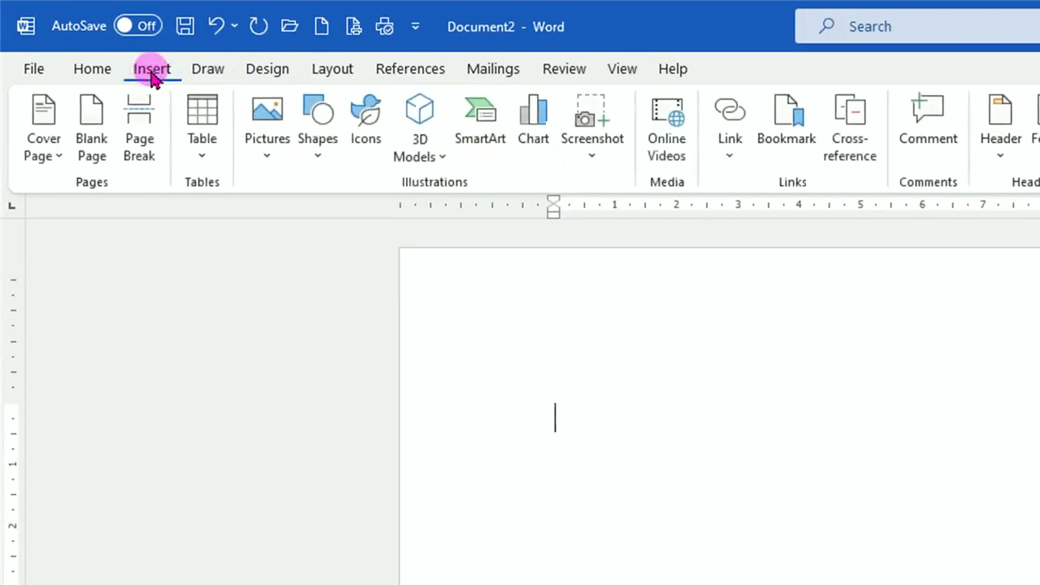
click(319, 161)
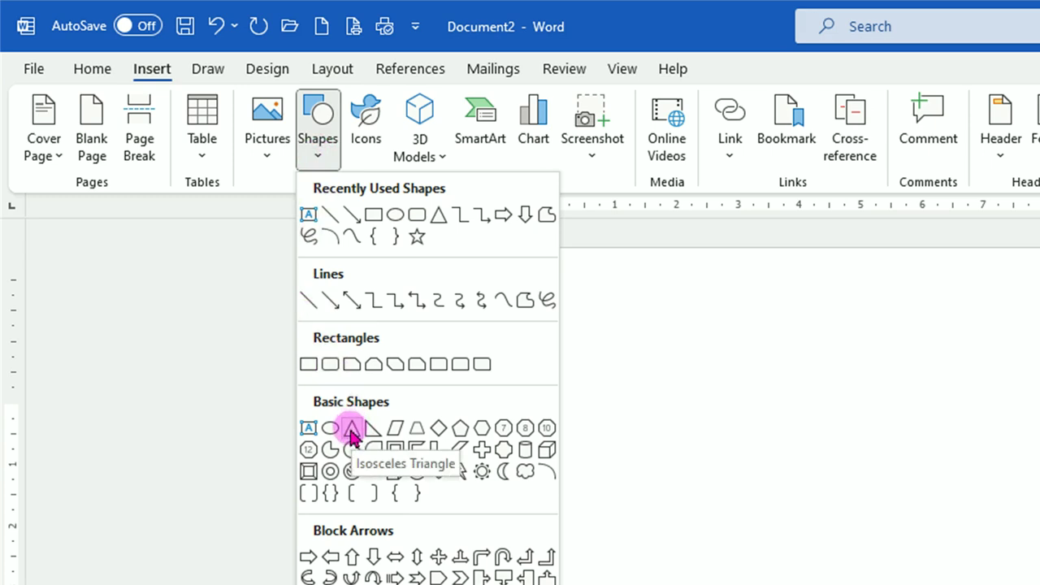
click(351, 431)
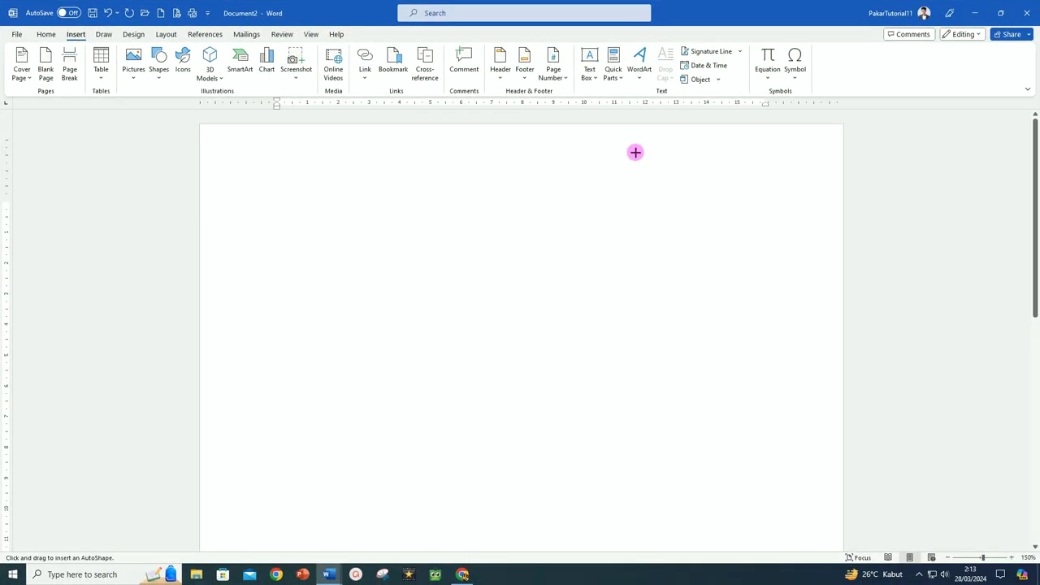
drag(636, 152, 819, 353)
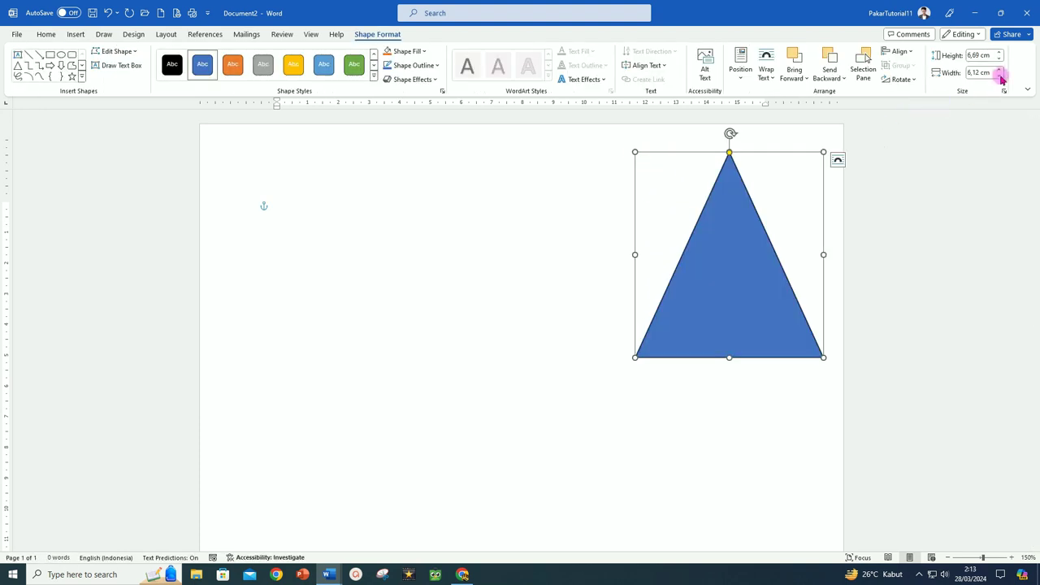
Set the triangle's height to 10,45 cm.
click(978, 57)
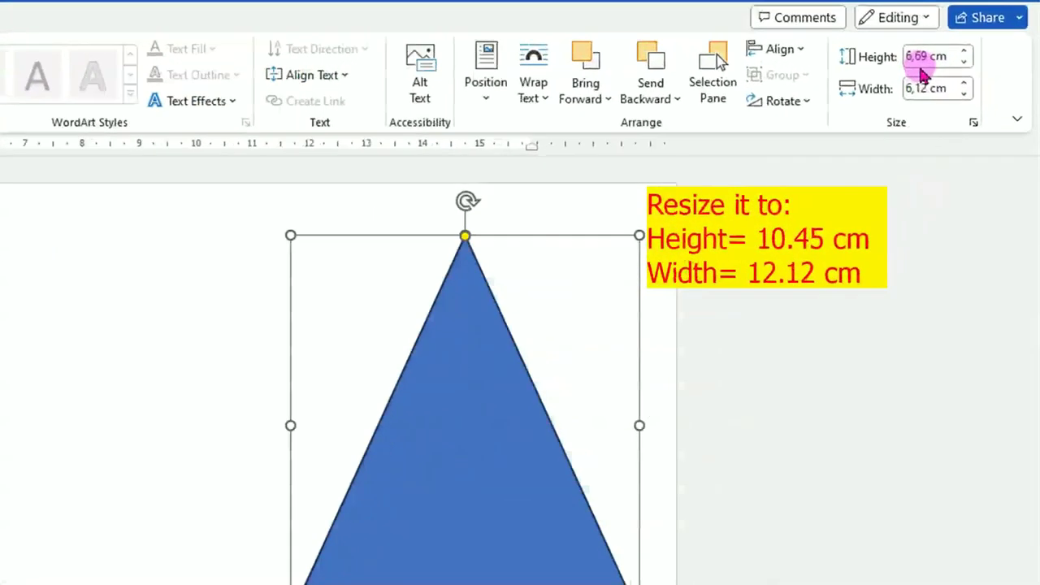
click(964, 52)
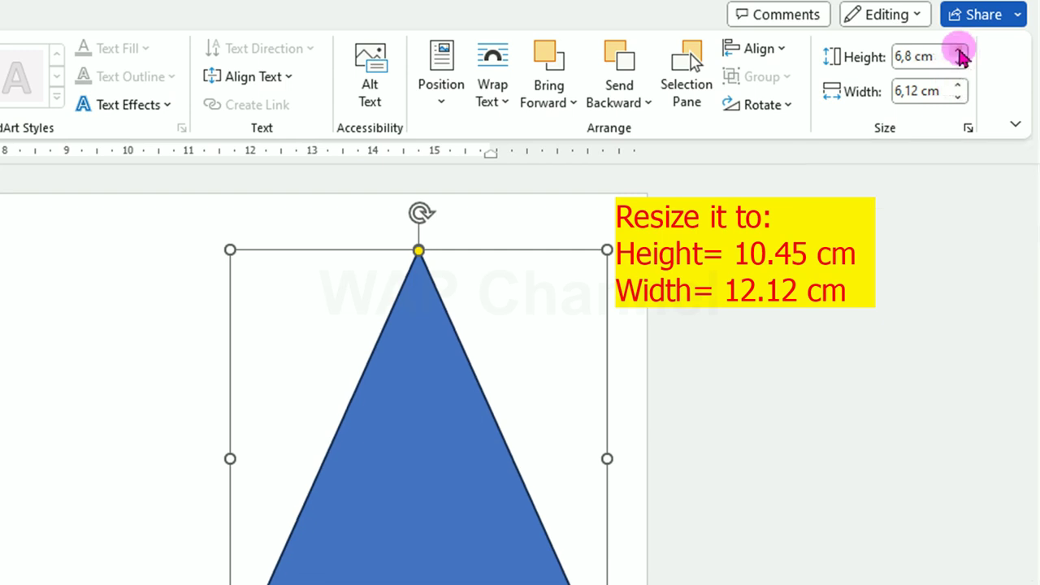
click(960, 54)
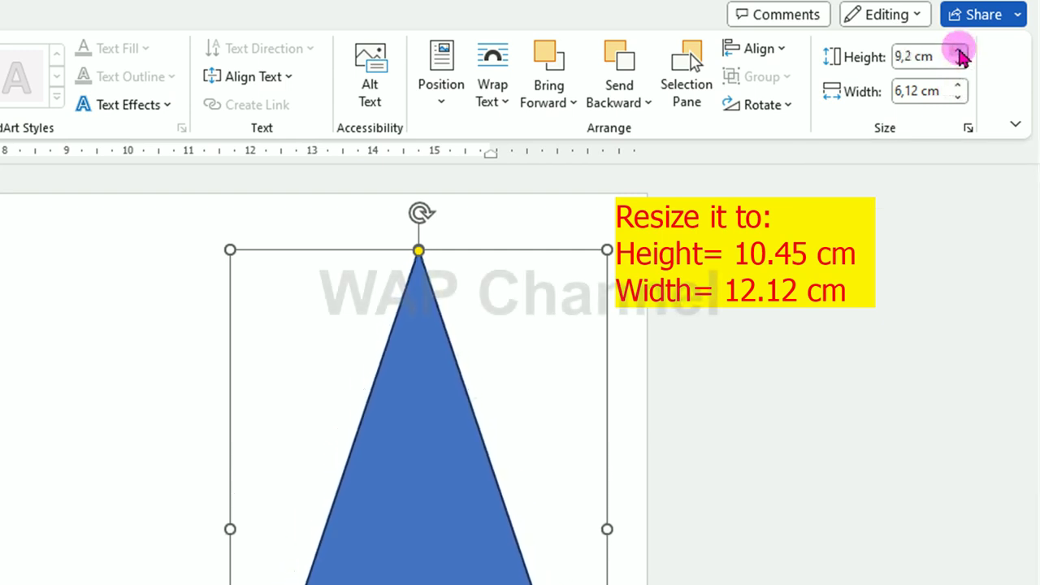
click(961, 54)
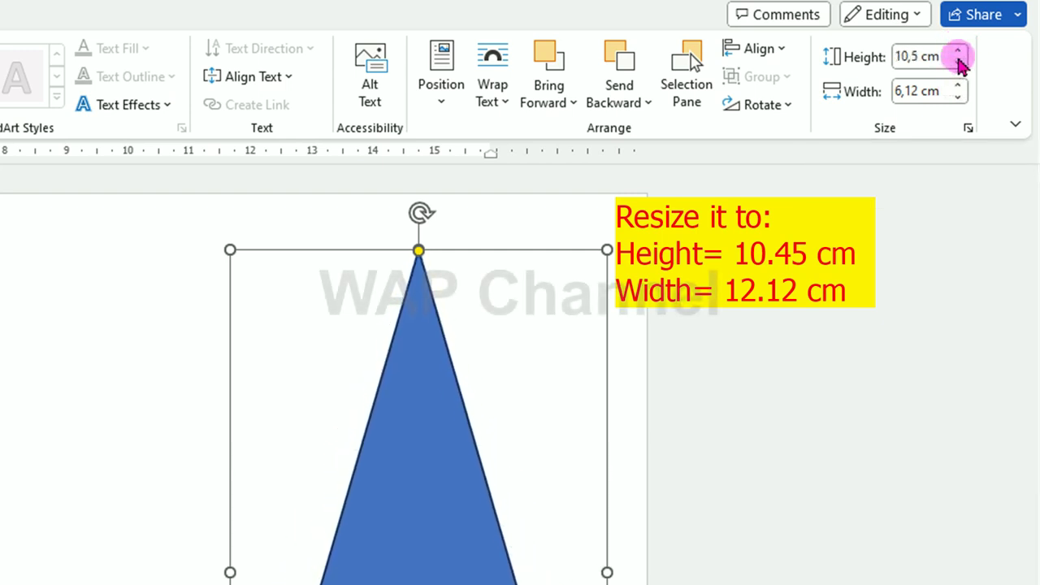
click(908, 57)
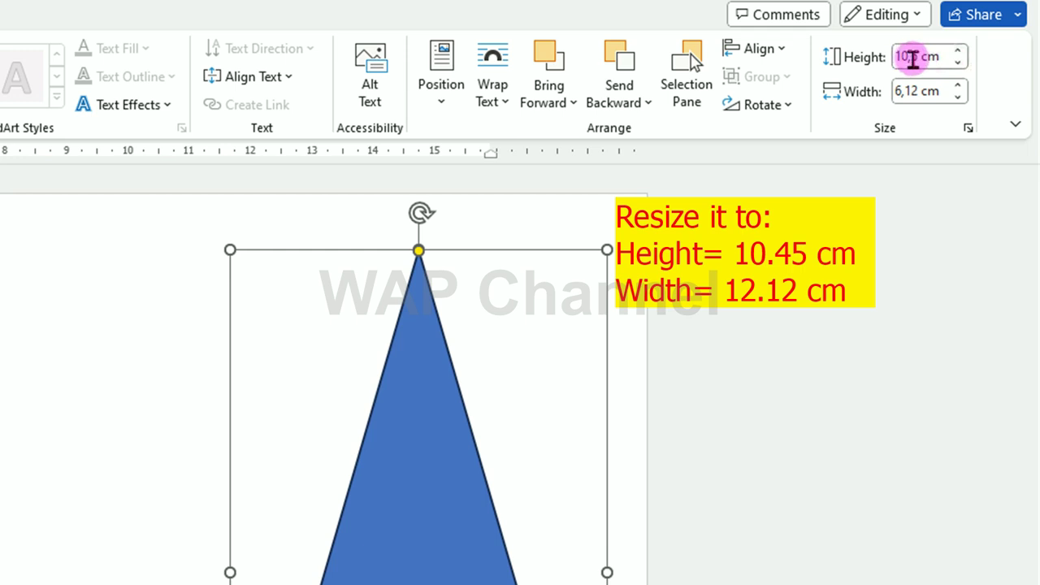
click(942, 57)
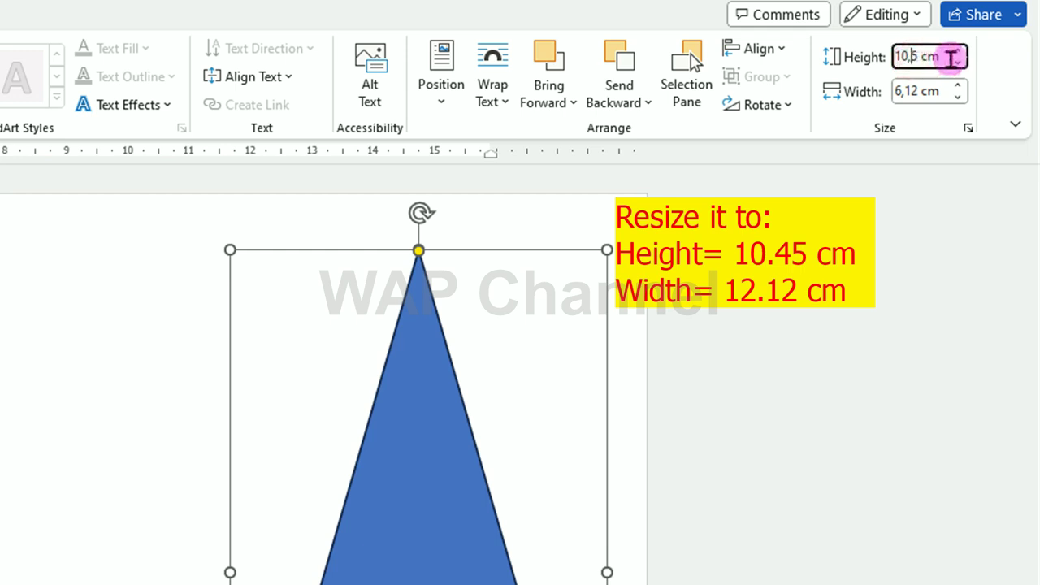
key(Return)
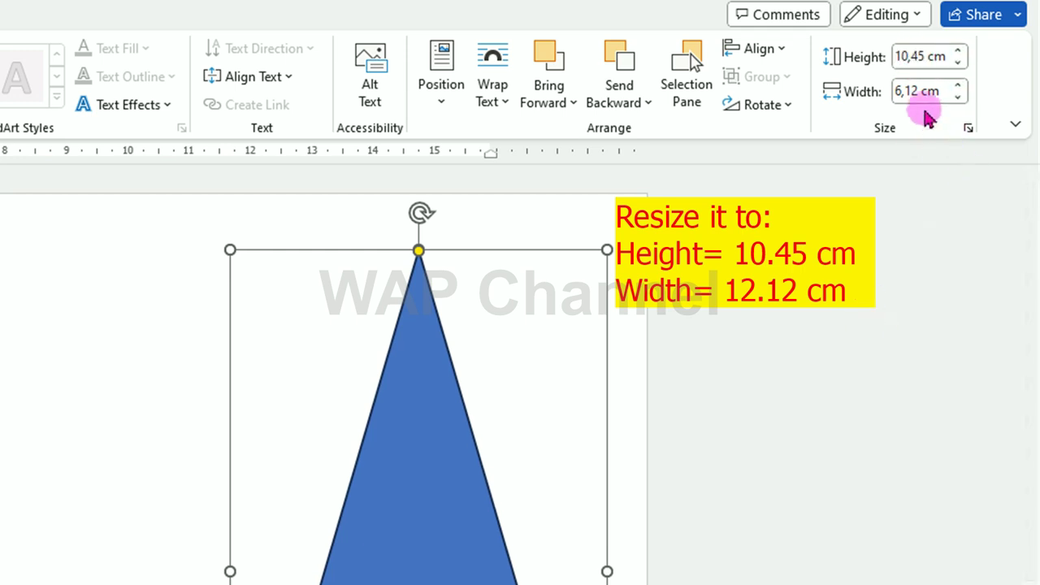
Set the triangle's width to 12,12 cm.
click(918, 92)
drag(958, 86, 959, 86)
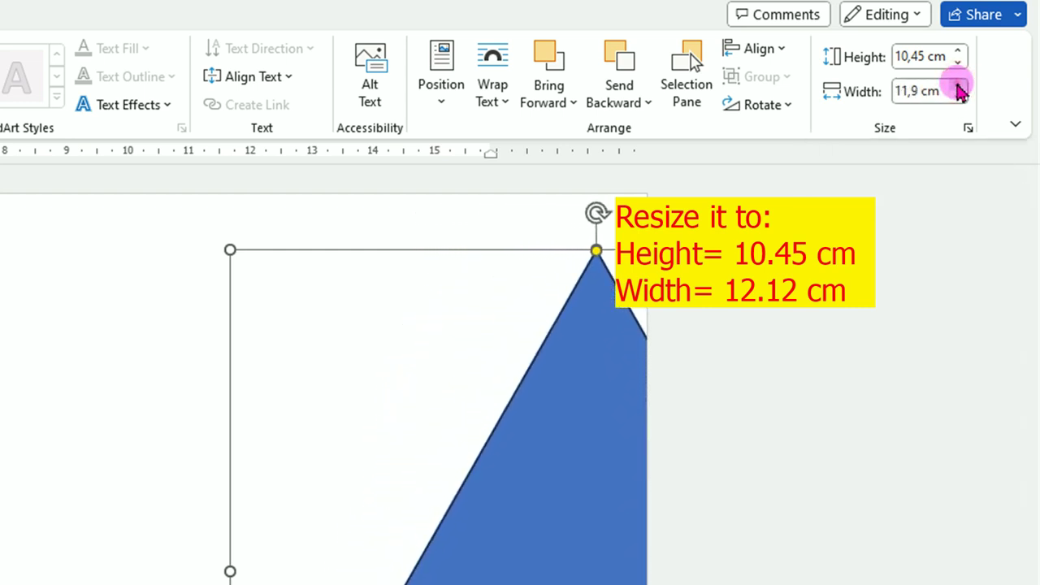
click(911, 91)
click(910, 92)
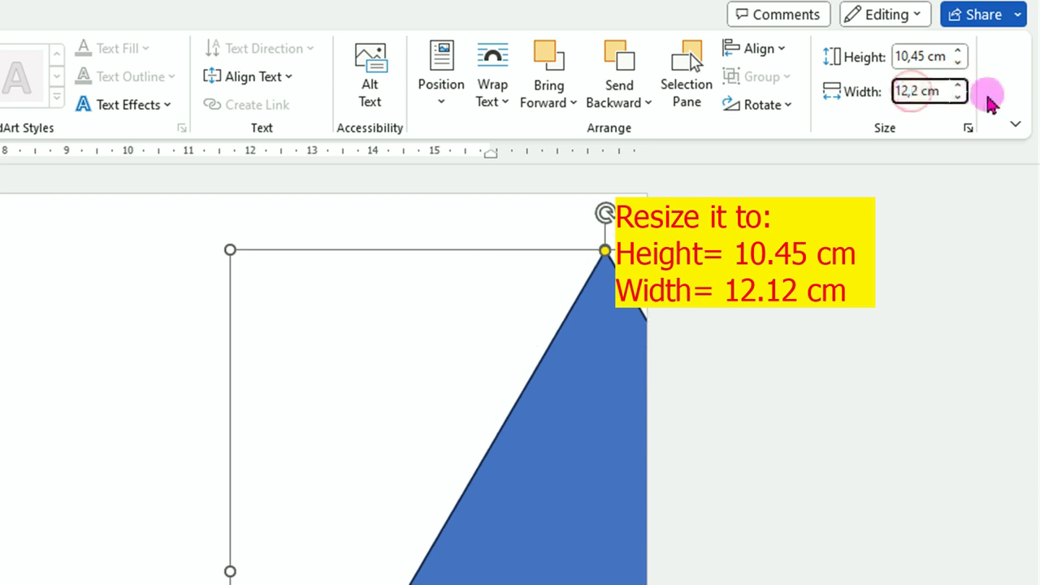
text(1)
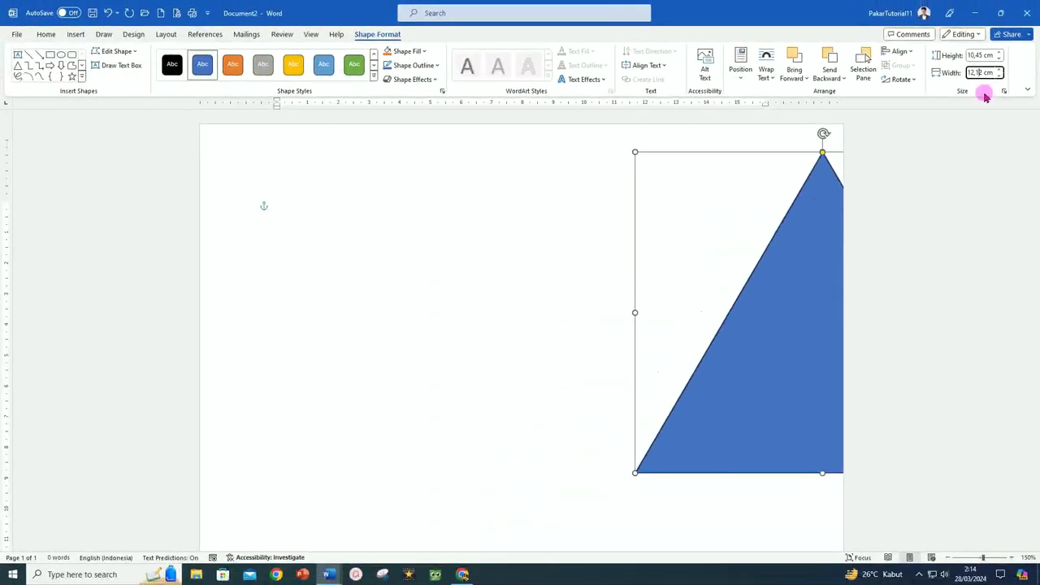
Centre the triangle on the page and remove its outline.
click(817, 286)
drag(818, 286, 617, 284)
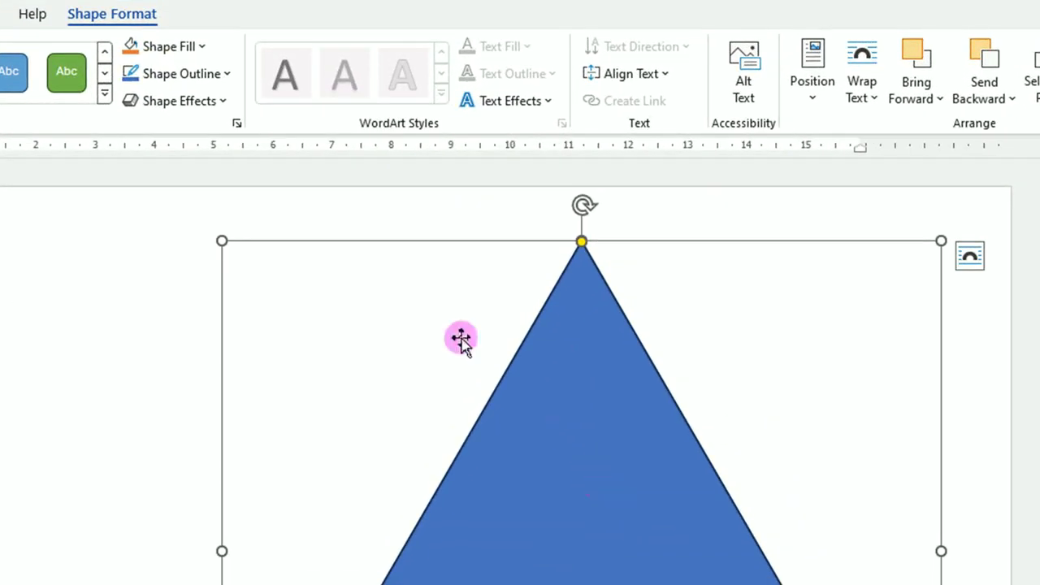
click(195, 78)
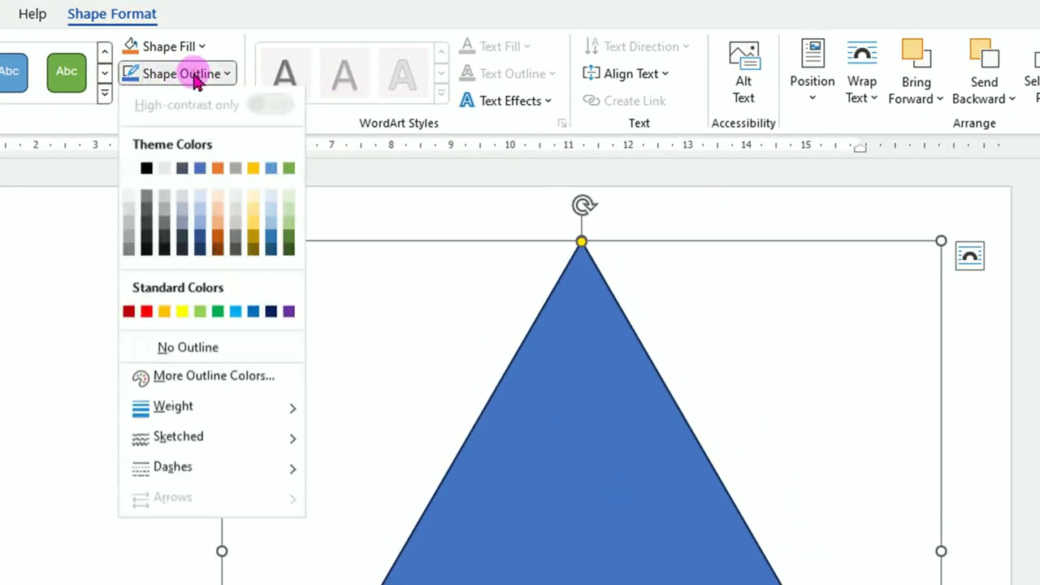
click(208, 353)
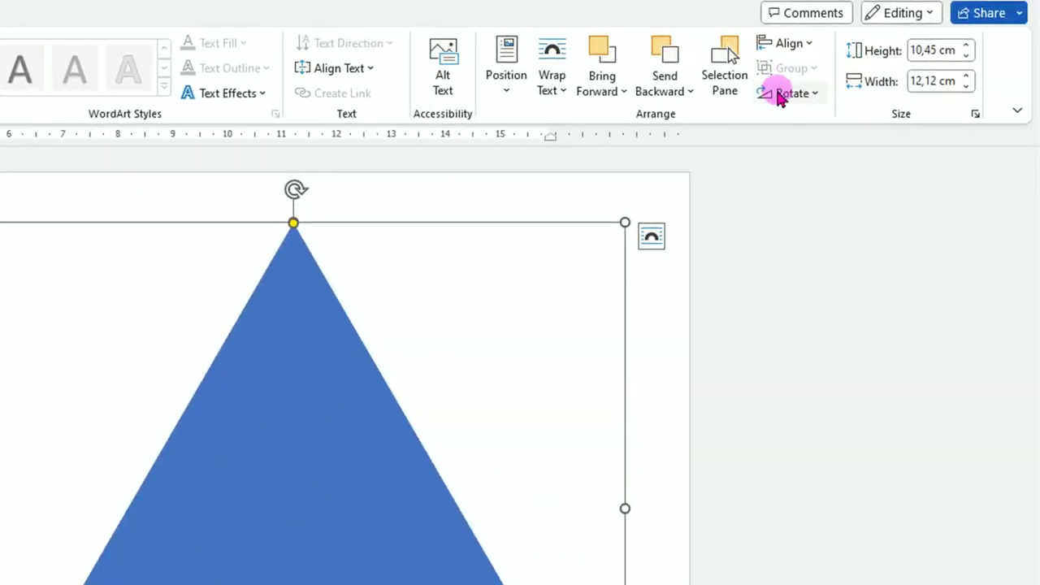
Rotate the triangle 90° left so it points left, and move it to the right.
click(796, 95)
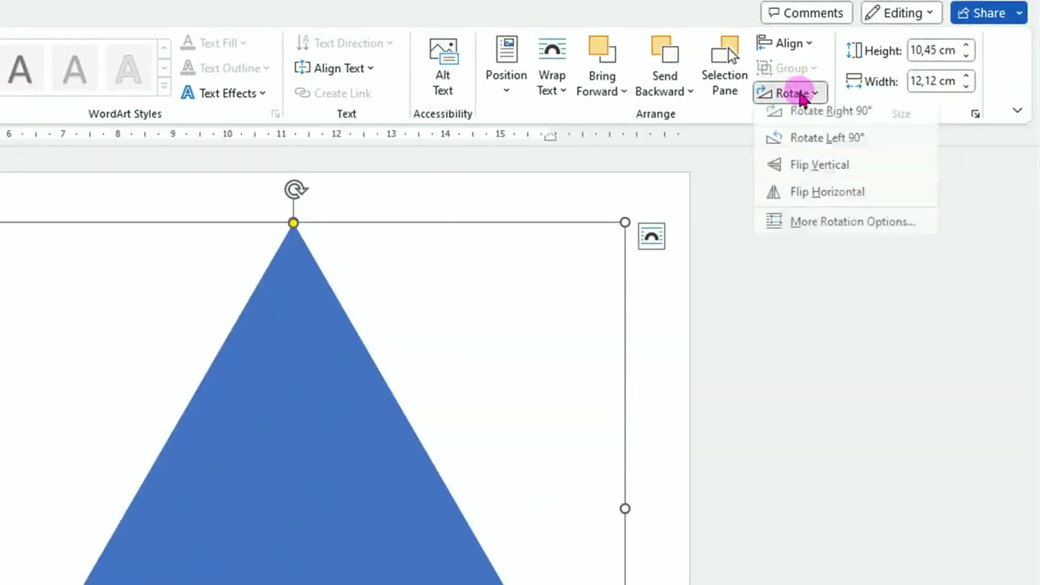
click(805, 149)
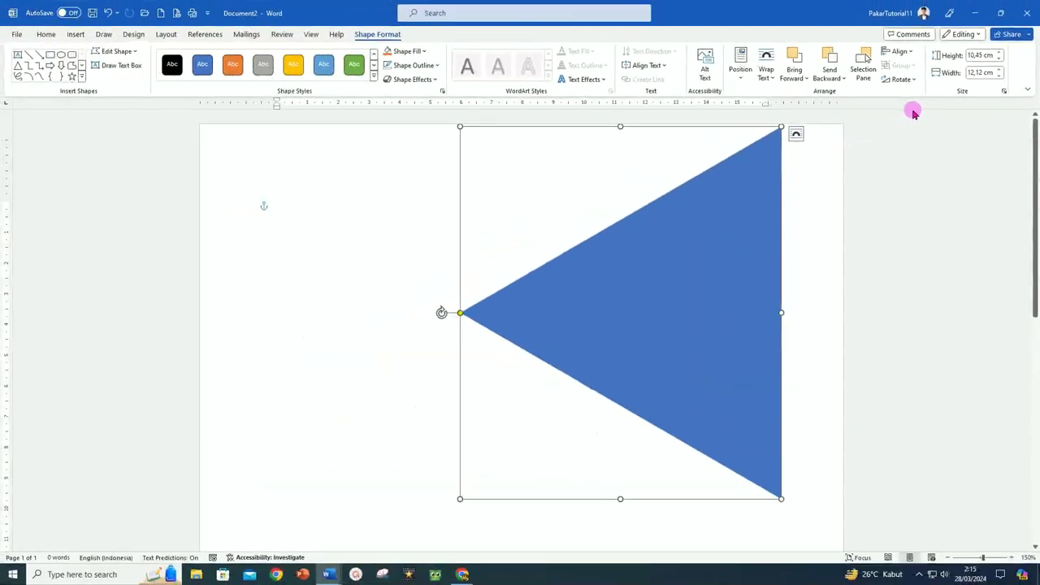
mouse_move(715, 266)
mouse_down()
mouse_move(777, 278)
mouse_move(751, 260)
mouse_up()
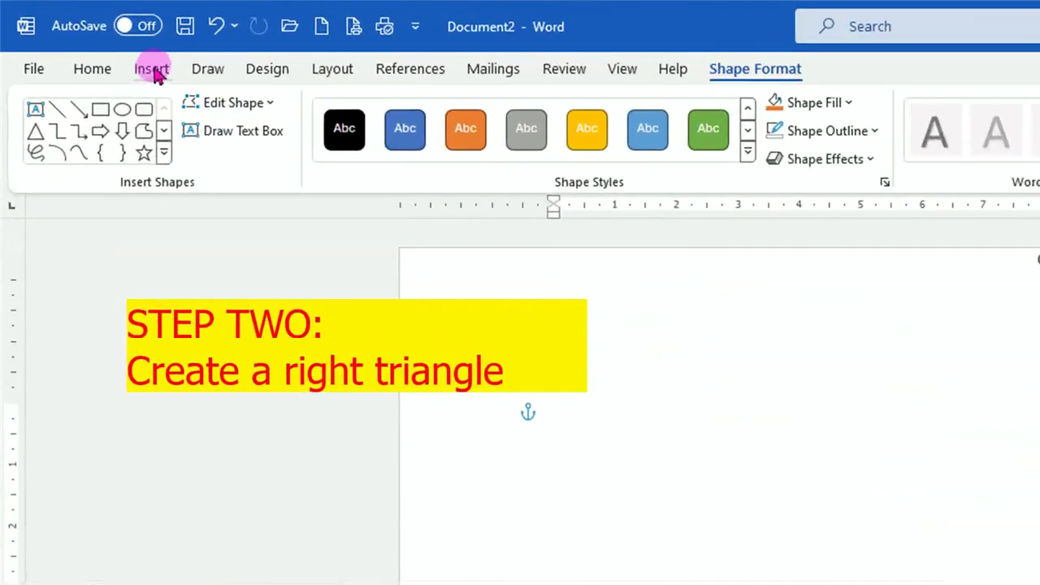
Draw a right triangle near the top of the page.
click(151, 69)
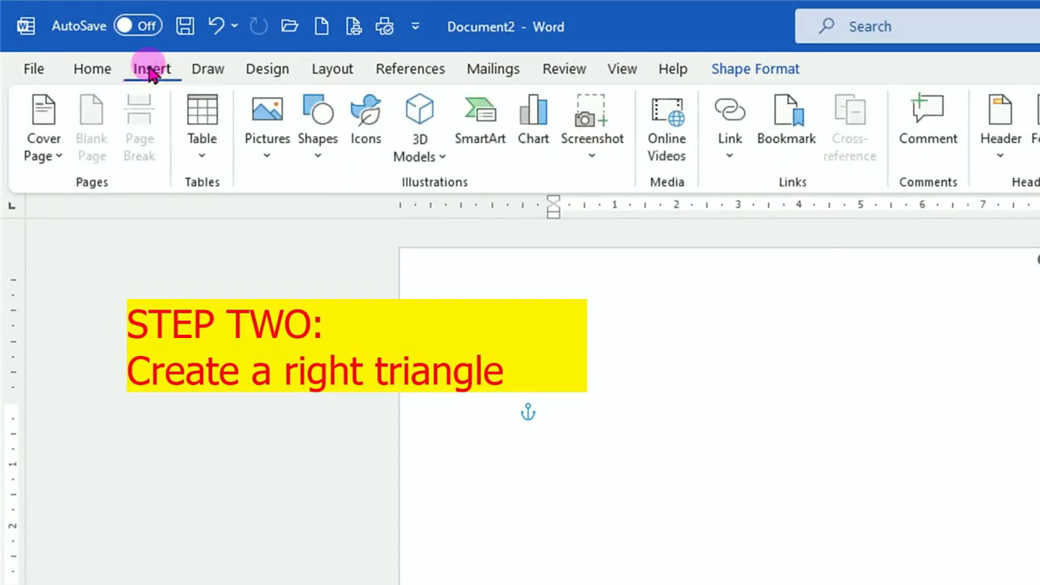
click(318, 133)
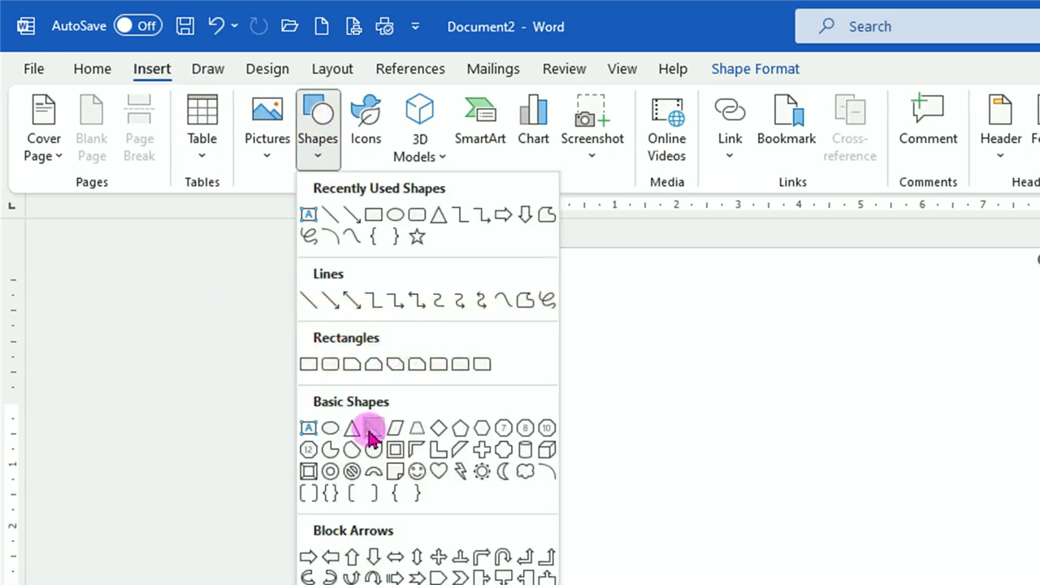
click(370, 433)
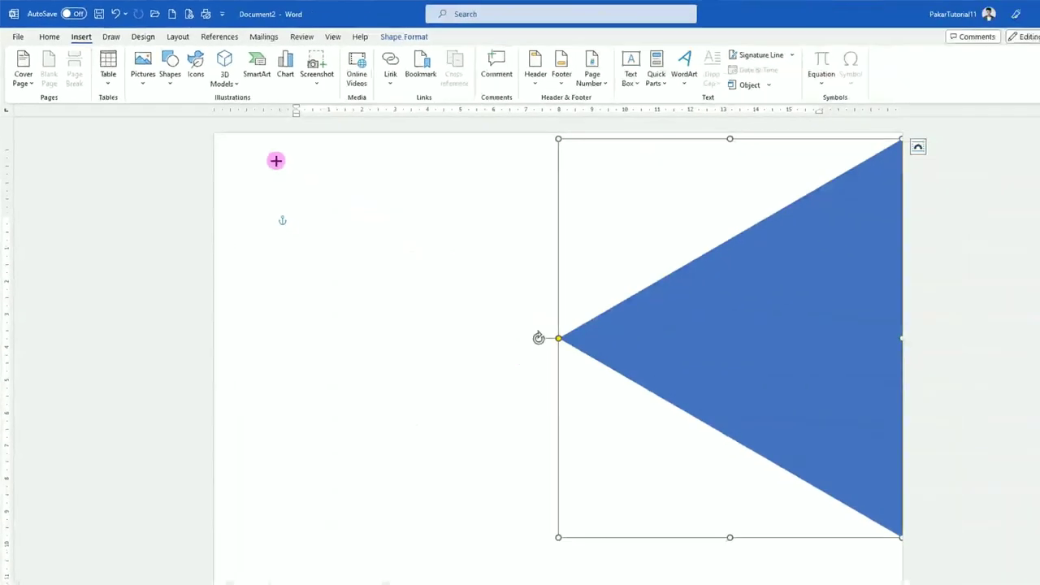
mouse_move(241, 132)
mouse_down()
mouse_move(690, 317)
mouse_move(829, 310)
mouse_up()
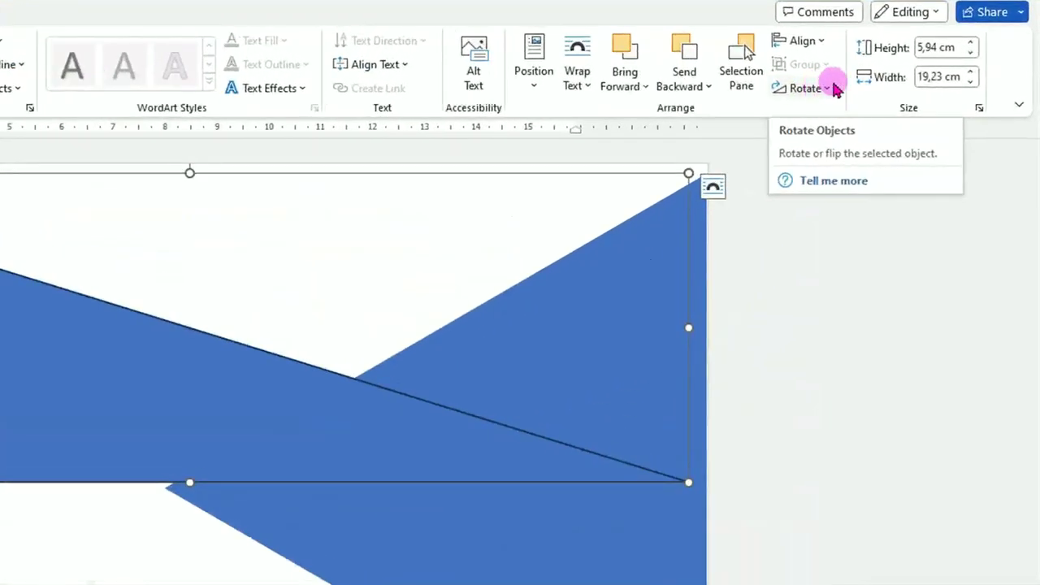
Flip the right triangle vertically, move it top-left, widen it to the right edge and stretch it taller.
click(829, 88)
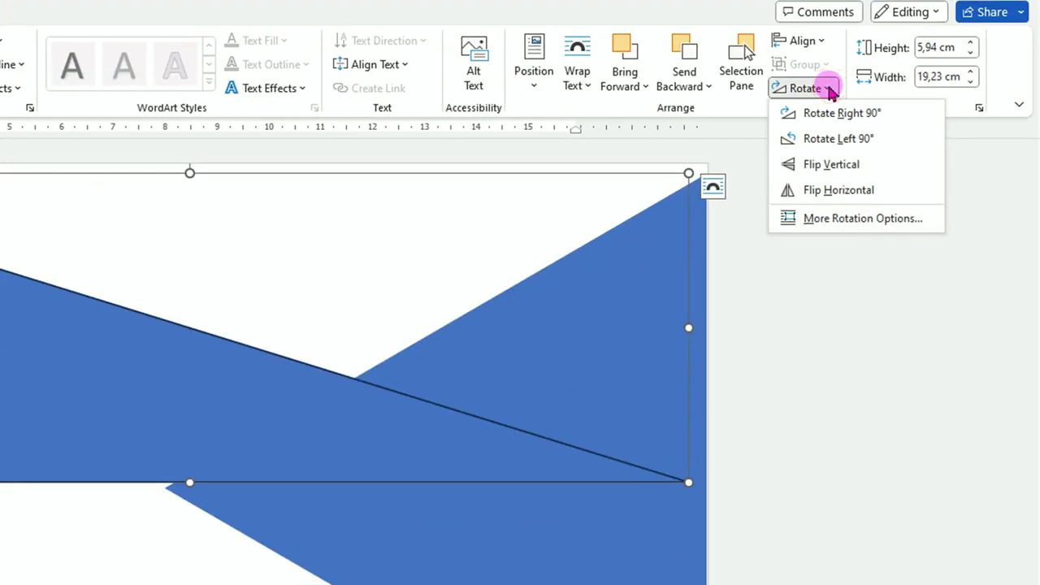
click(827, 166)
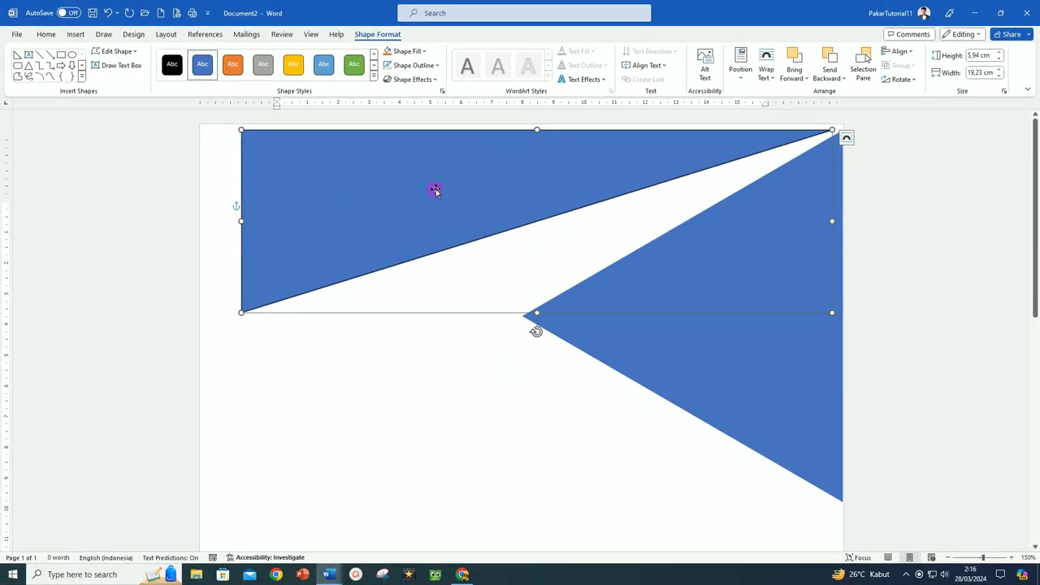
drag(436, 190, 393, 184)
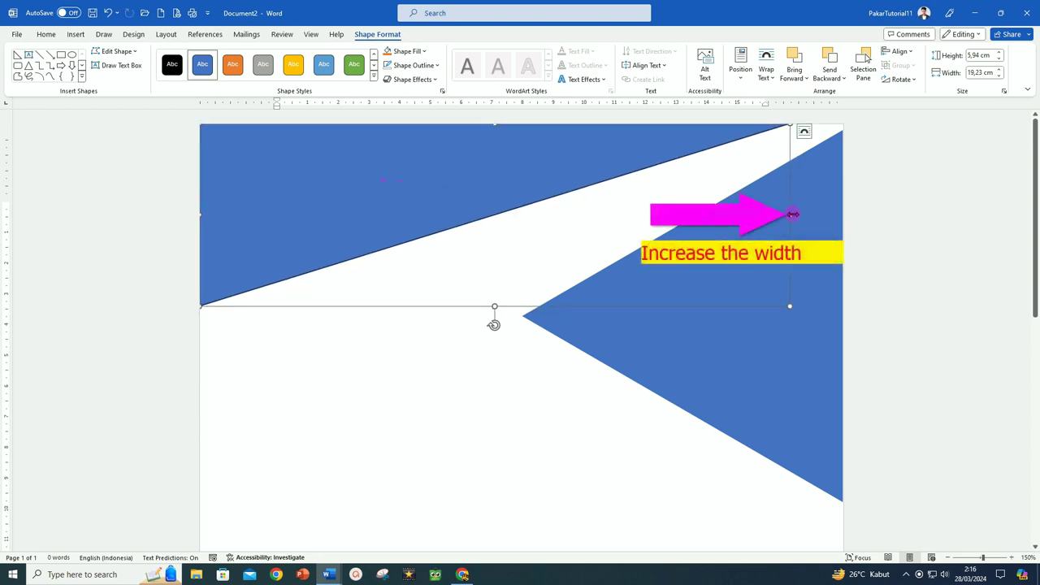
drag(790, 214, 848, 216)
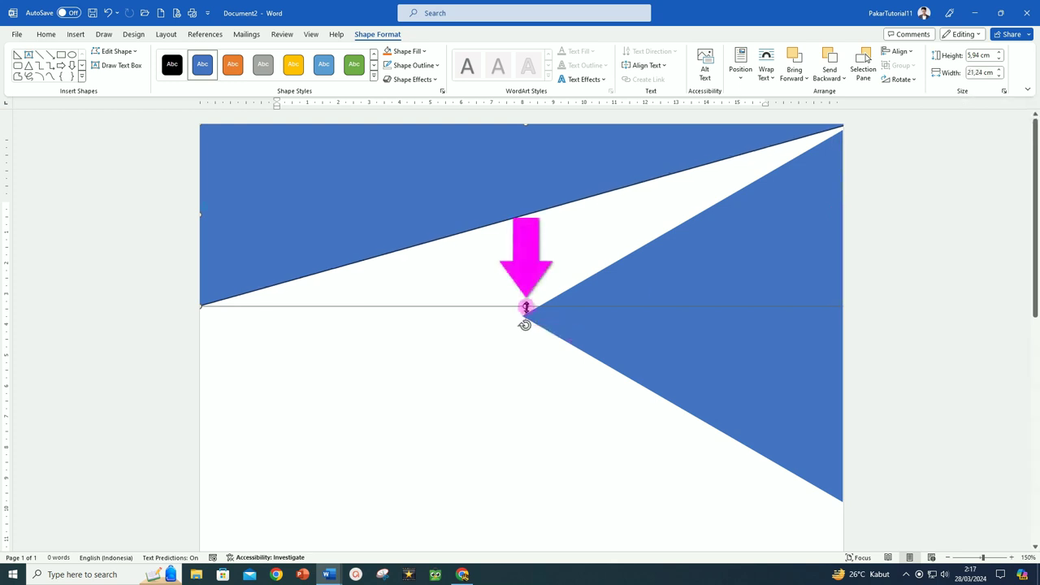
drag(526, 310, 568, 501)
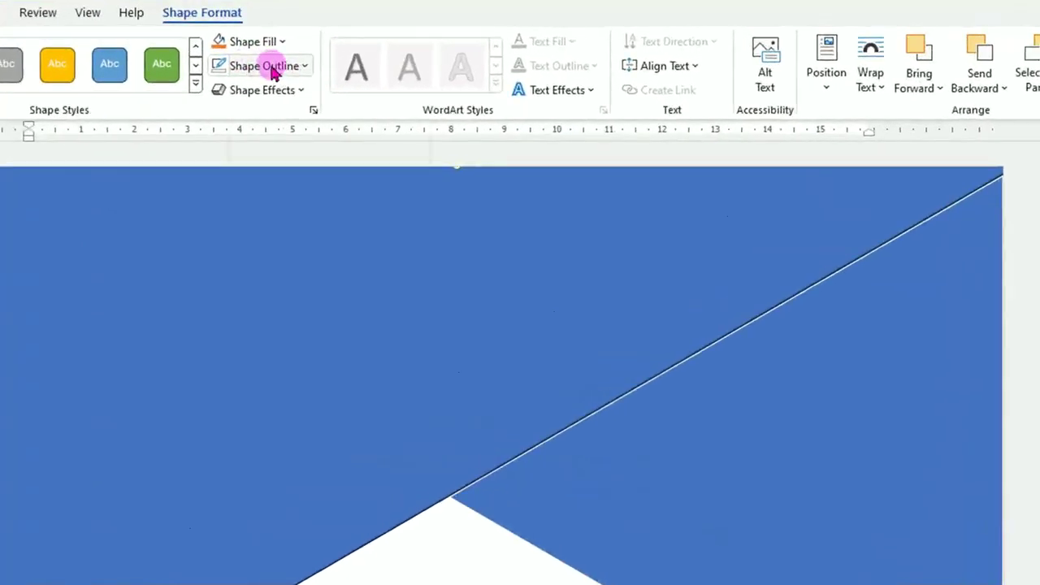
Remove the right triangle's outline, duplicate it with Ctrl+D, offset the copy slightly and fill it gold.
click(285, 66)
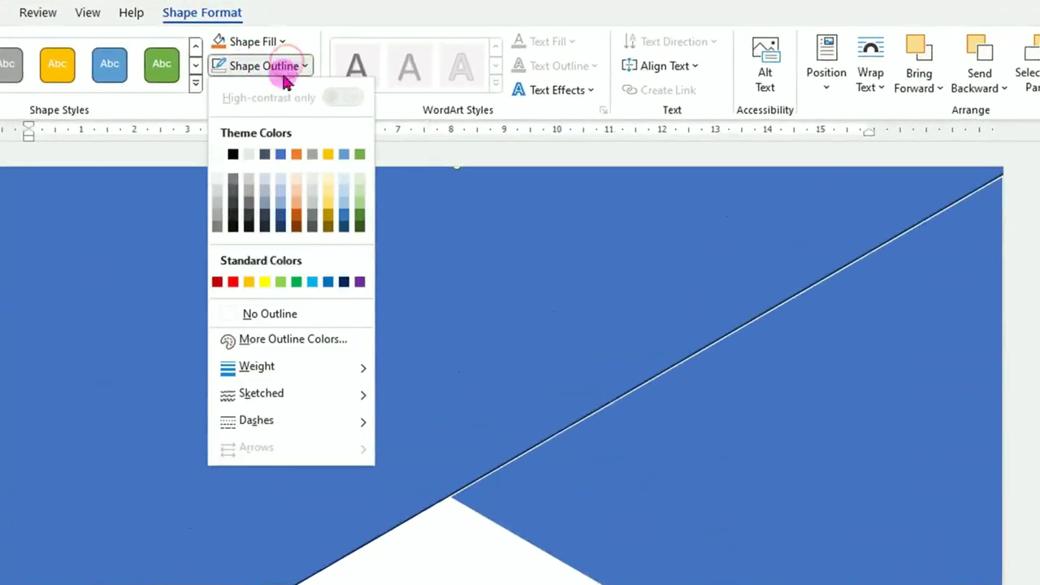
click(280, 317)
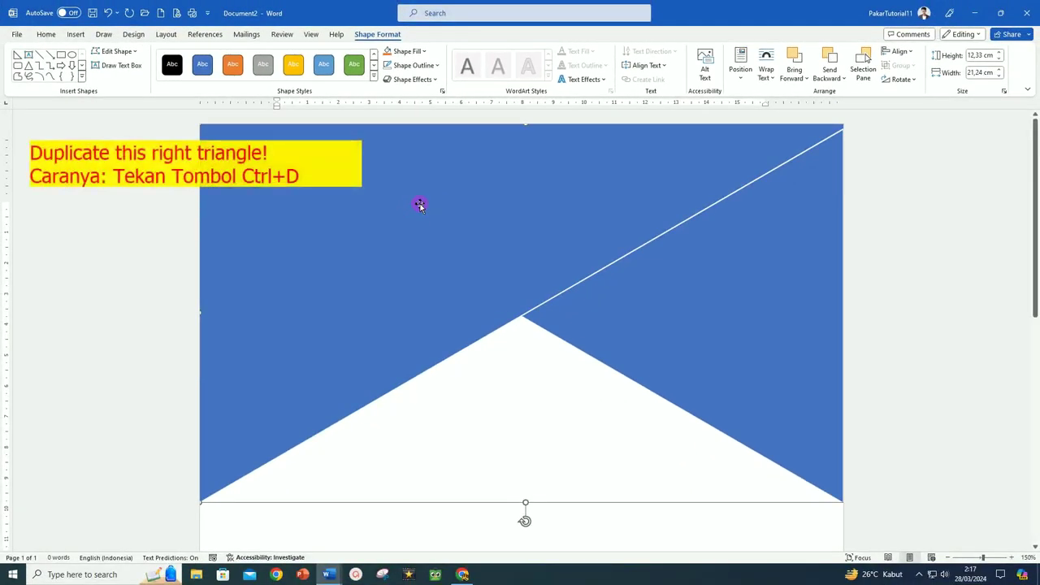
key(ctrl+d)
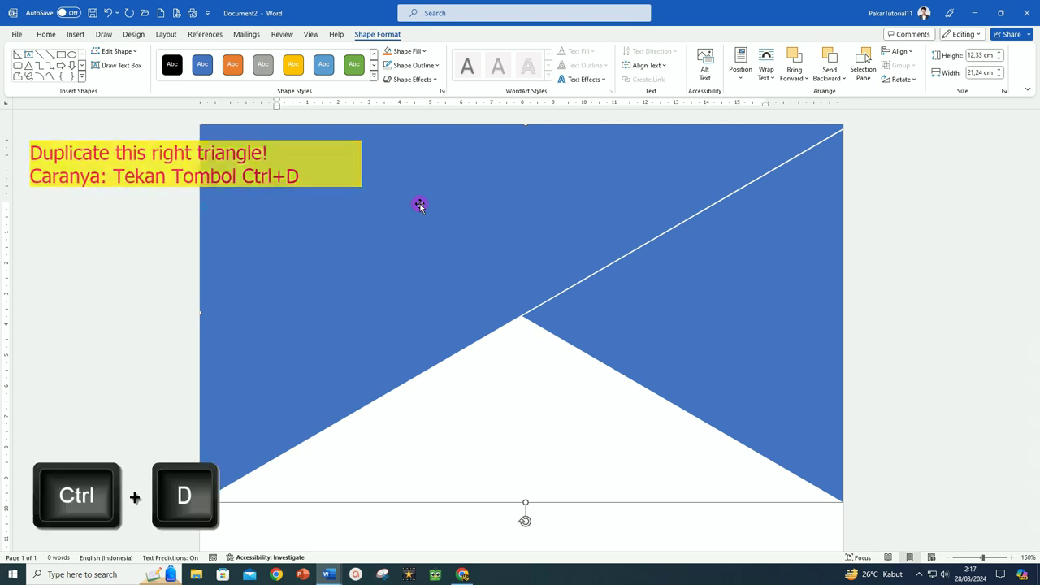
key(ctrl+d)
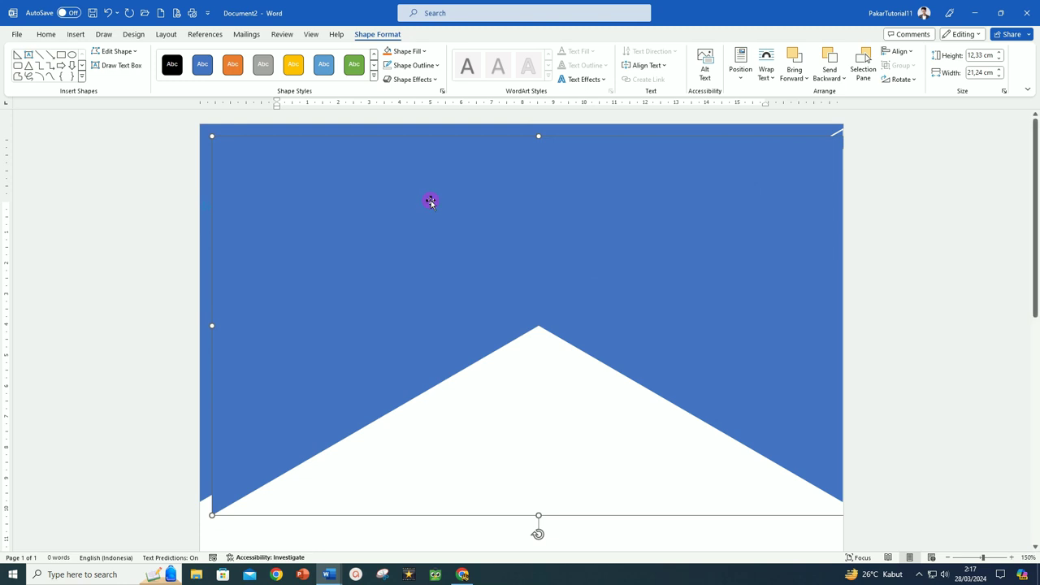
drag(432, 202, 438, 221)
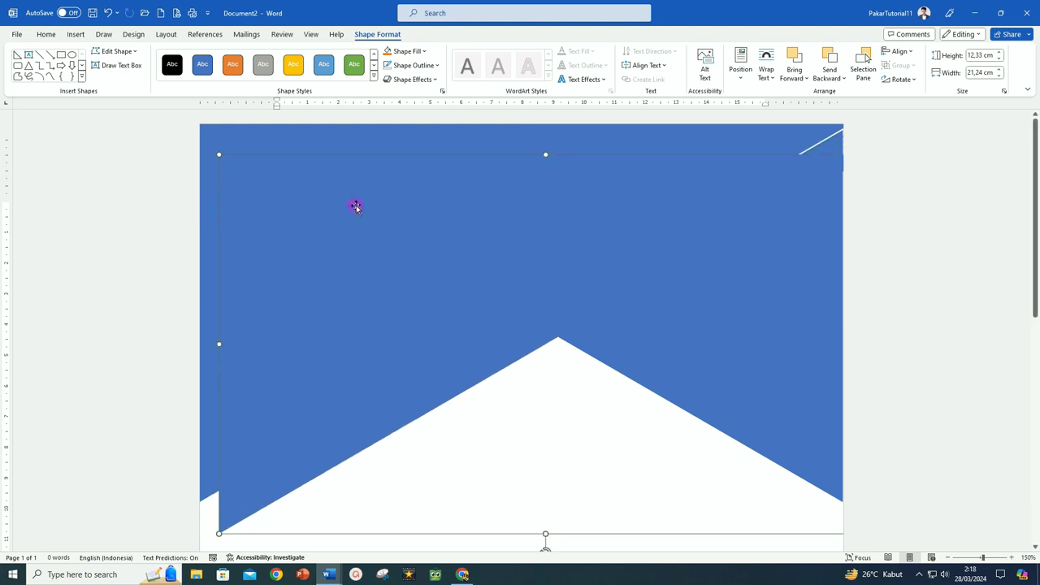
click(424, 52)
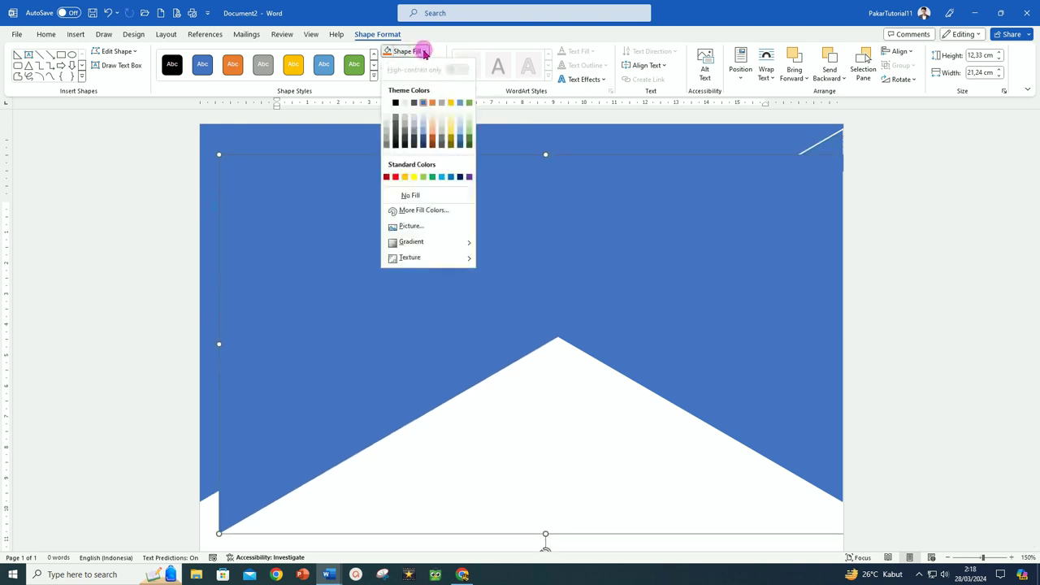
click(405, 177)
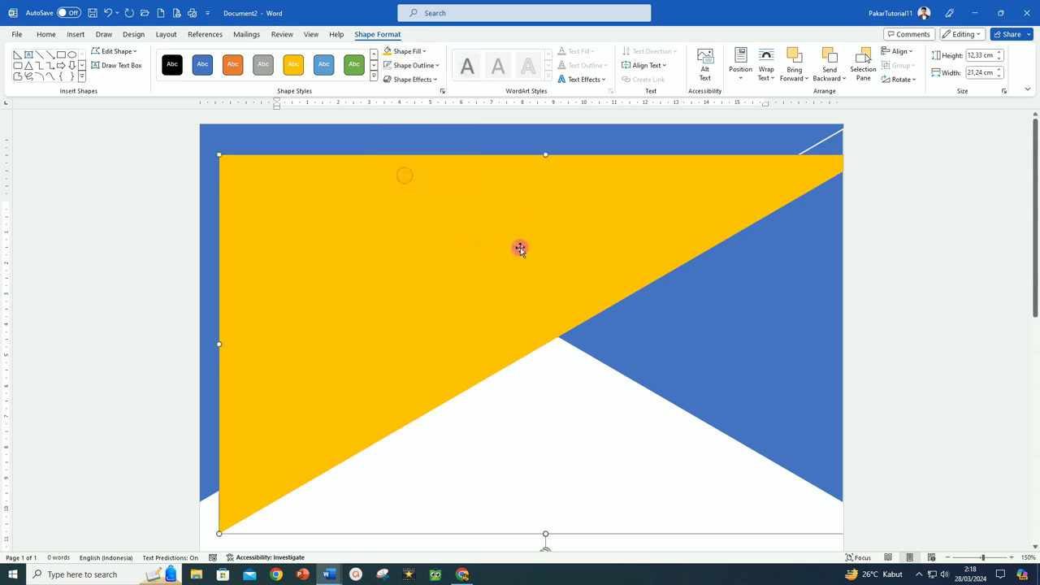
Open the Format Shape pane for the yellow triangle from its right-click menu.
right_click(506, 342)
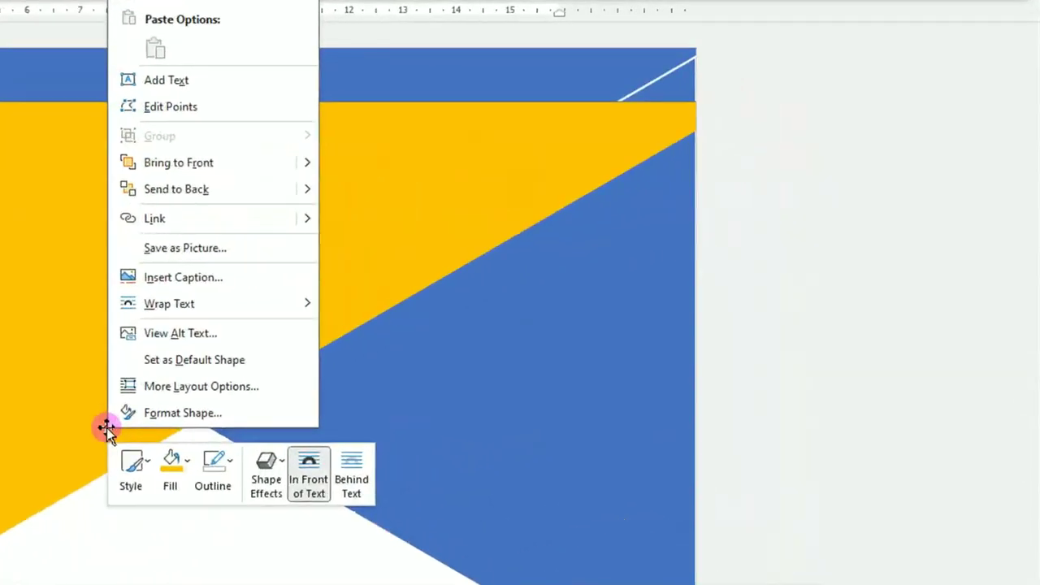
click(183, 413)
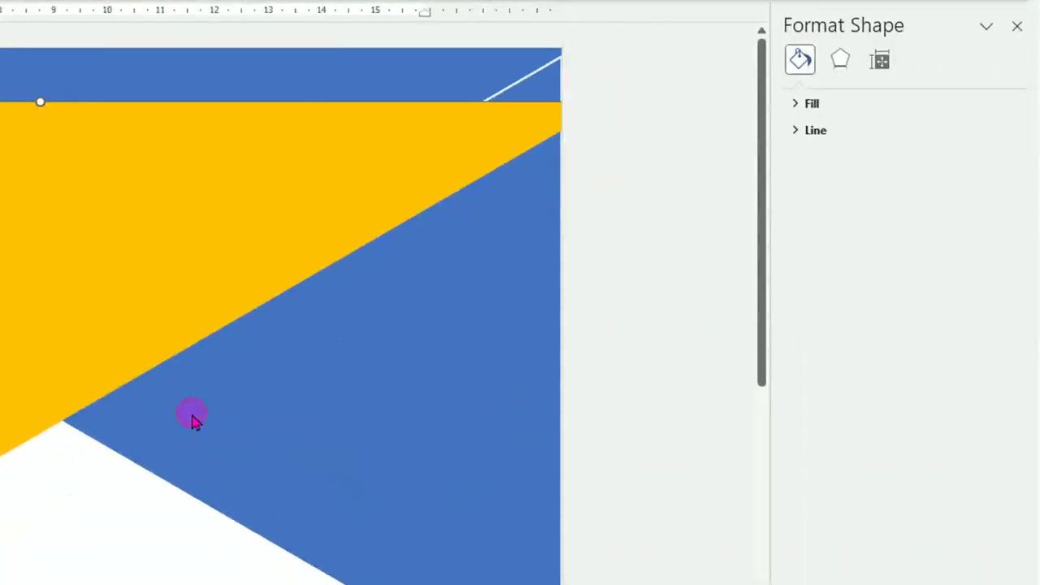
Give the yellow triangle a gradient fill angled at 50°.
click(811, 106)
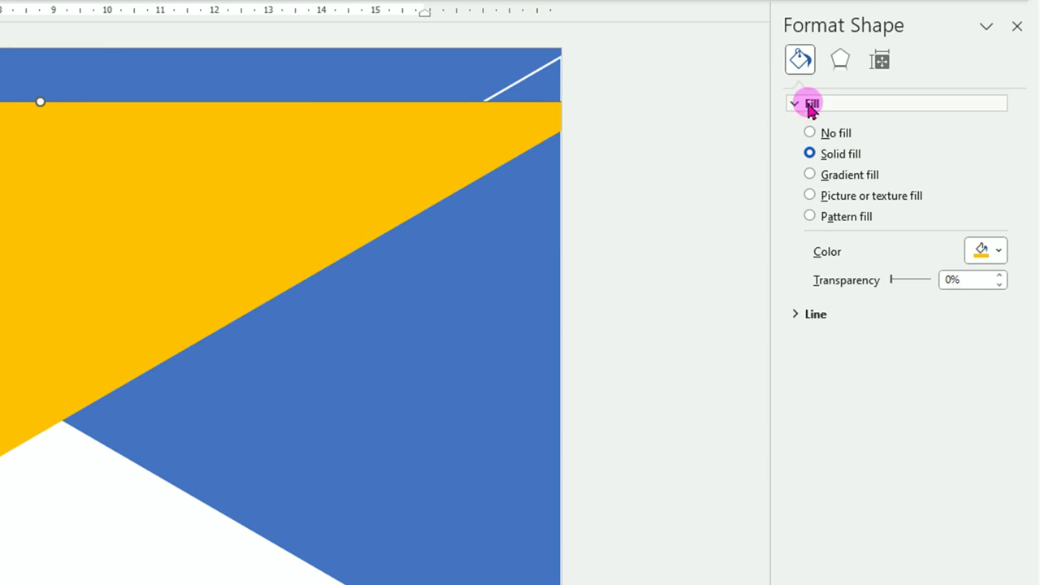
click(810, 174)
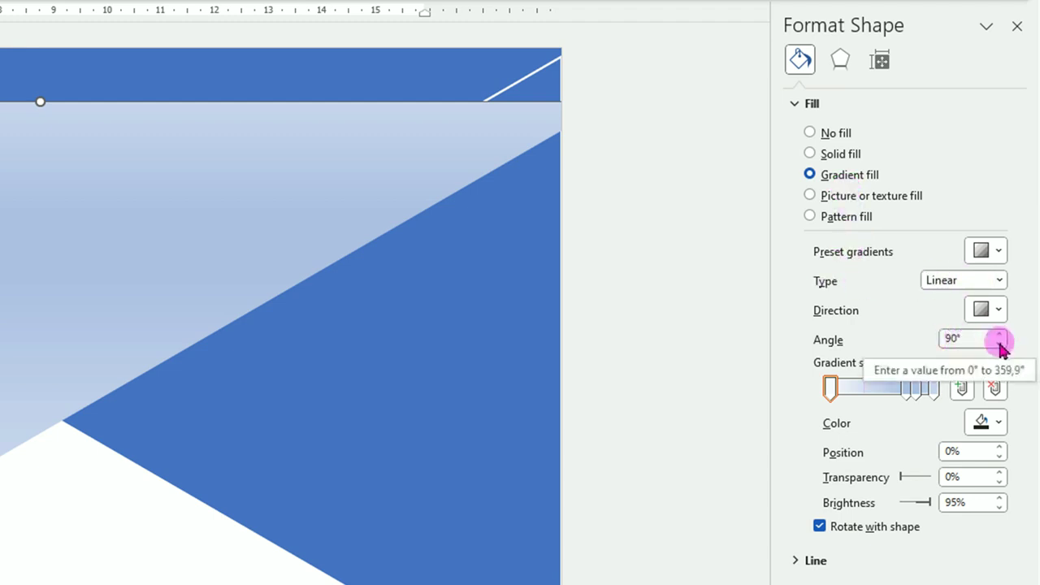
click(999, 345)
click(999, 344)
click(1000, 345)
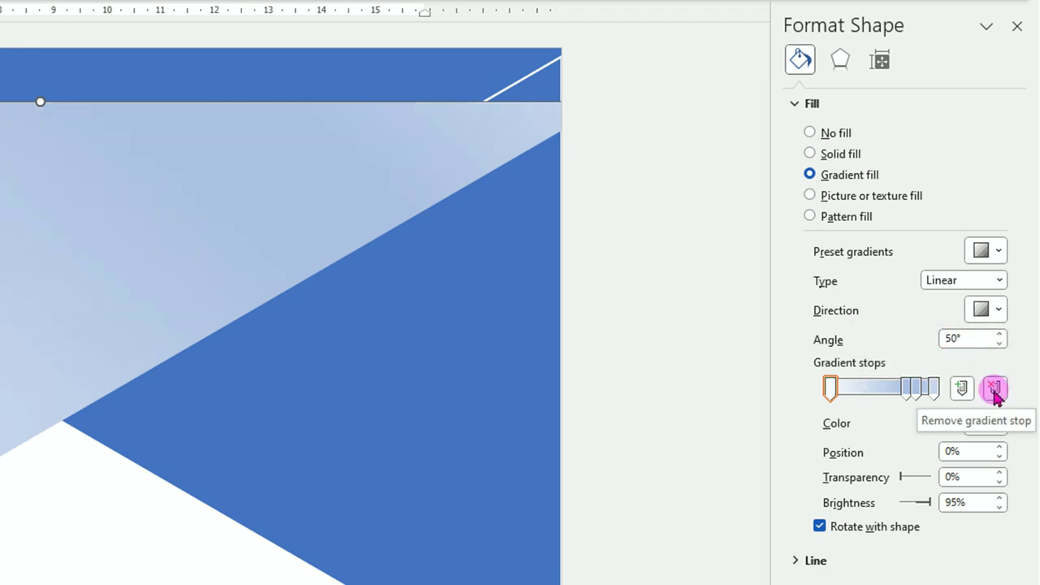
Remove the 74% and 83% gradient stops, leaving only the two end stops.
click(905, 389)
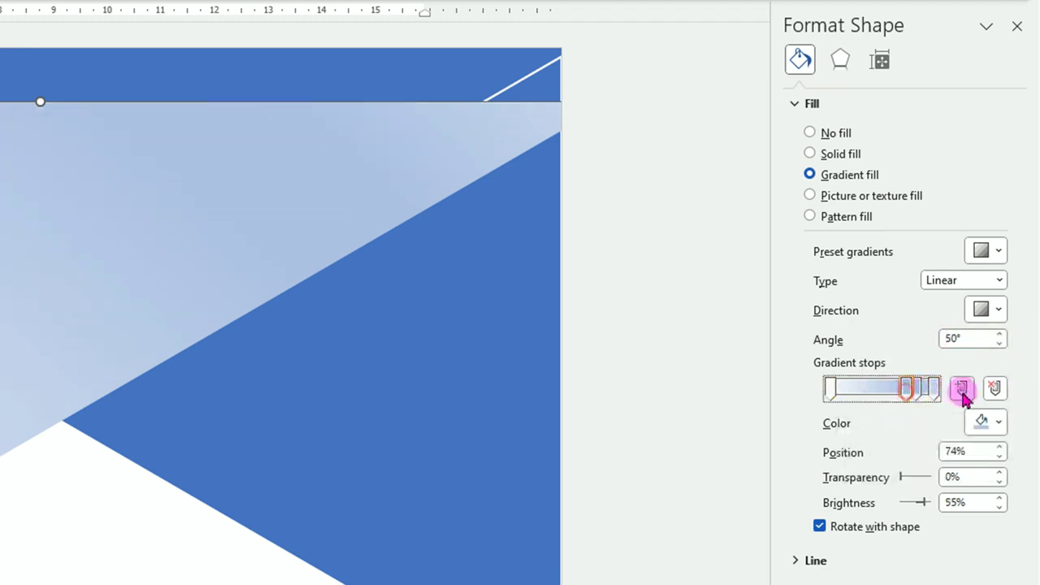
click(994, 388)
click(916, 388)
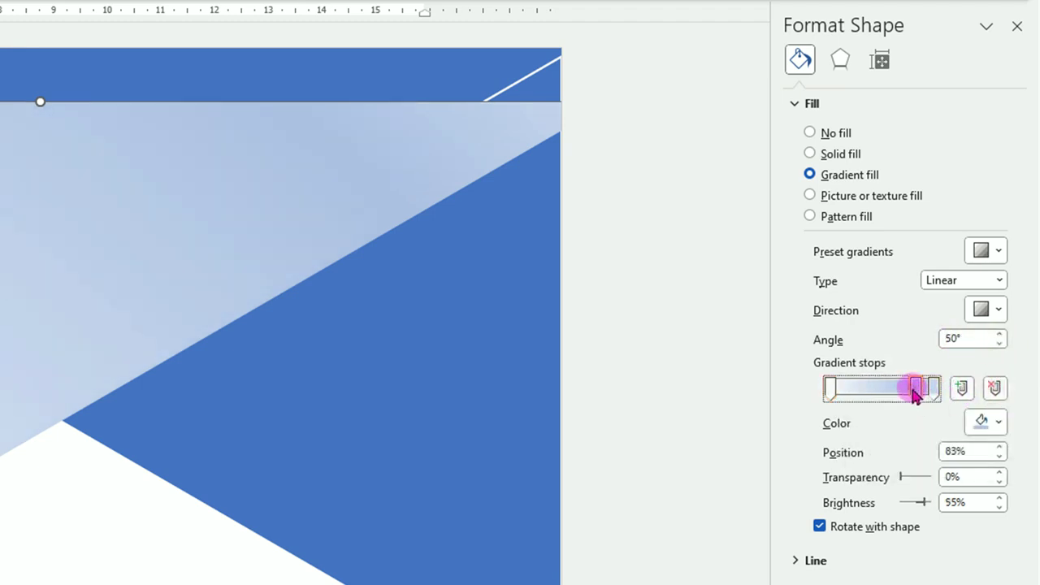
click(995, 388)
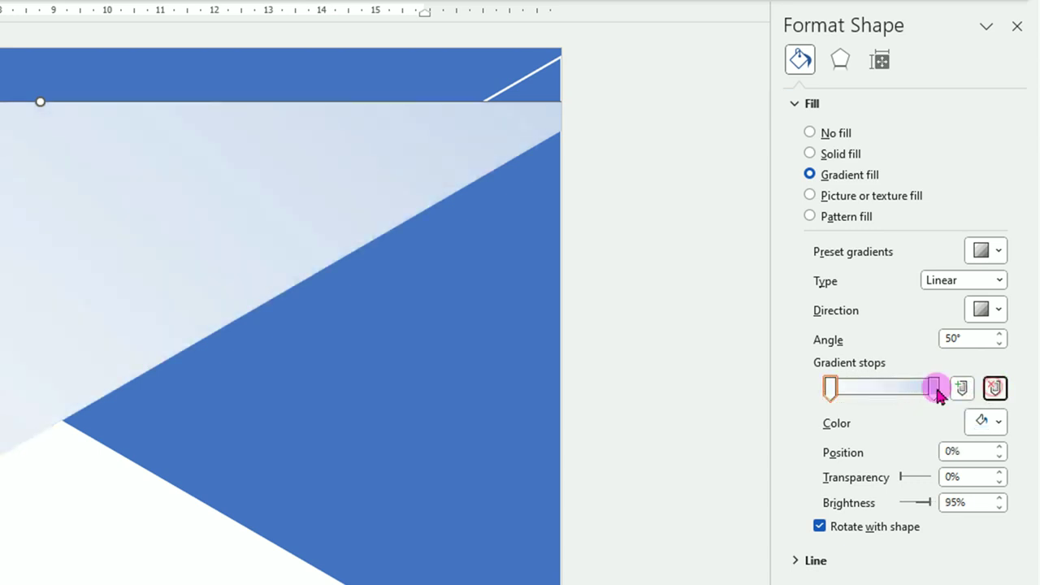
click(830, 390)
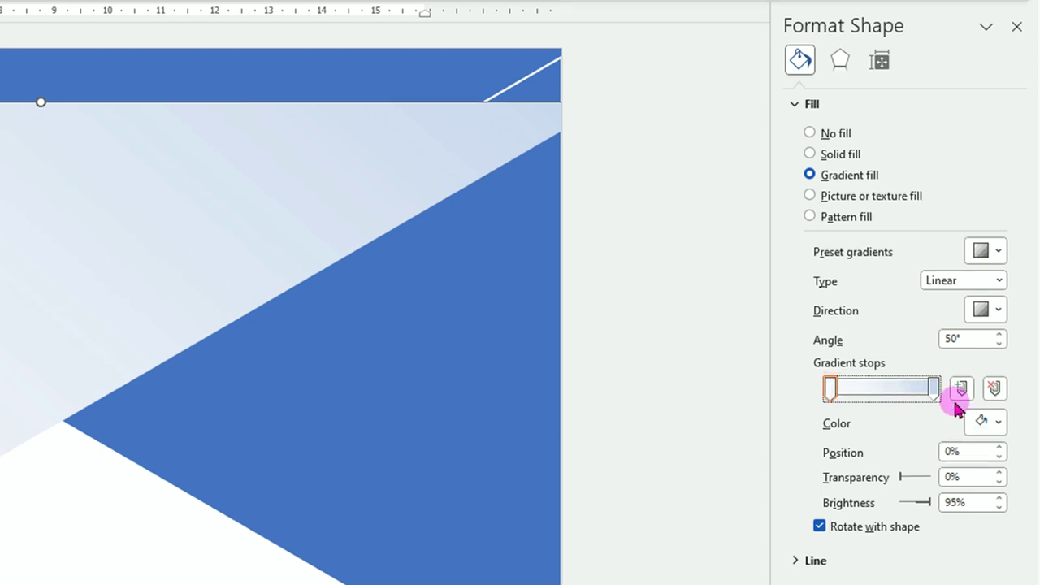
click(998, 422)
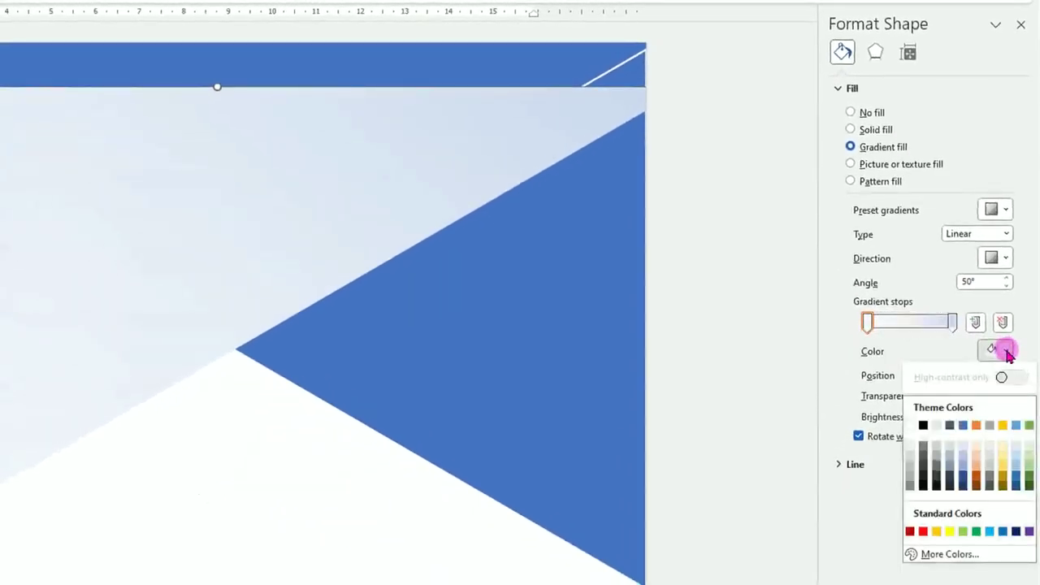
Set the first gradient stop to orange from the standard colour palette.
click(945, 555)
drag(446, 150, 677, 148)
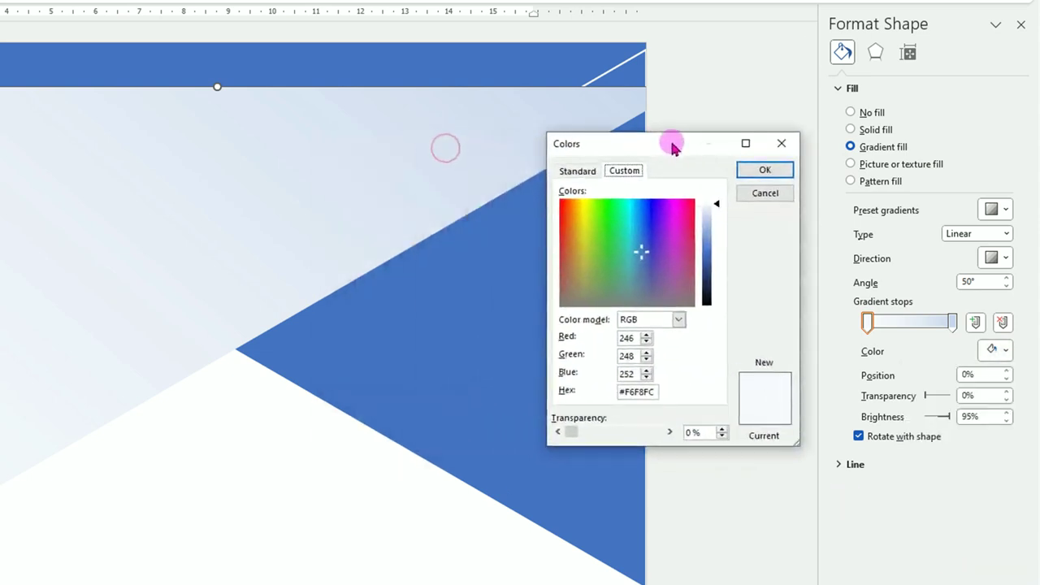
click(581, 172)
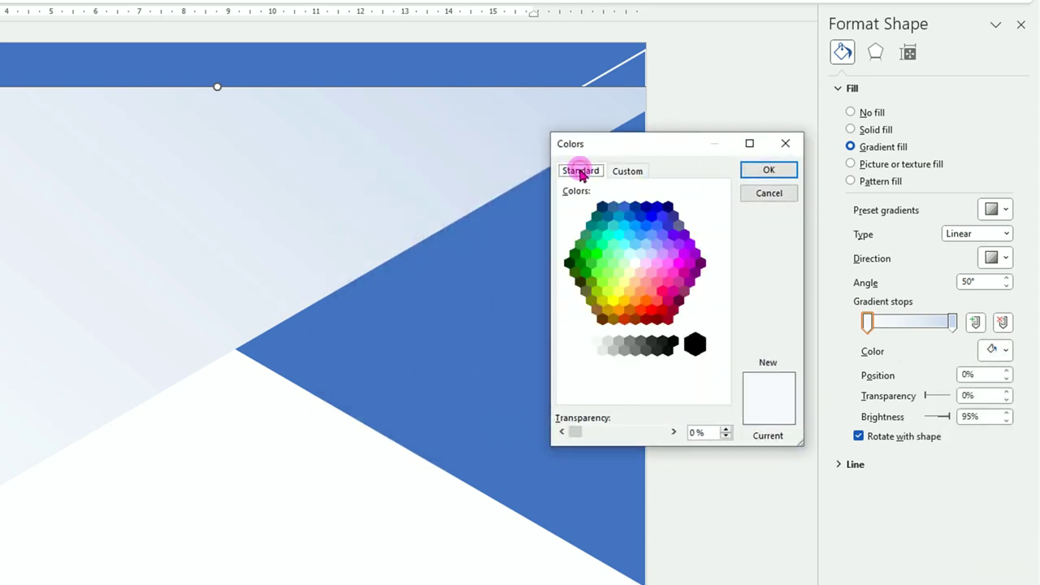
click(619, 311)
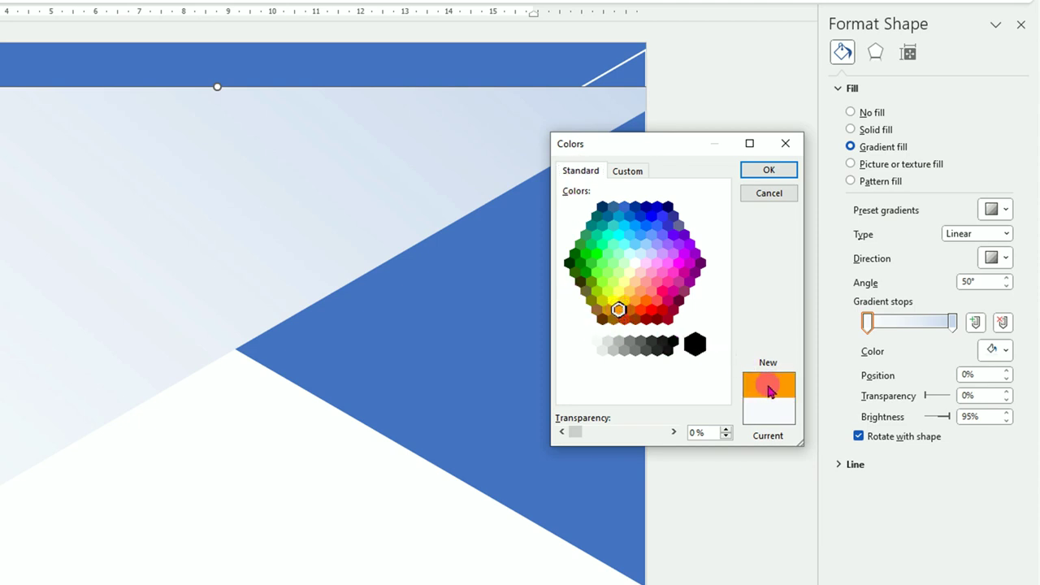
click(769, 170)
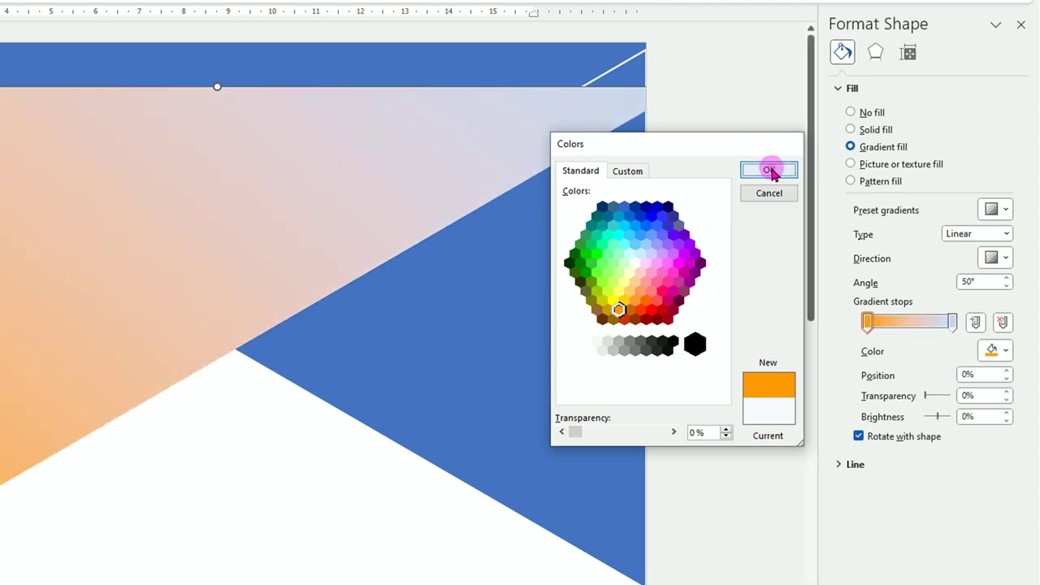
Make the 100% gradient stop orange as well.
click(953, 323)
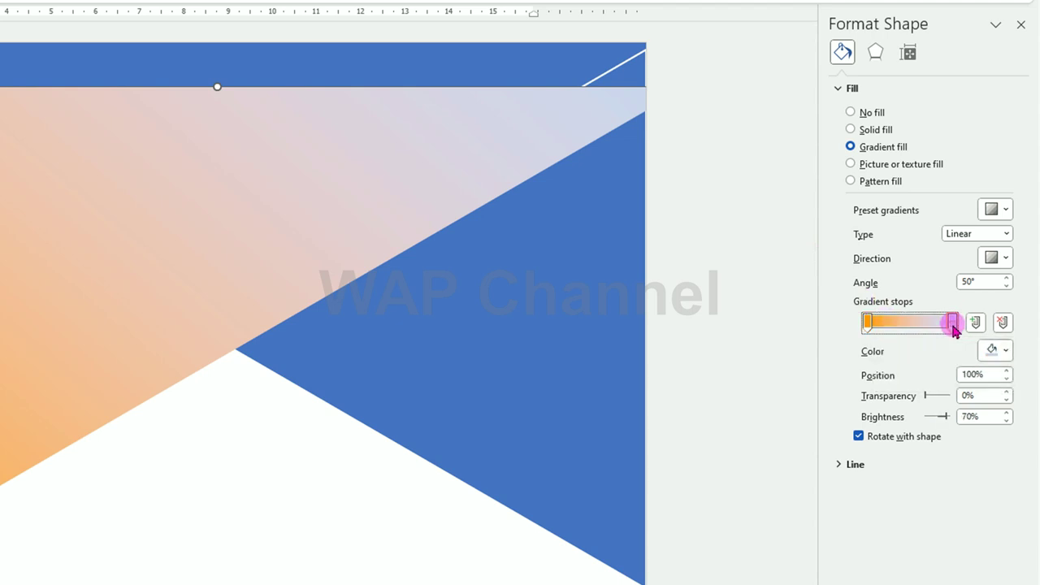
click(1007, 351)
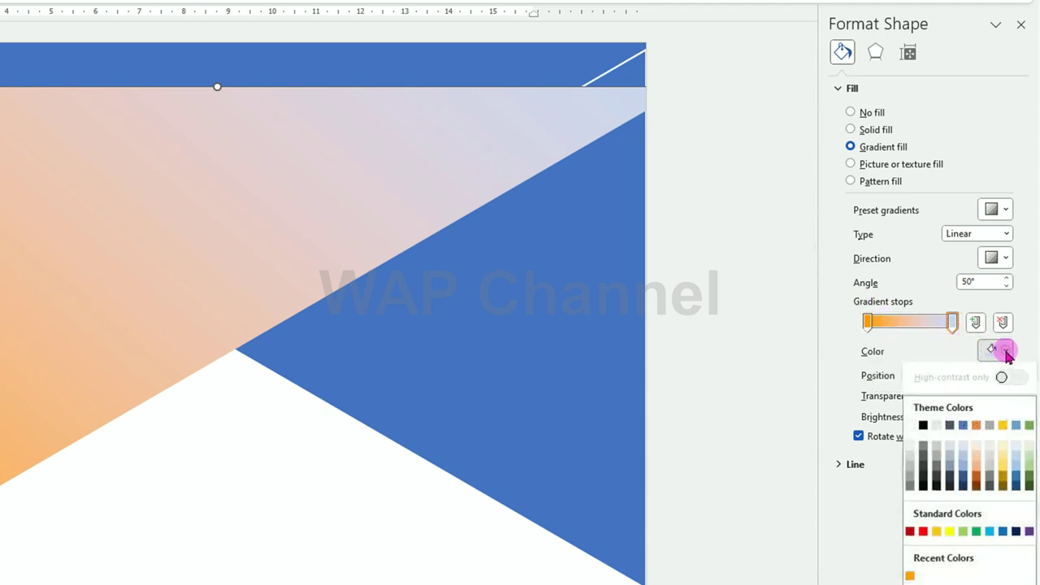
click(937, 532)
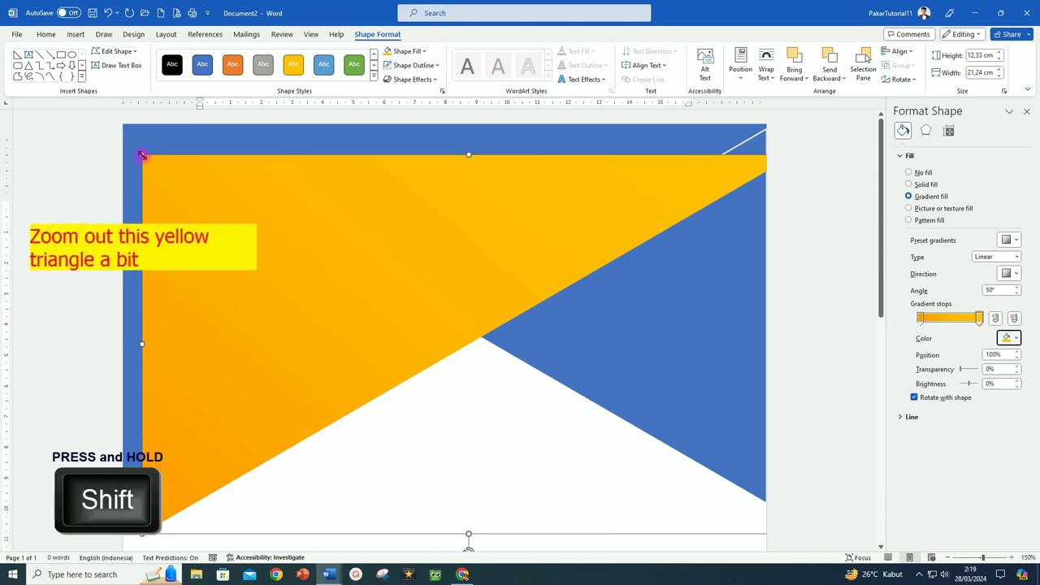
Shrink the yellow triangle to 12,16 × 20,96 cm and align it with the page's top-left corner.
drag(141, 154, 154, 163)
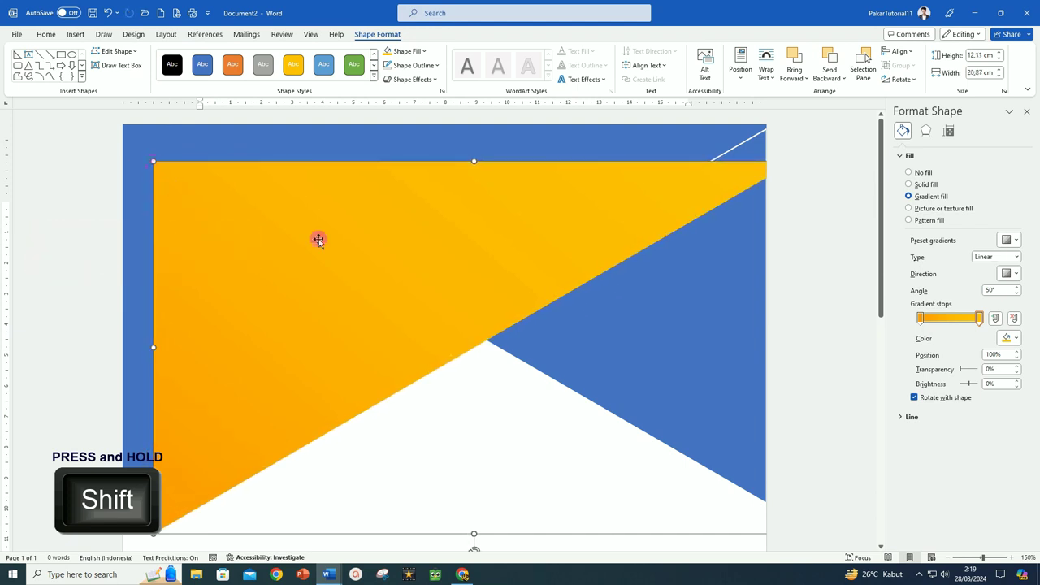
drag(383, 274, 357, 235)
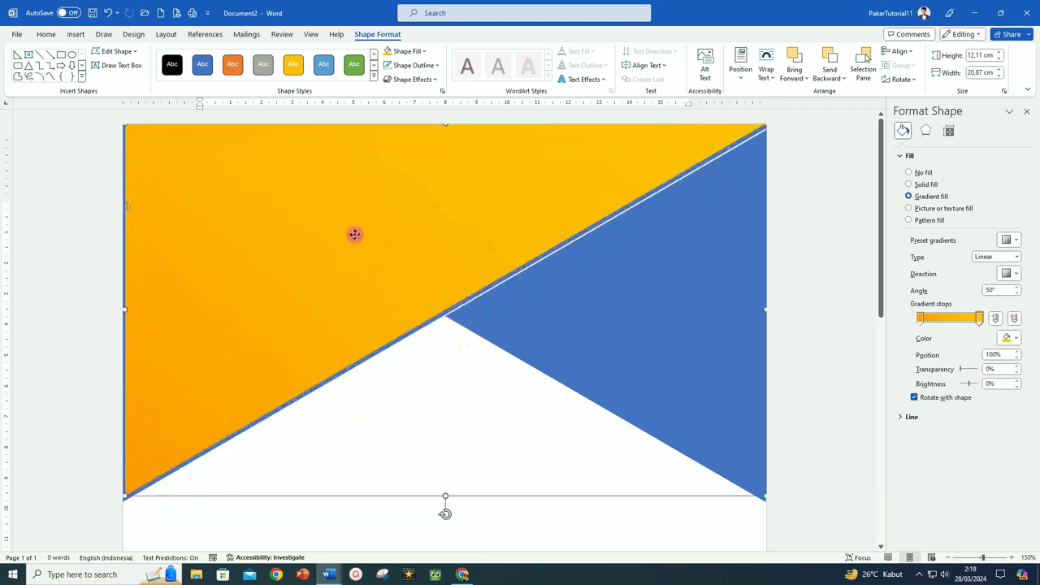
key(Escape)
click(384, 228)
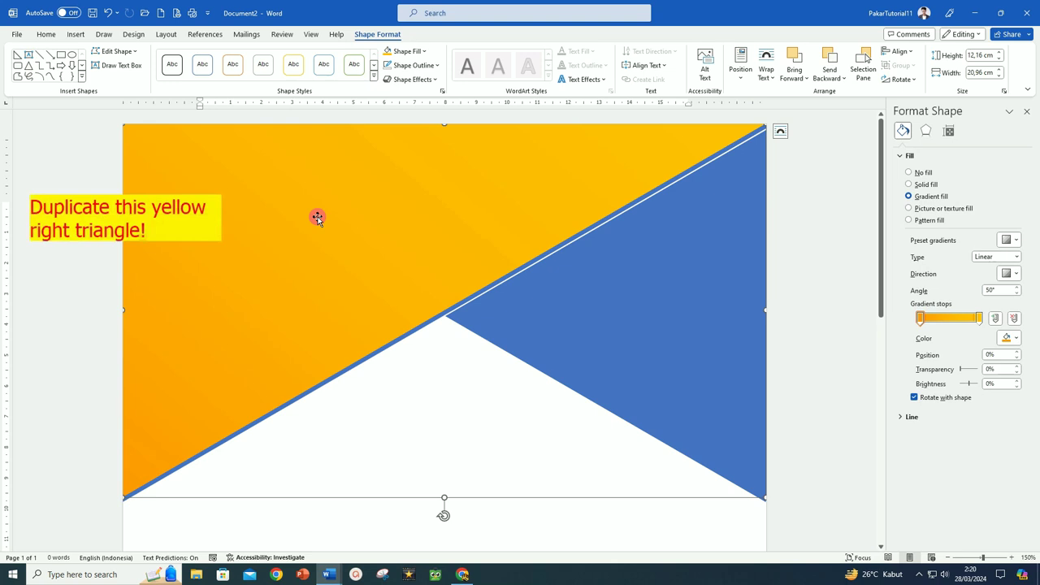
Duplicate the yellow triangle with Ctrl+D and drag the copy down toward the bottom of the page.
key(ctrl+d)
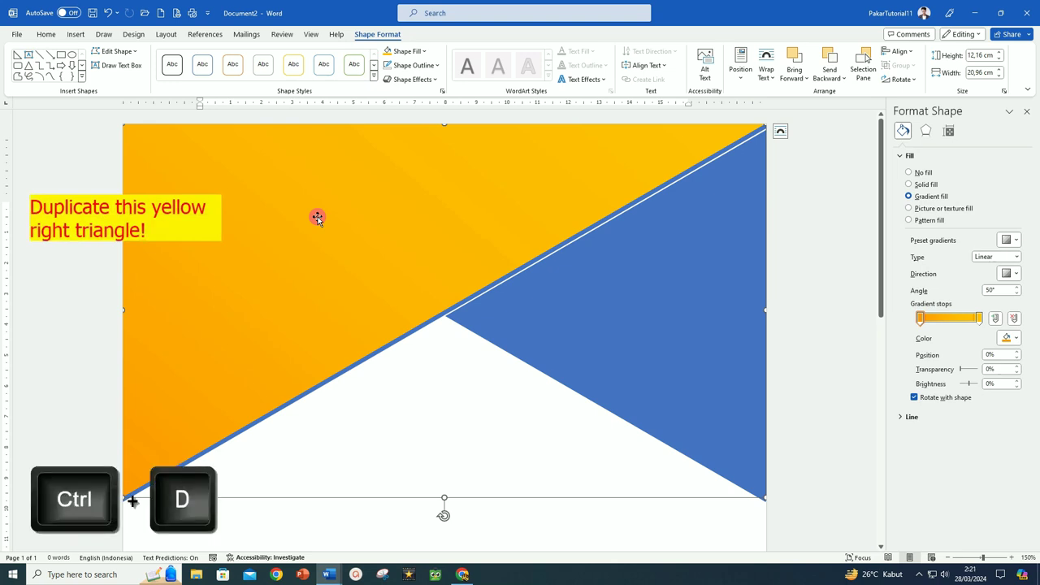
key(ctrl+d)
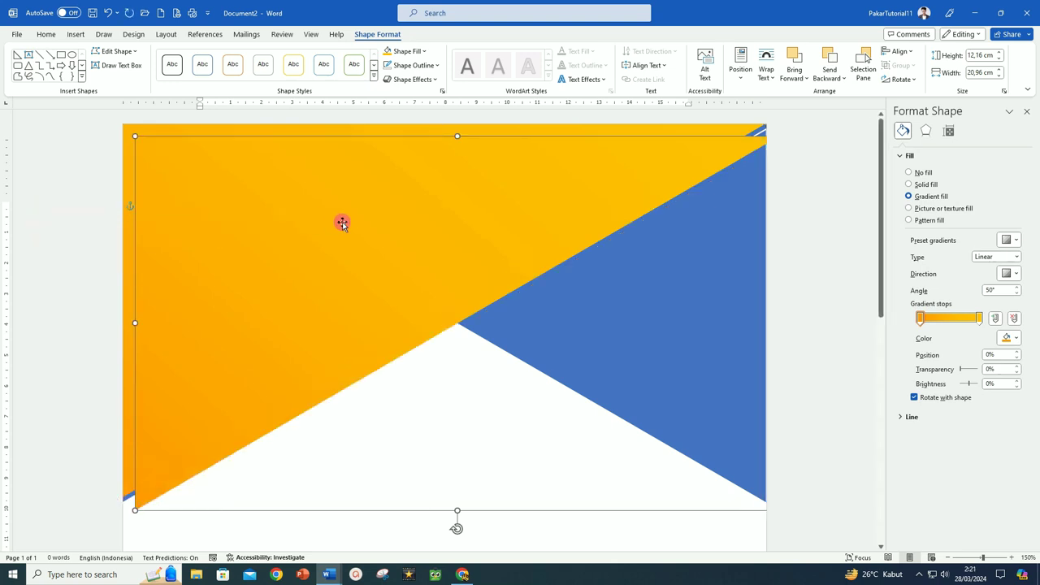
drag(342, 224, 348, 255)
scroll(408, 252, down, 2)
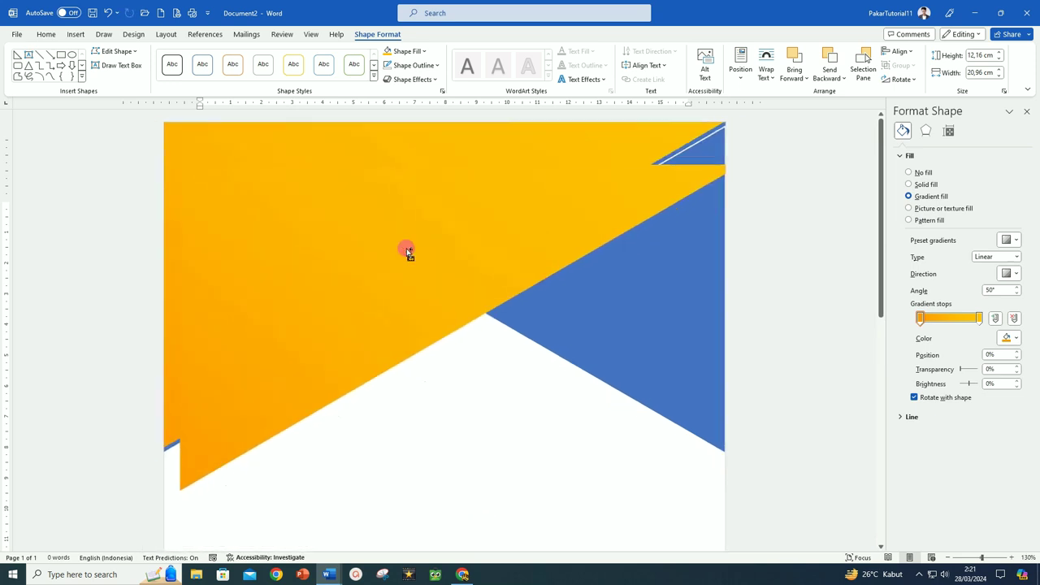
scroll(409, 252, down, 2)
click(409, 248)
drag(409, 236, 420, 348)
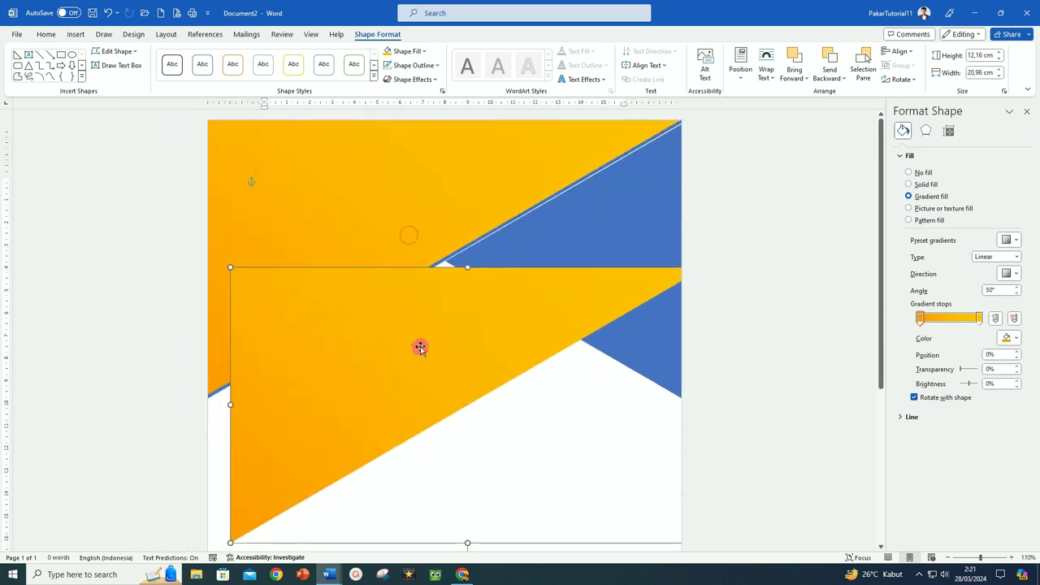
scroll(420, 348, down, 2)
scroll(416, 312, down, 3)
drag(363, 173, 355, 404)
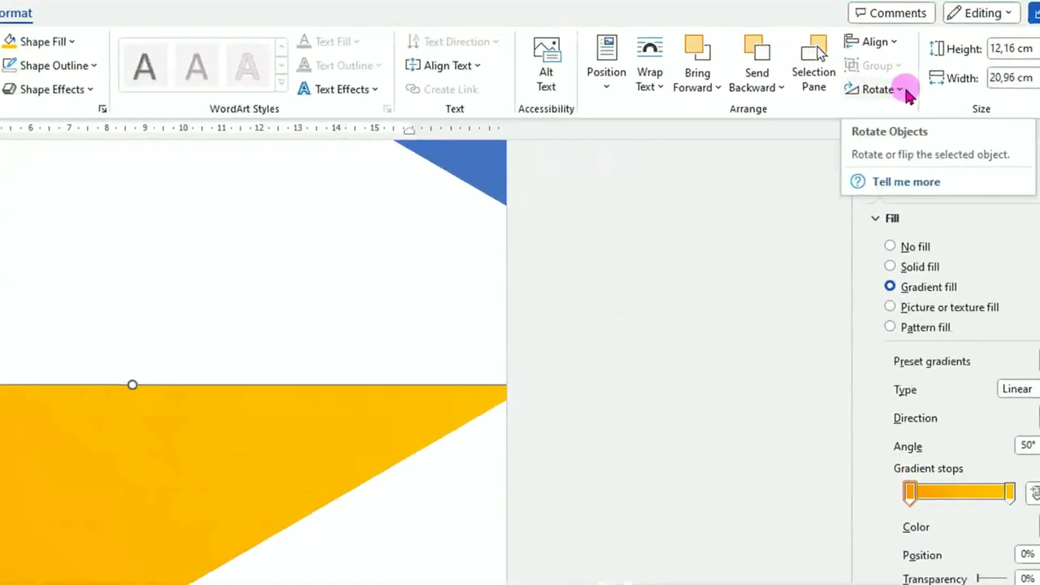
Flip the yellow copy vertically and horizontally, then nudge it into the page's bottom-right corner.
click(904, 88)
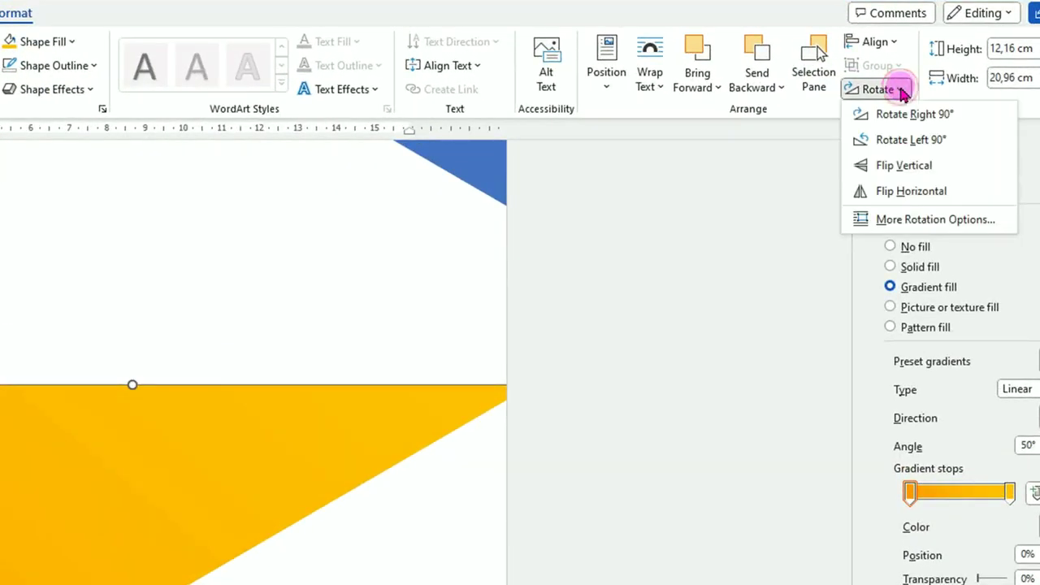
click(895, 167)
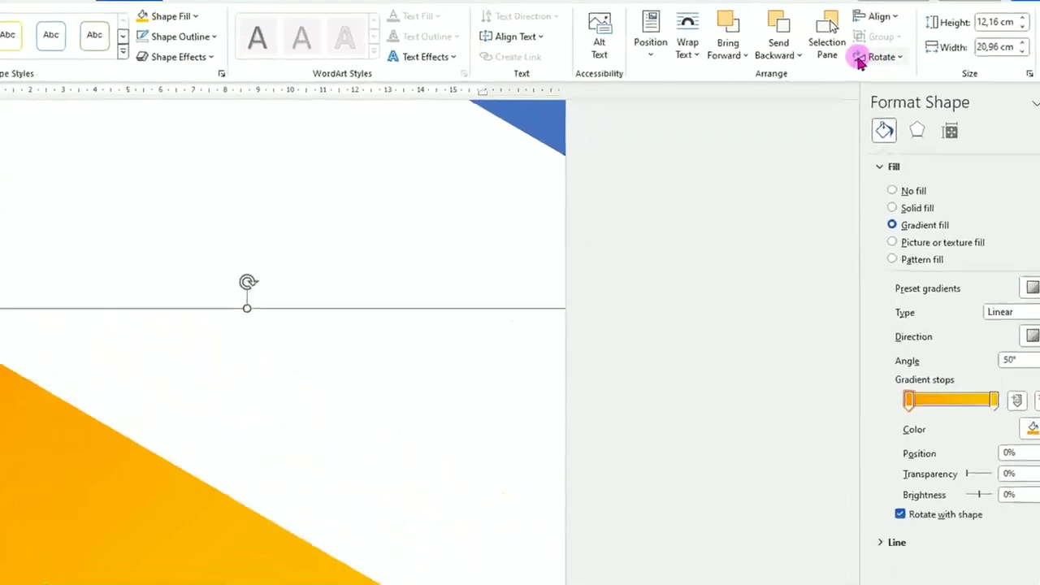
click(886, 64)
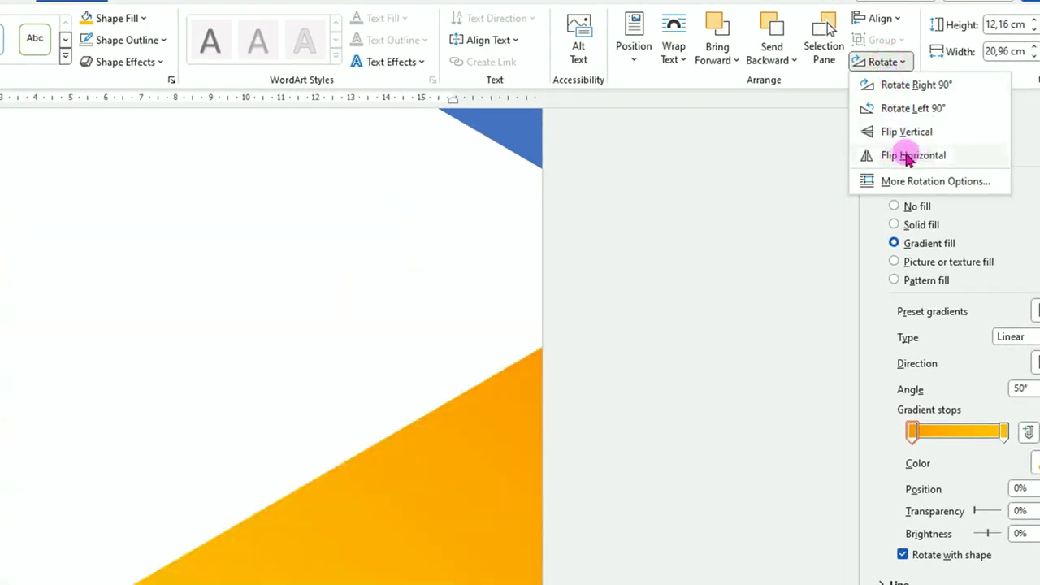
click(909, 157)
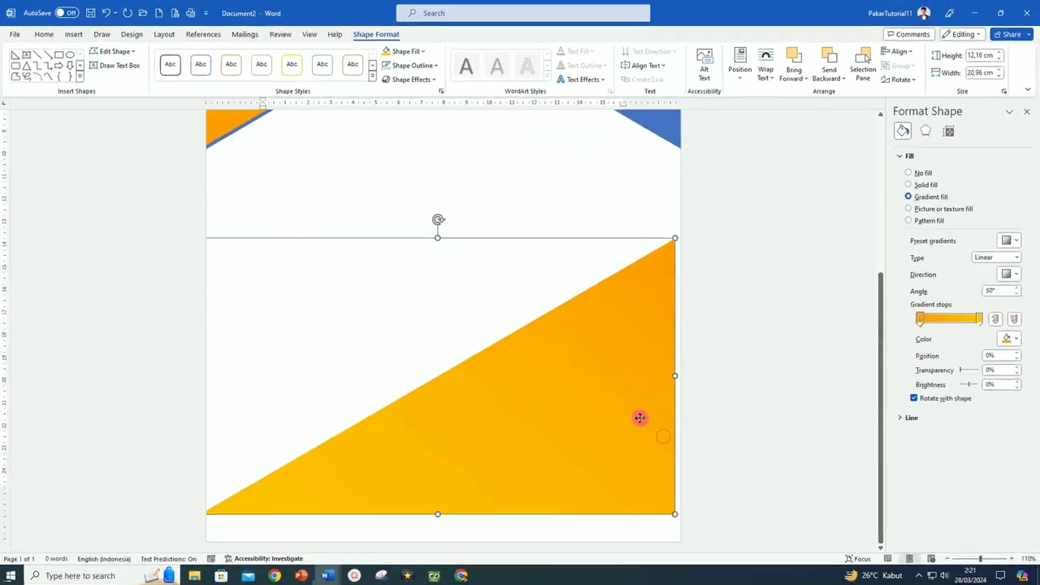
drag(639, 417, 644, 446)
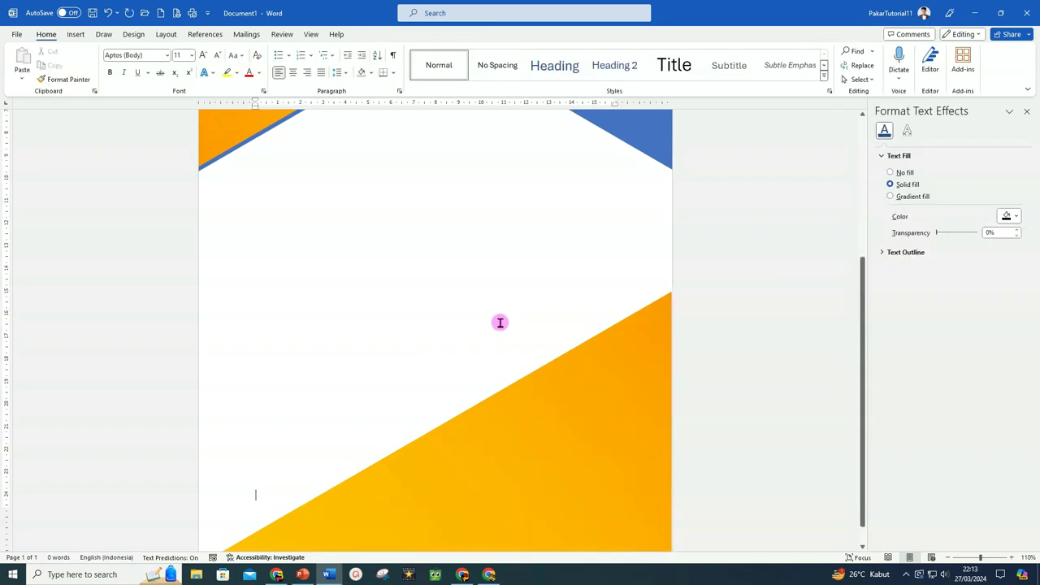
Duplicate the blue triangle with Ctrl+D and drag the copy down to mid-page on the right.
scroll(501, 323, down, 4)
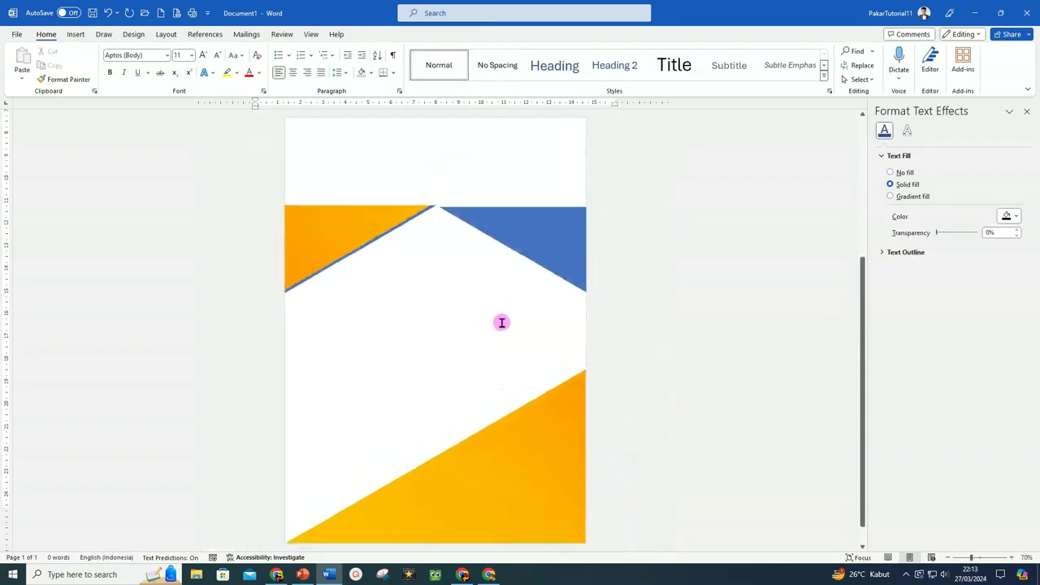
click(551, 217)
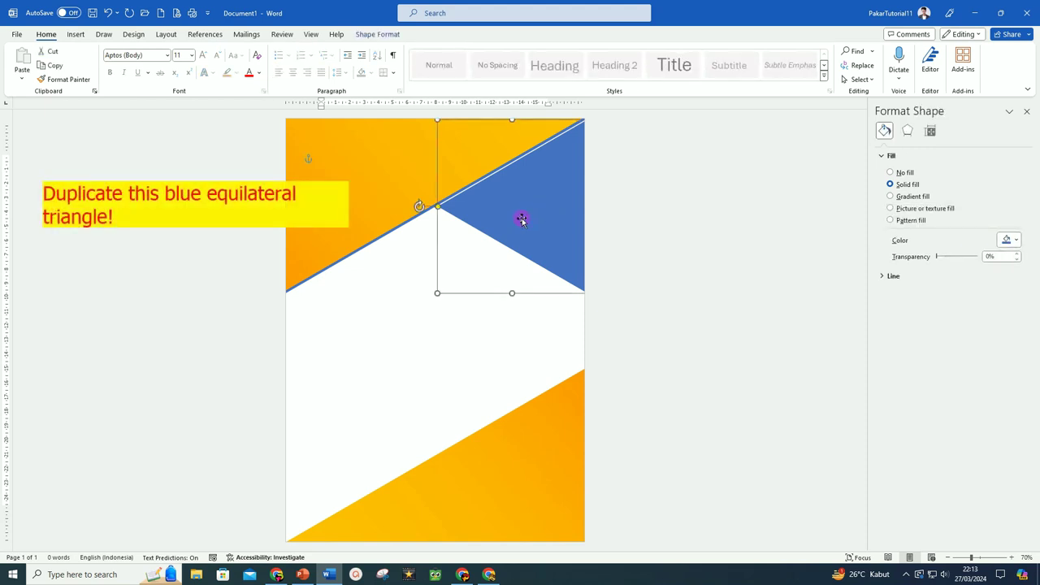
key(ctrl+d)
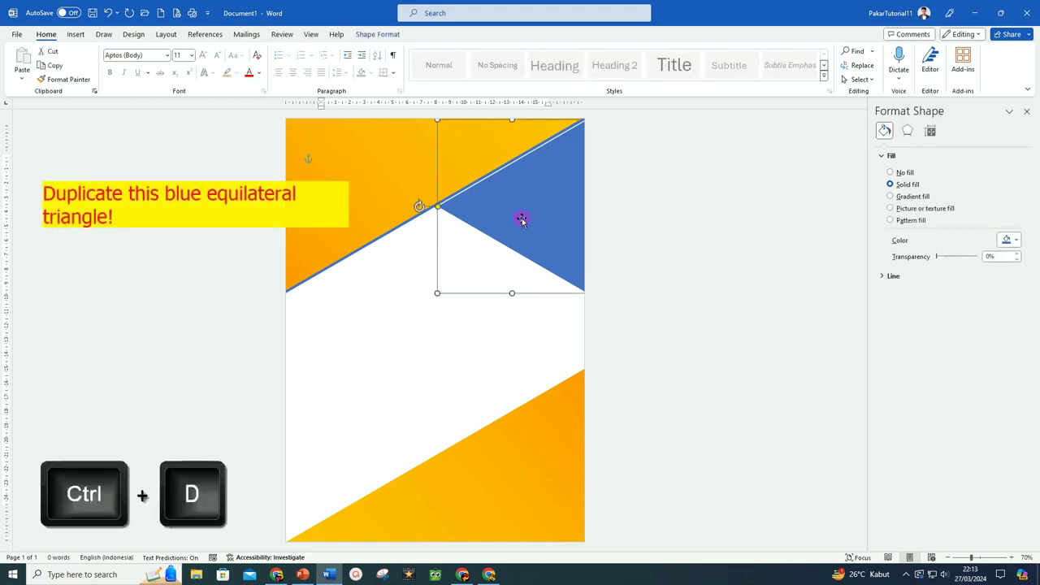
key(ctrl+d)
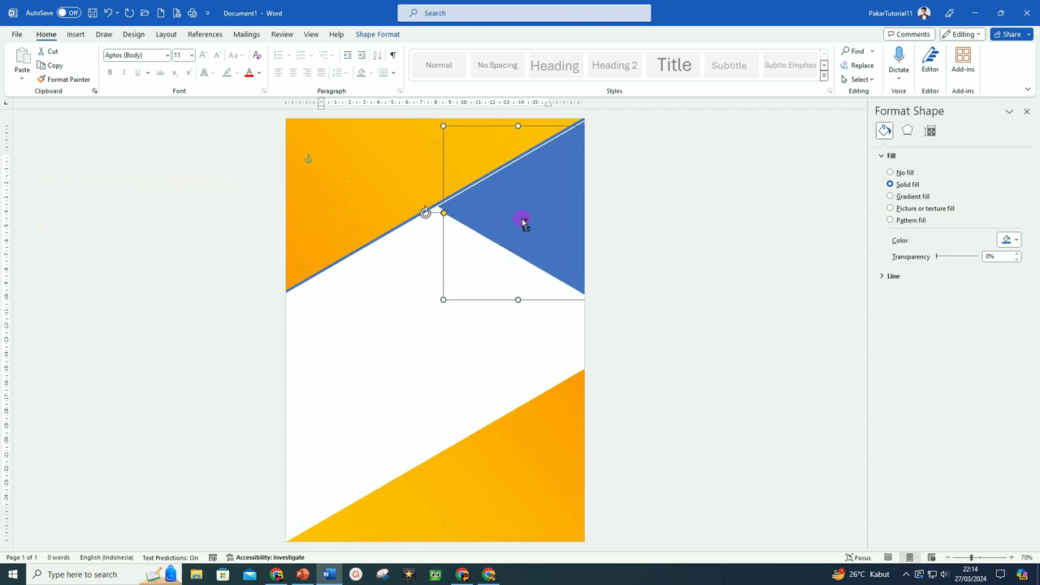
mouse_move(524, 223)
mouse_down()
mouse_move(458, 359)
mouse_move(495, 378)
mouse_up()
scroll(759, 212, up, 2)
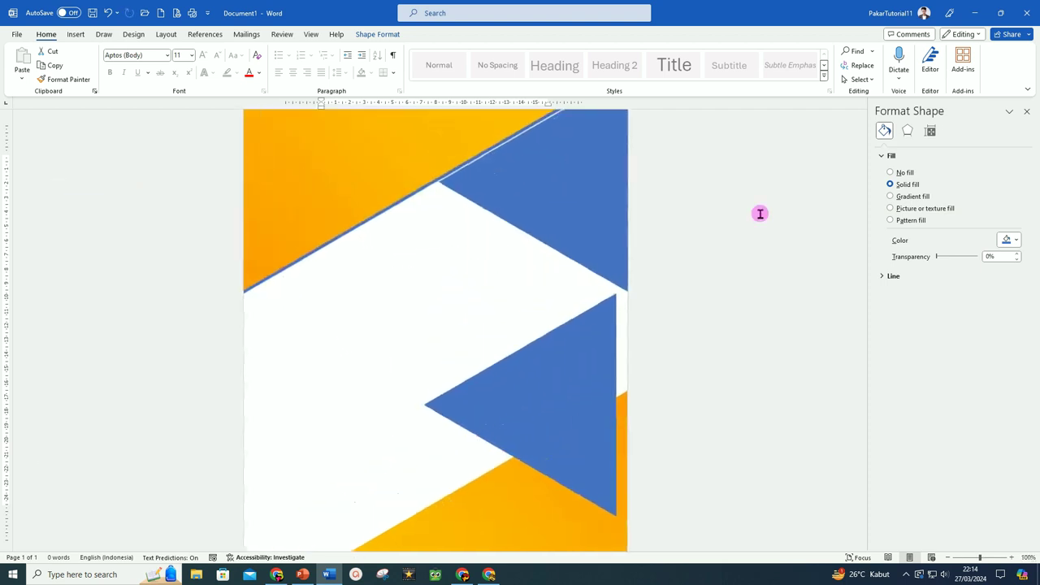
scroll(755, 251, up, 2)
scroll(756, 291, down, 2)
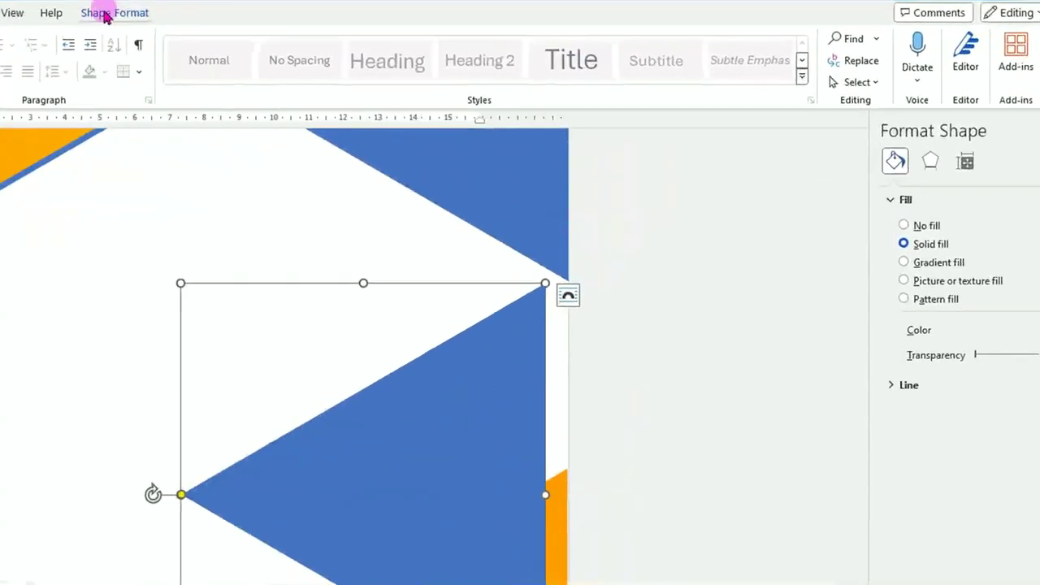
Flip the blue copy horizontally to point right, its tip against the page's right edge.
click(114, 15)
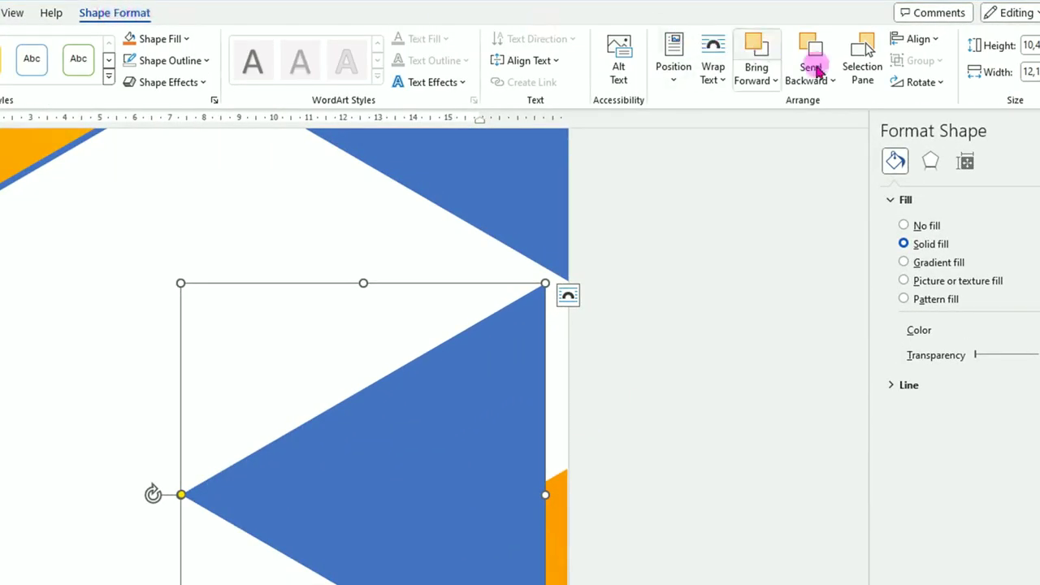
click(939, 85)
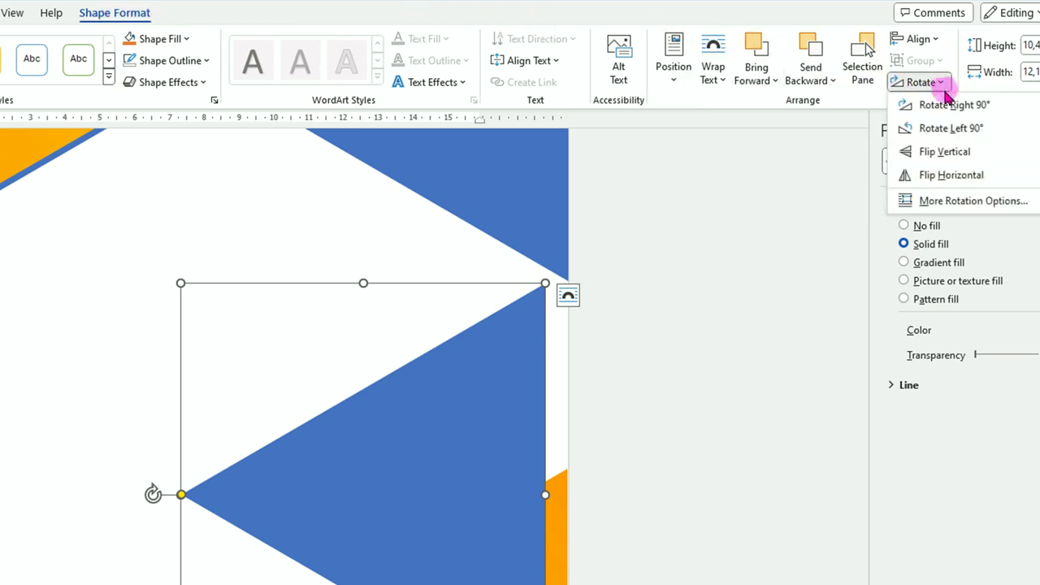
click(940, 176)
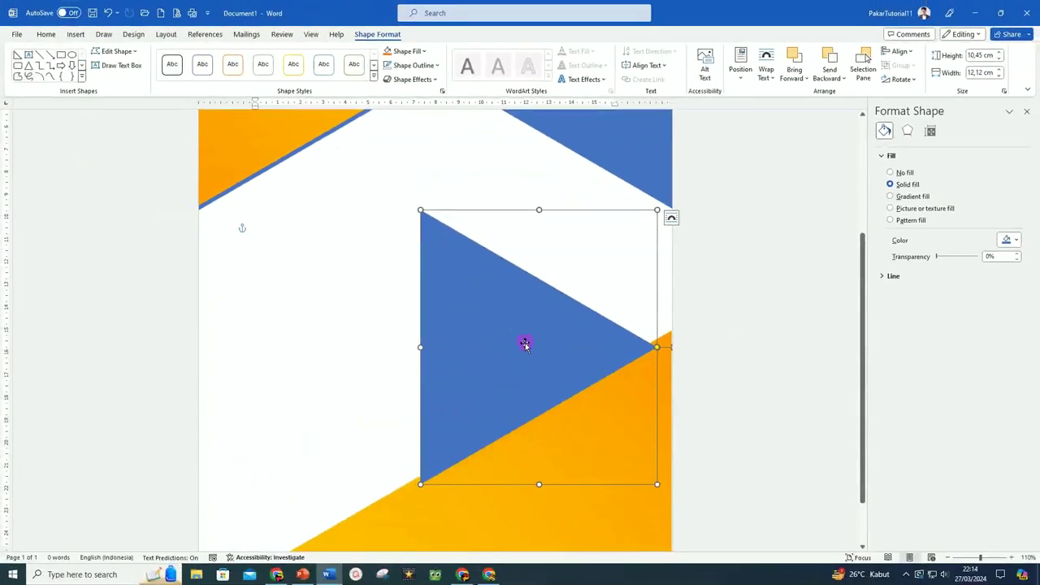
drag(525, 344, 539, 373)
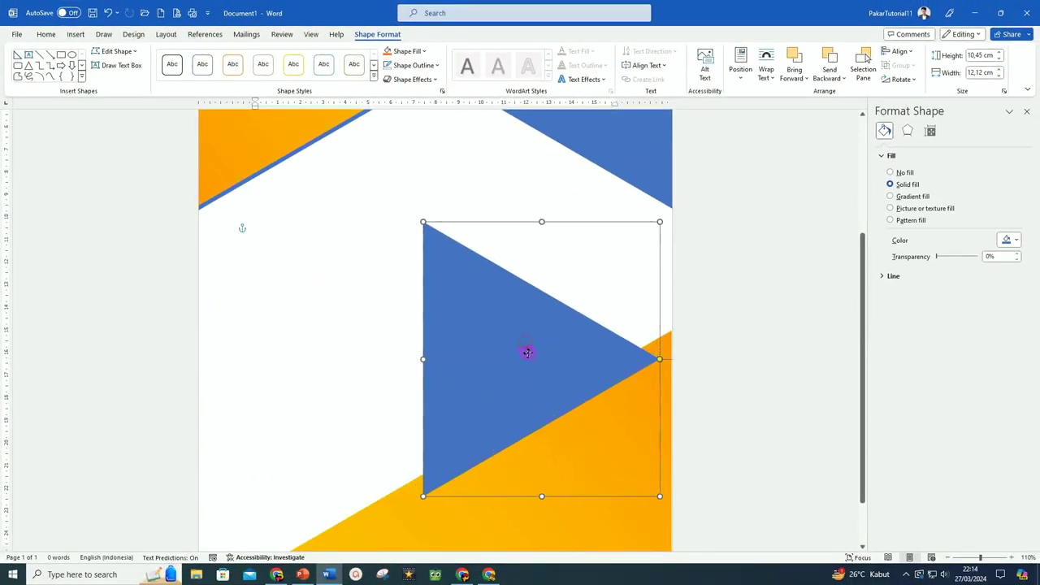
scroll(517, 319, down, 1)
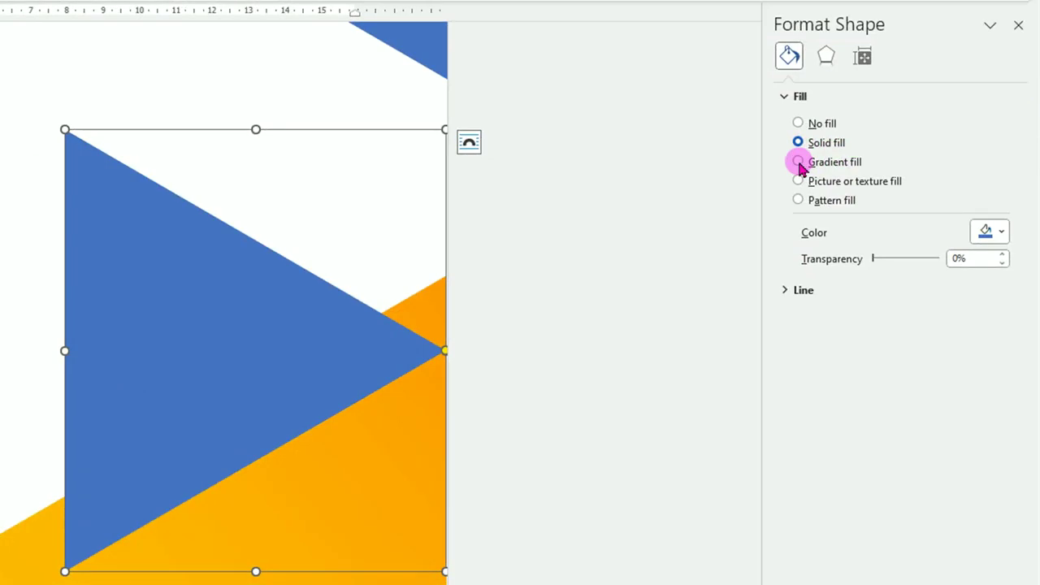
Give the blue copy a gradient fill with a black left stop and dark grey right stop.
click(799, 163)
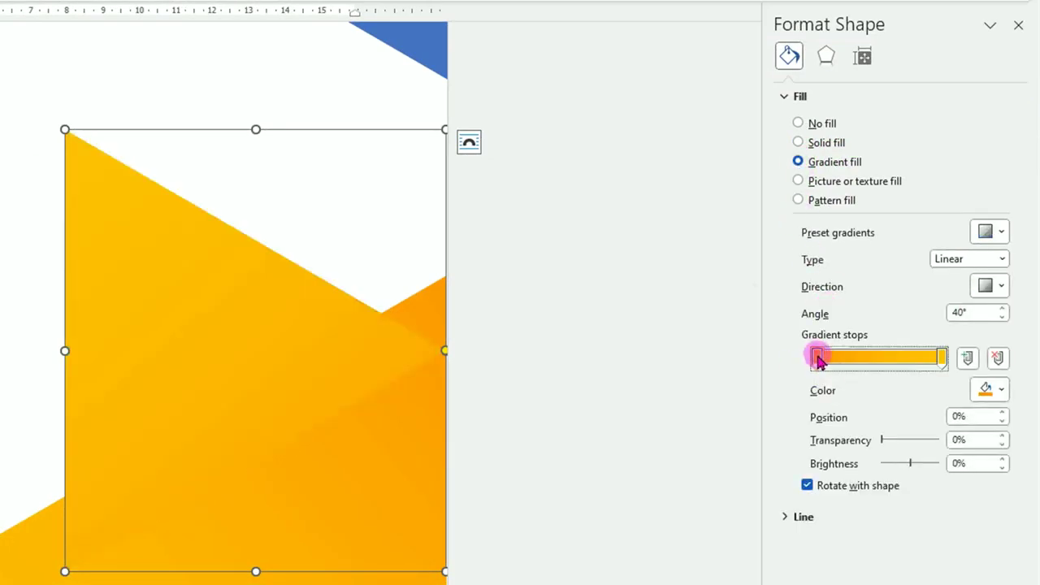
click(1003, 391)
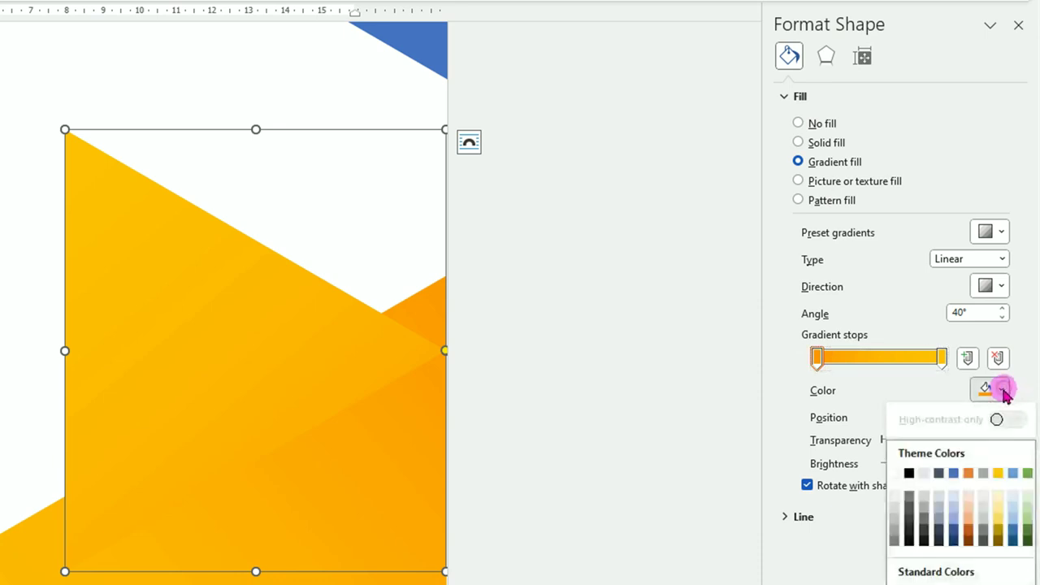
click(909, 474)
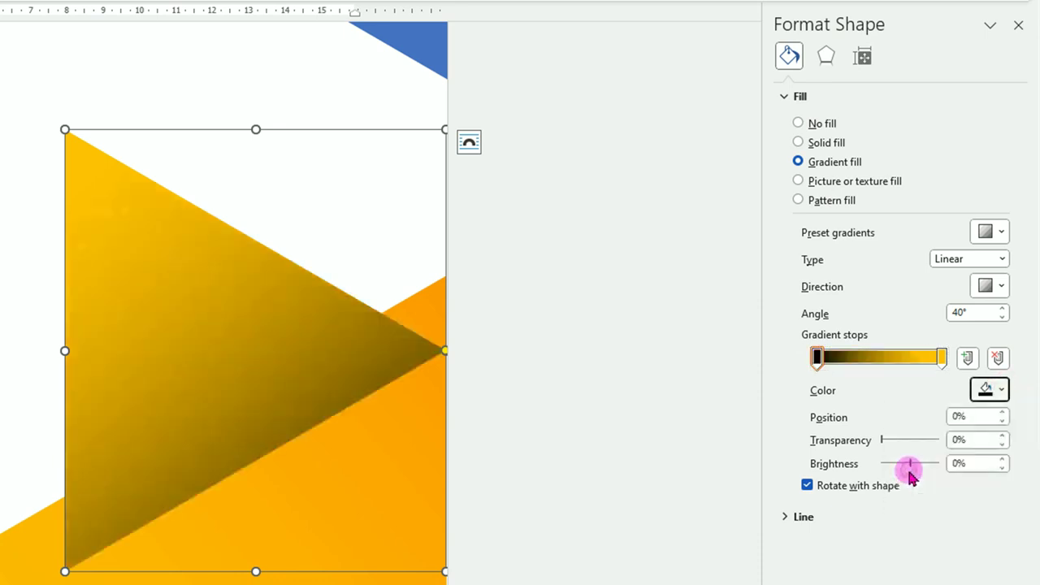
click(941, 359)
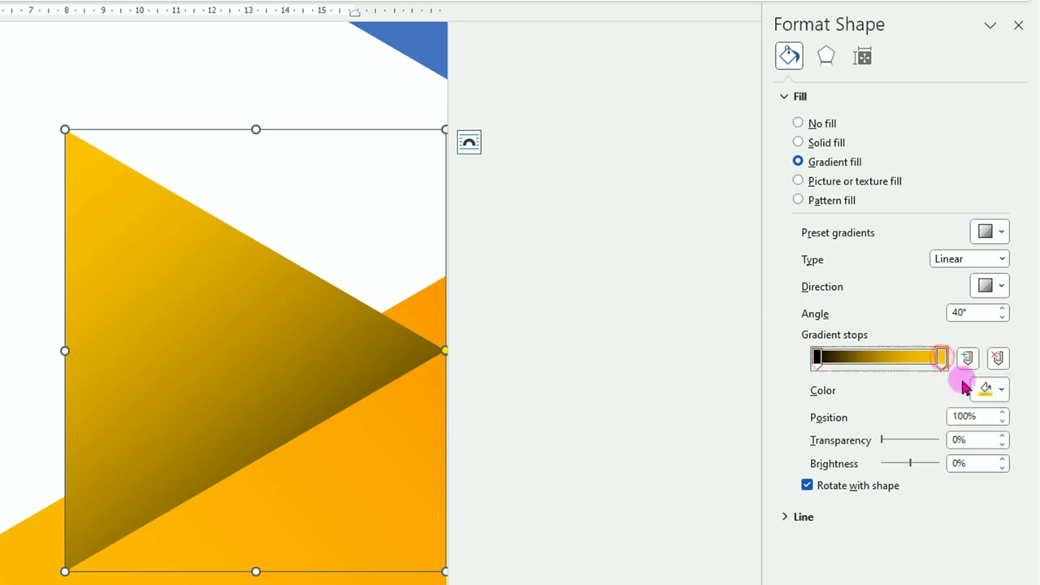
click(1002, 391)
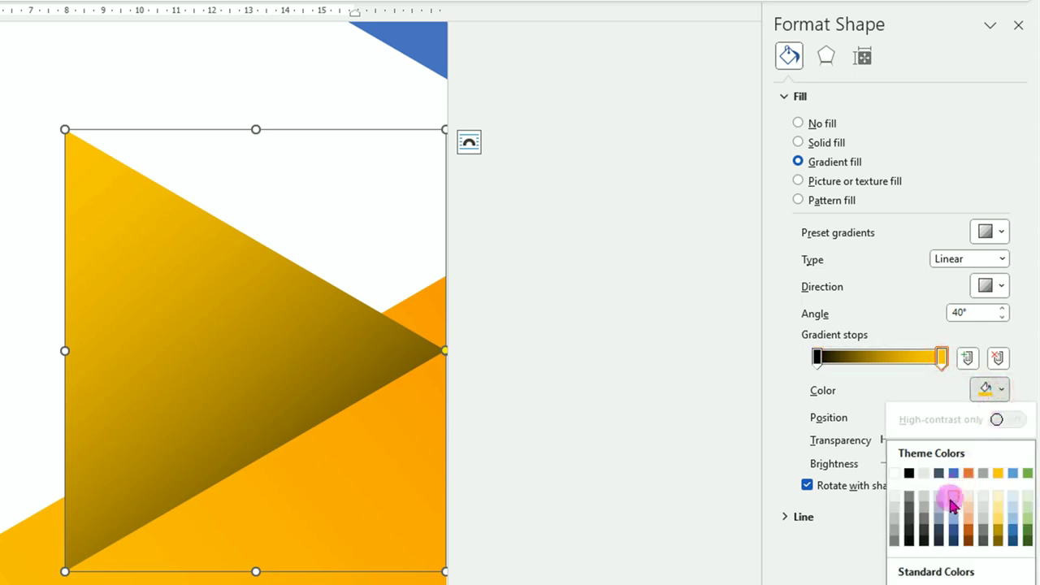
click(924, 523)
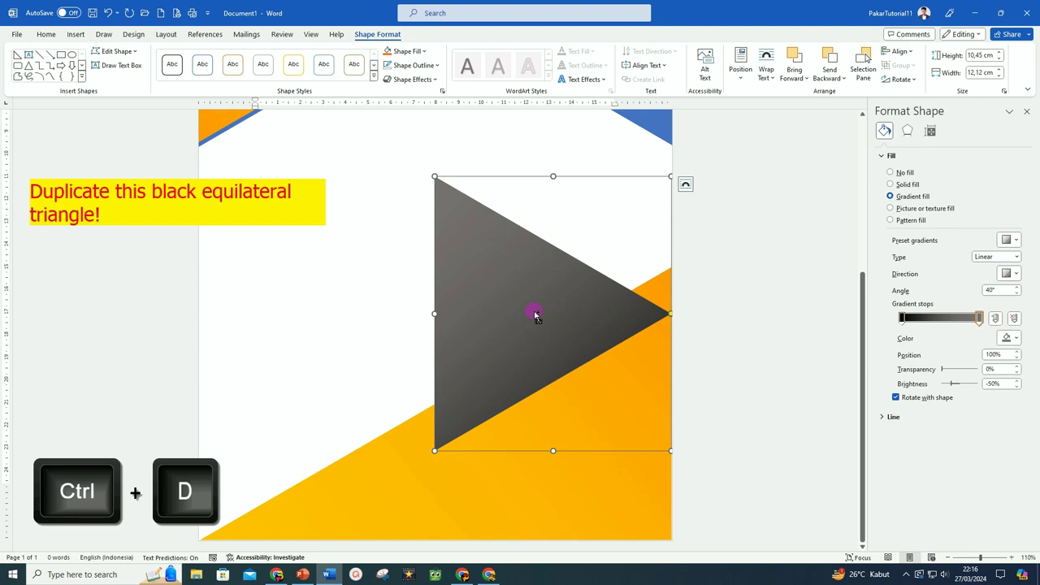
Duplicate the black-to-grey triangle, flip the copy to point left, and align it edge-to-edge with the original.
key(ctrl+d)
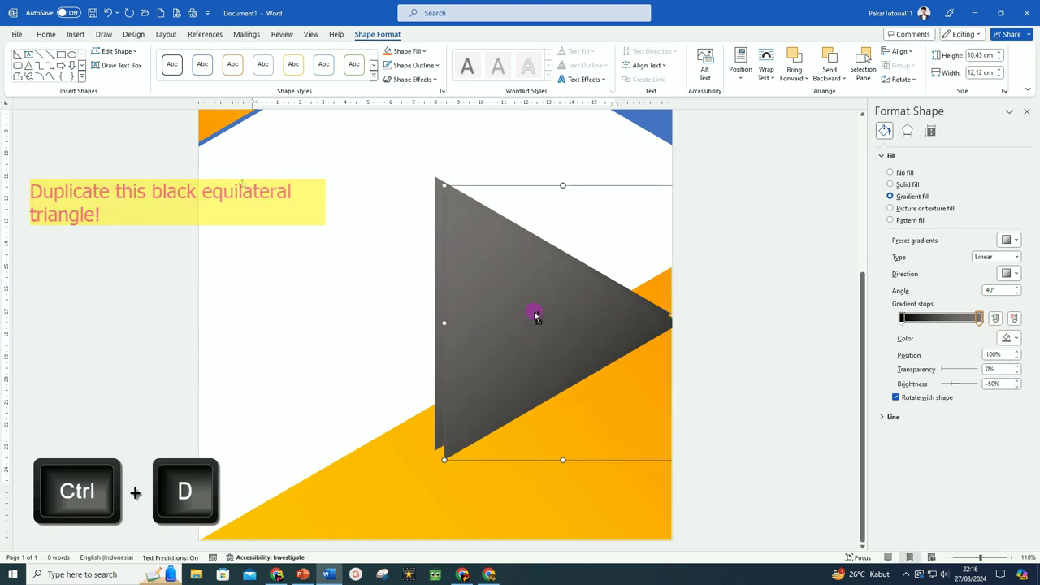
mouse_move(542, 339)
mouse_down()
mouse_move(404, 328)
mouse_move(367, 366)
mouse_up()
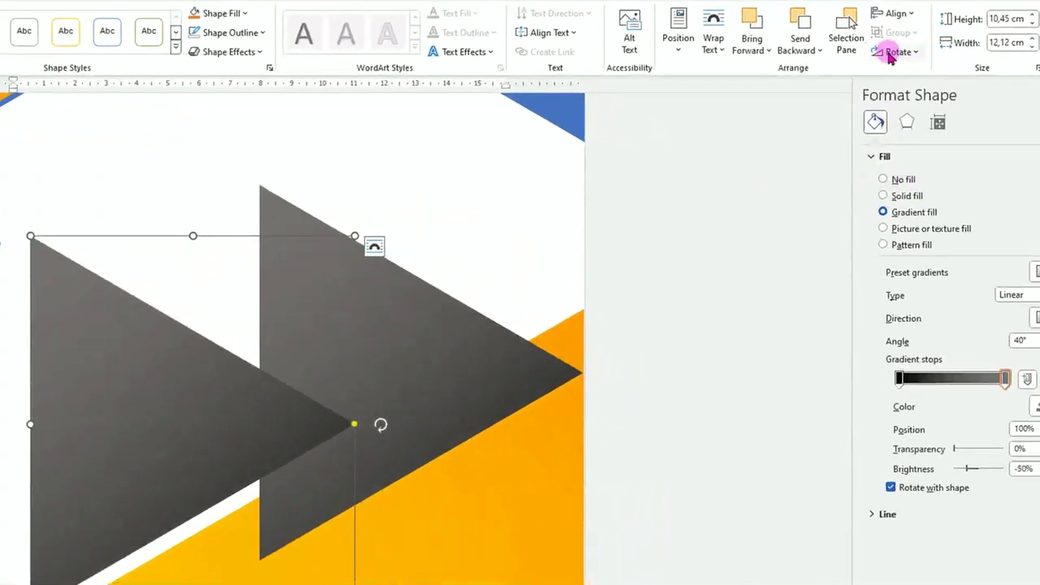
click(904, 54)
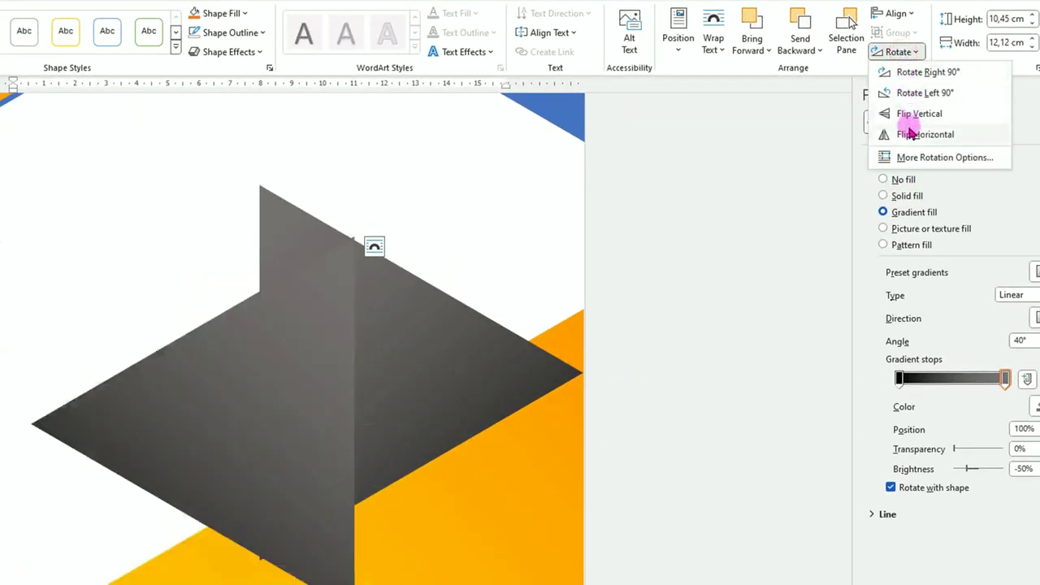
click(911, 134)
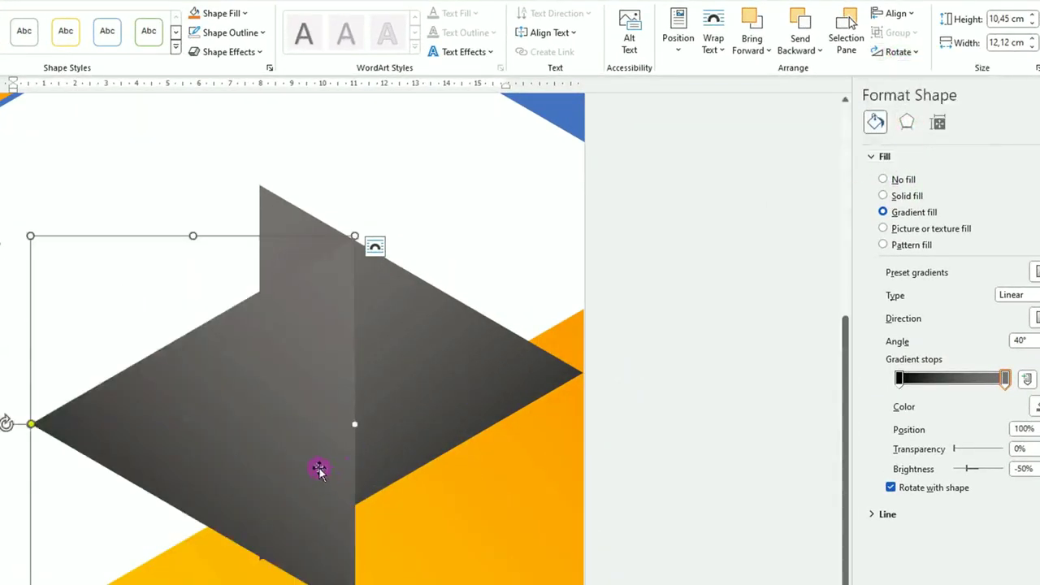
drag(319, 469, 228, 460)
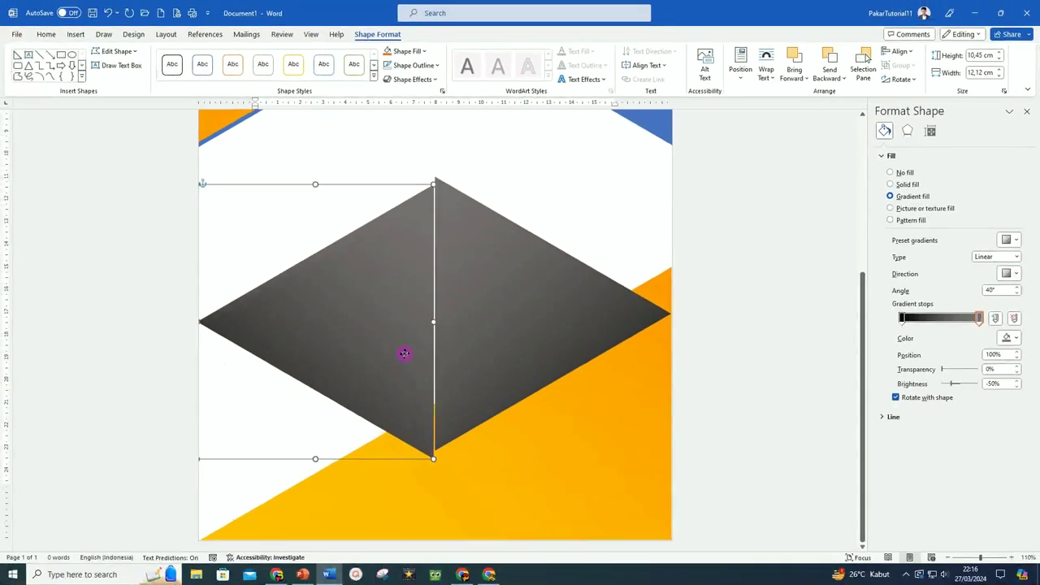
drag(404, 353, 409, 349)
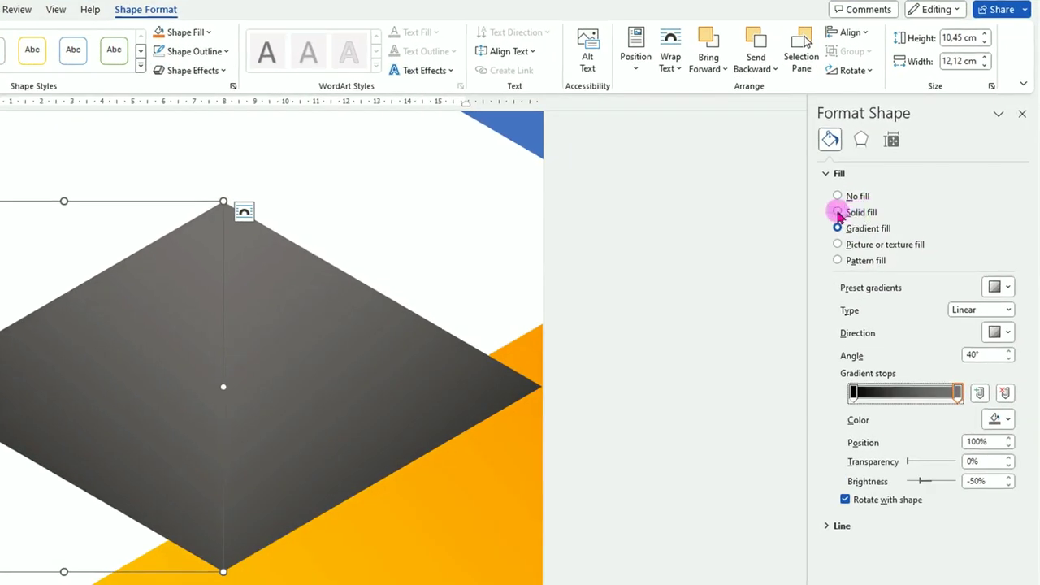
Fill the left diamond half with solid dark grey and send it to the back.
click(838, 213)
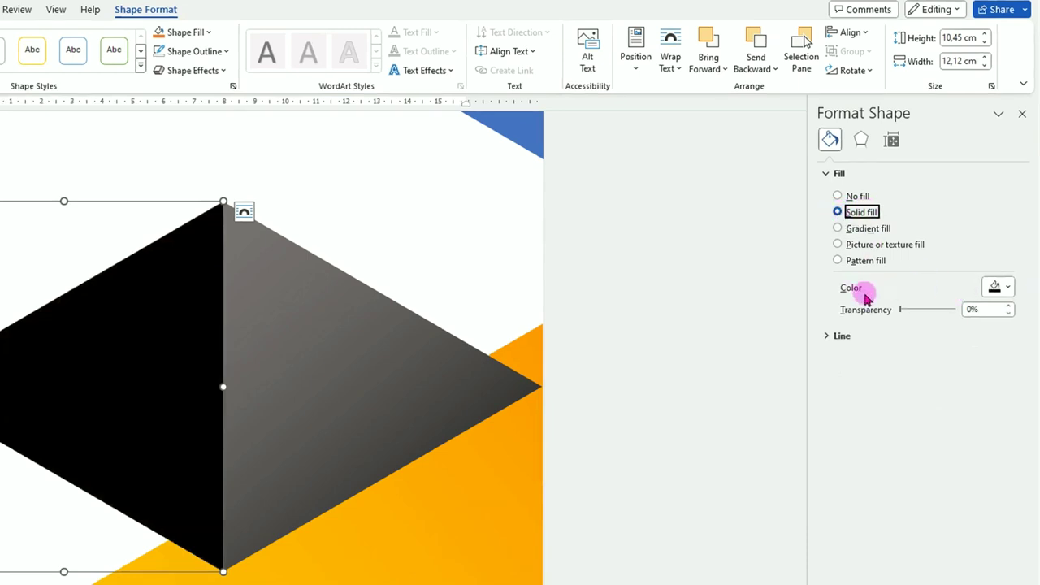
click(1004, 286)
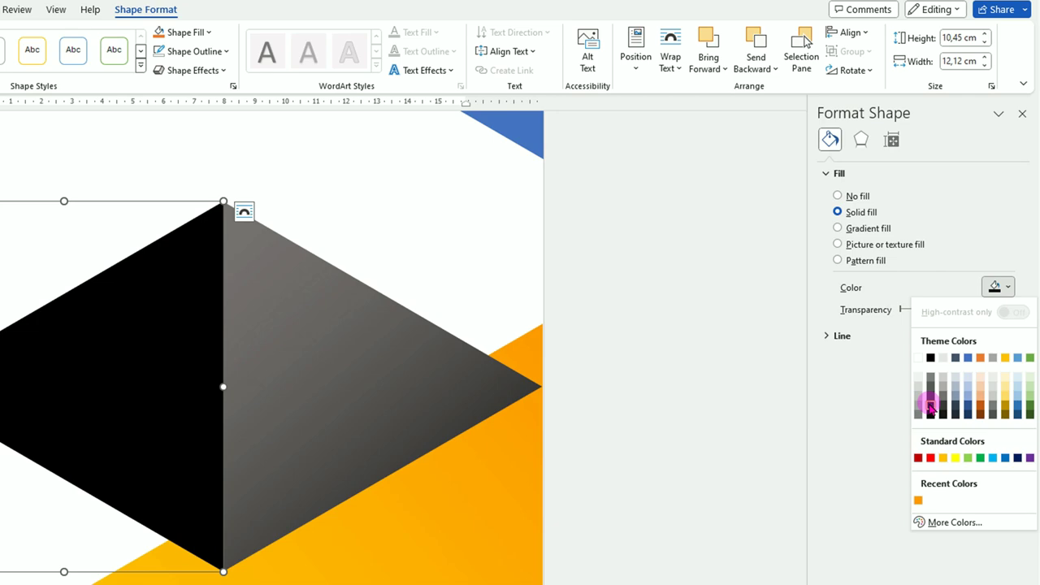
click(930, 405)
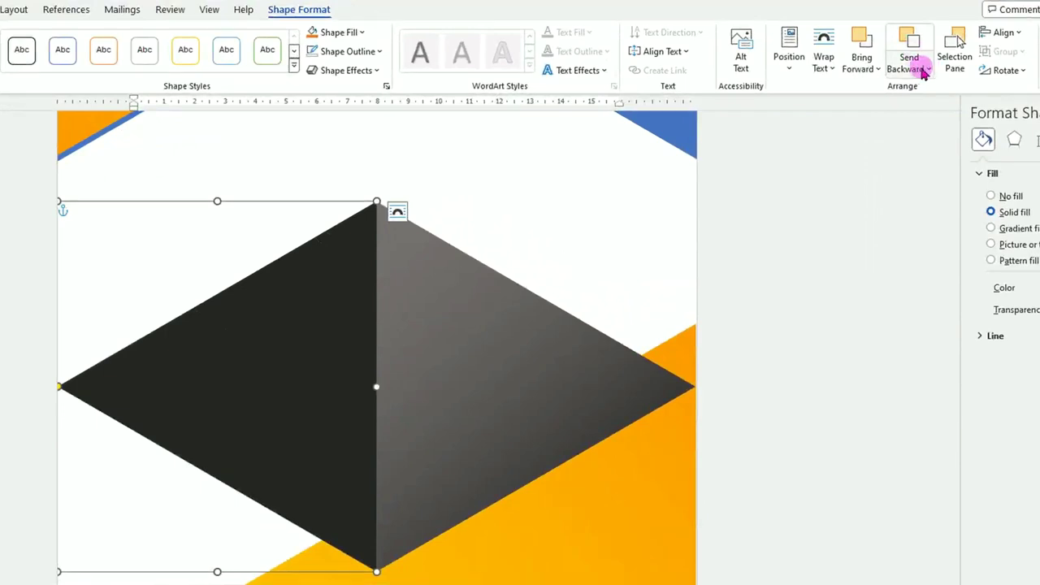
click(924, 72)
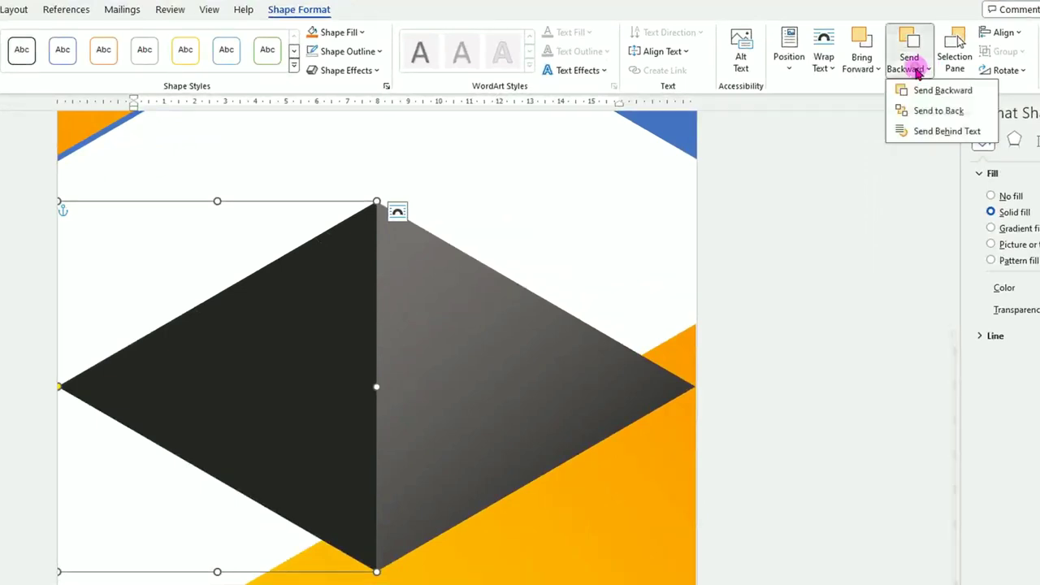
click(942, 112)
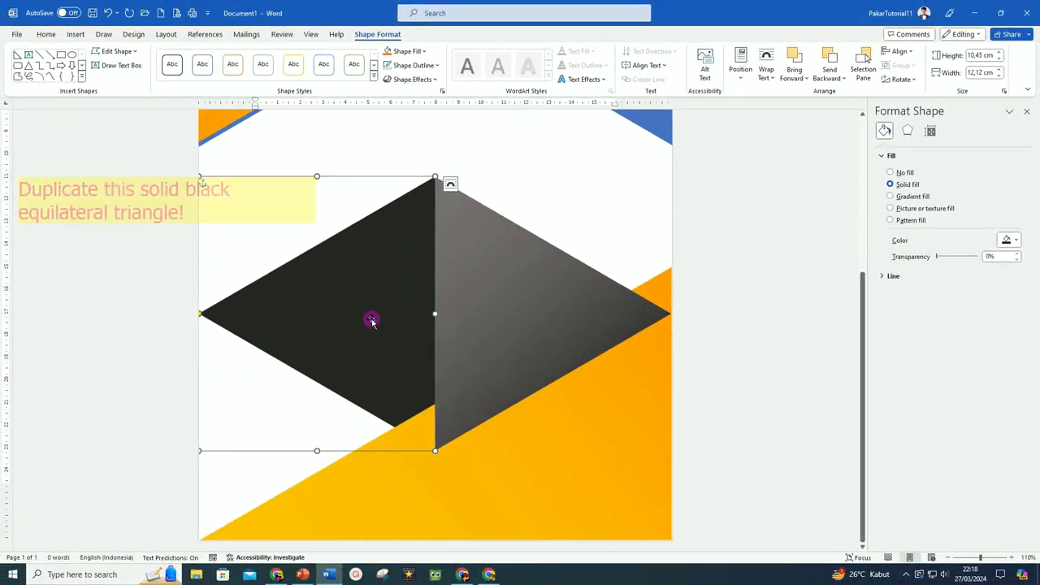
Place a horizontally flipped copy of the black triangle under the diamond and send it to back.
key(ctrl+d)
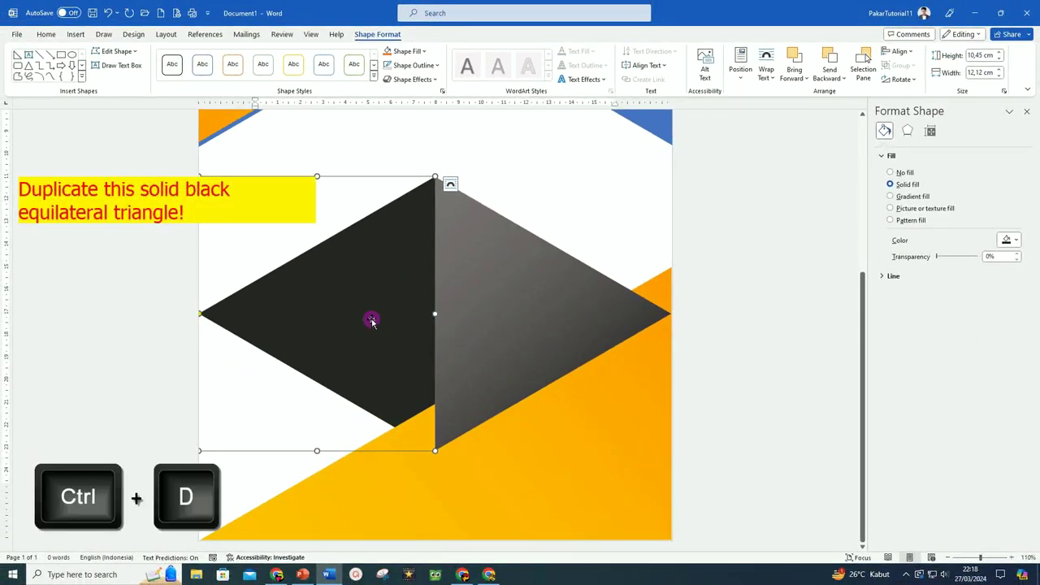
drag(433, 334, 419, 372)
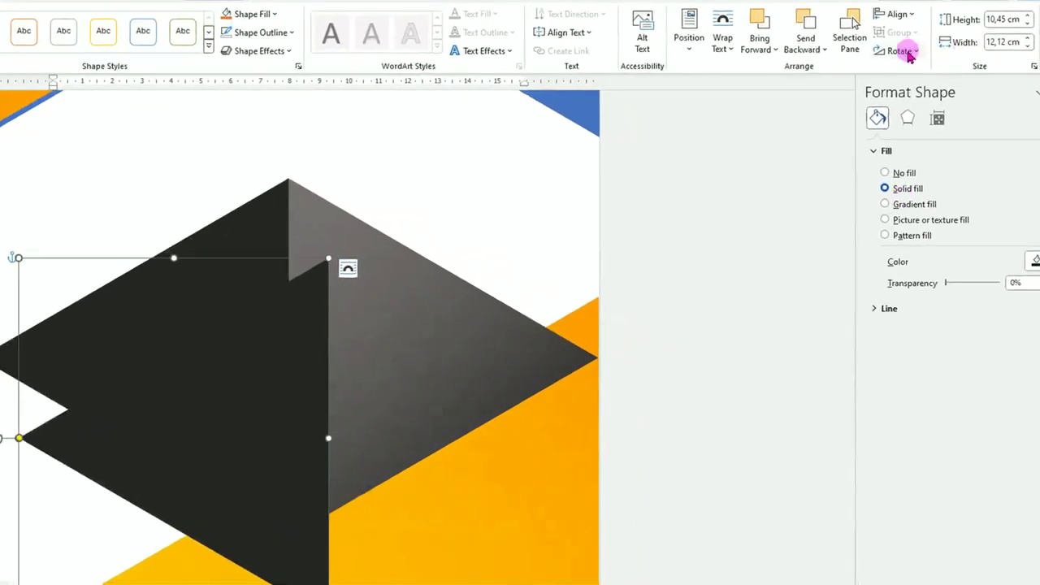
click(905, 79)
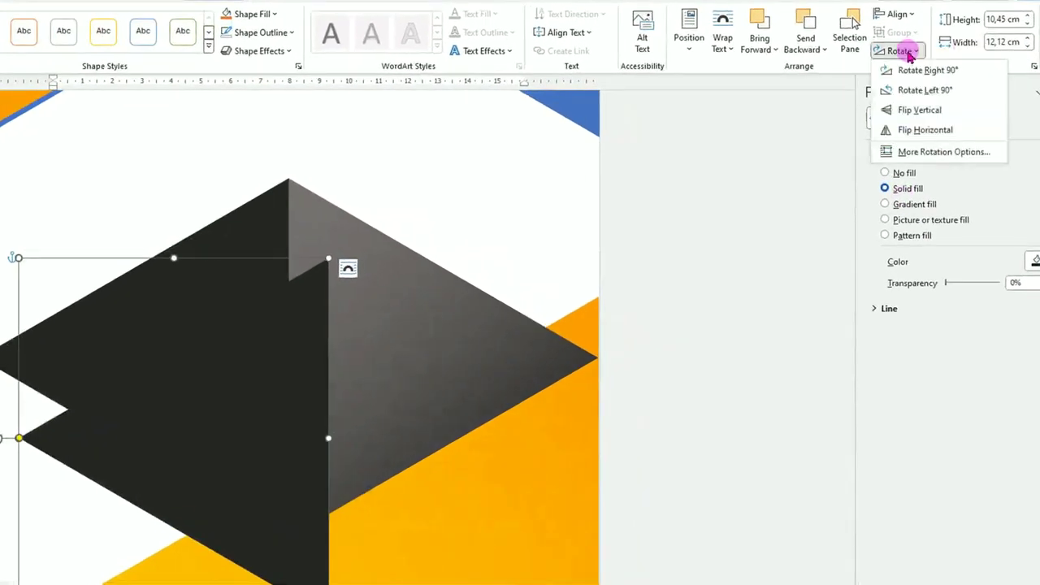
click(922, 130)
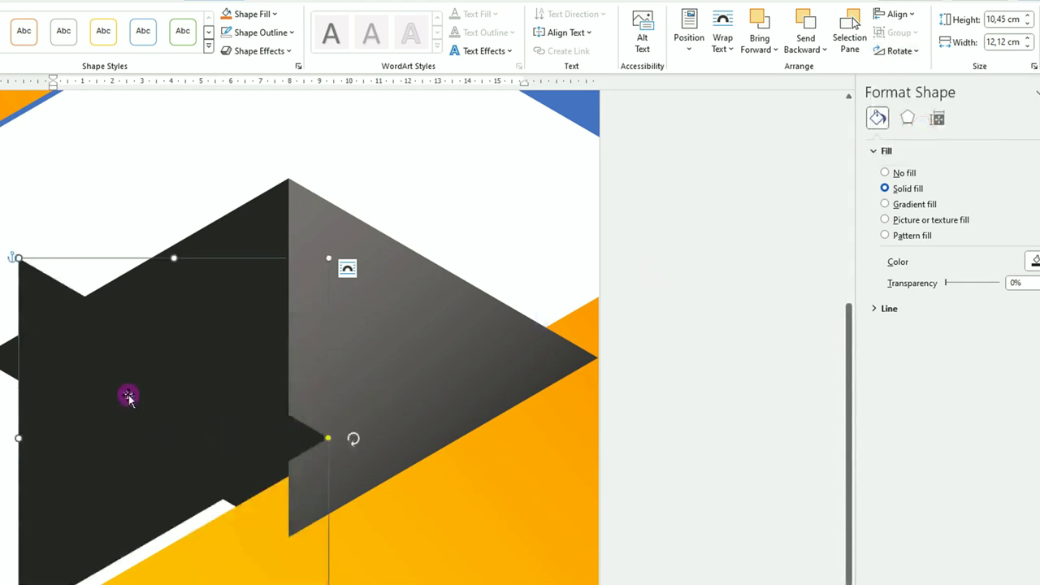
drag(128, 395, 70, 483)
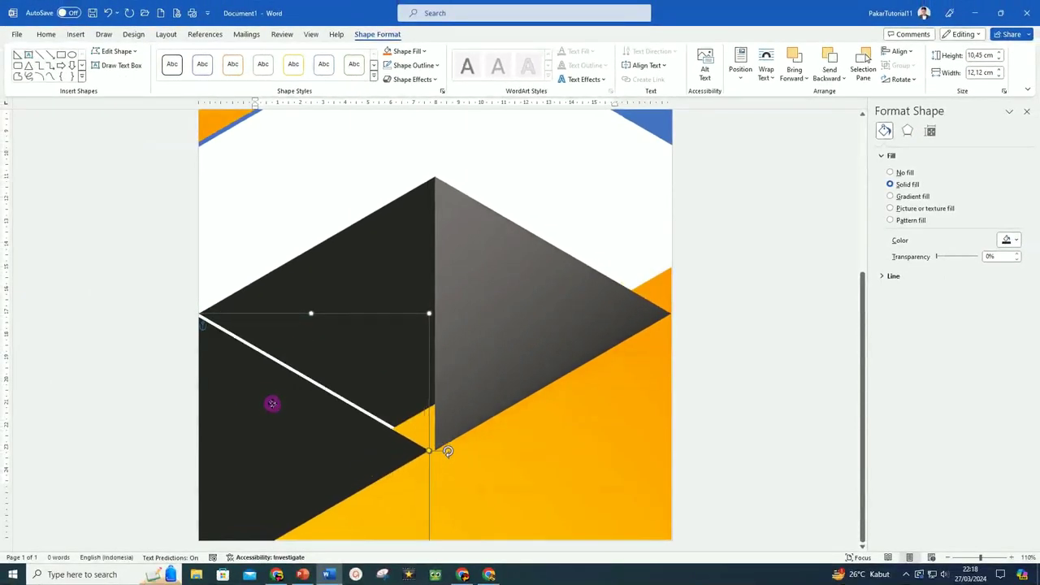
drag(272, 403, 272, 401)
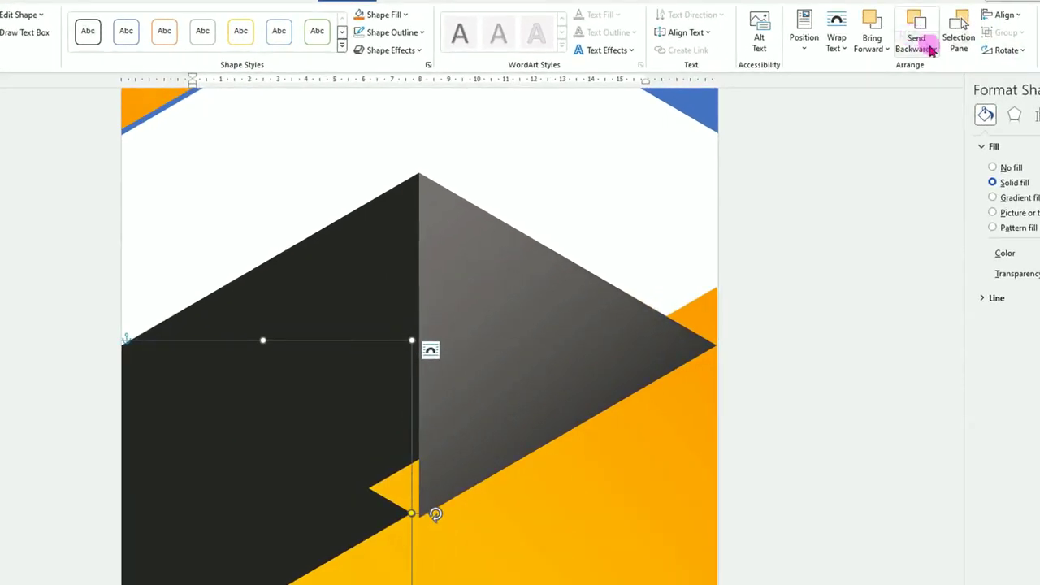
click(931, 50)
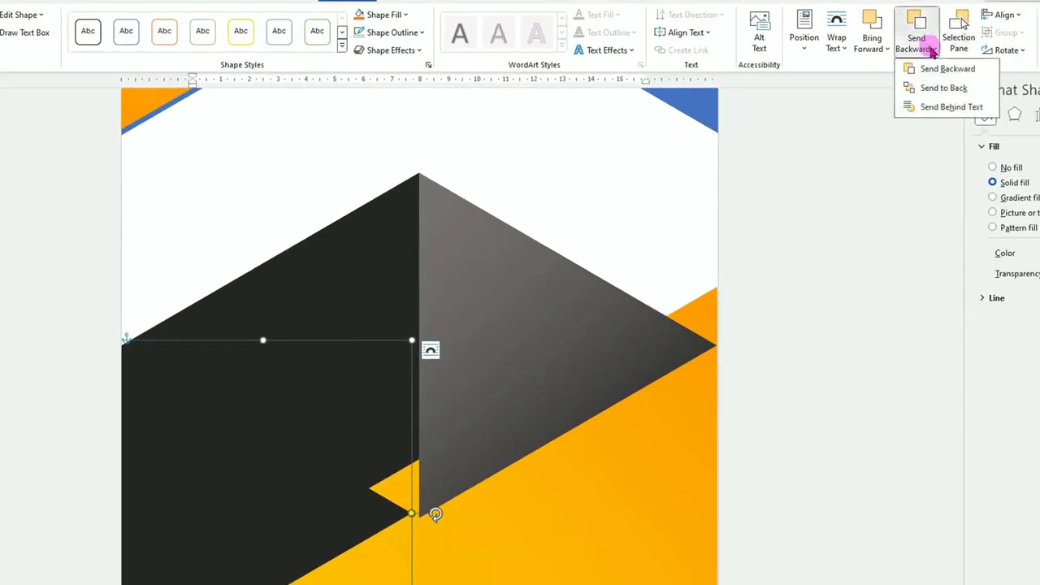
click(931, 89)
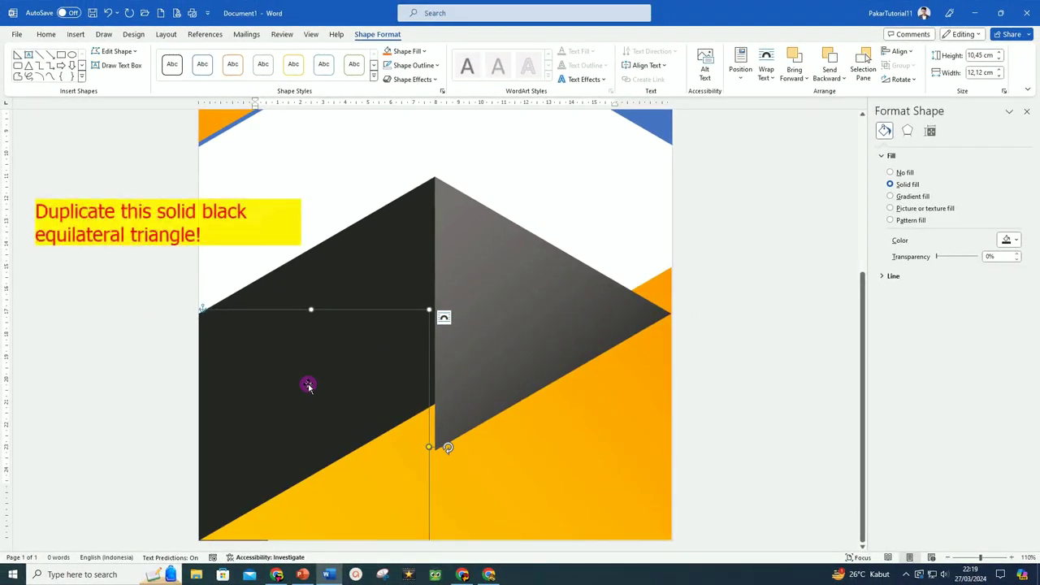
Duplicate the black triangle, move it up the left edge, and shrink it to 5.72 × 6.64 cm.
key(ctrl+d)
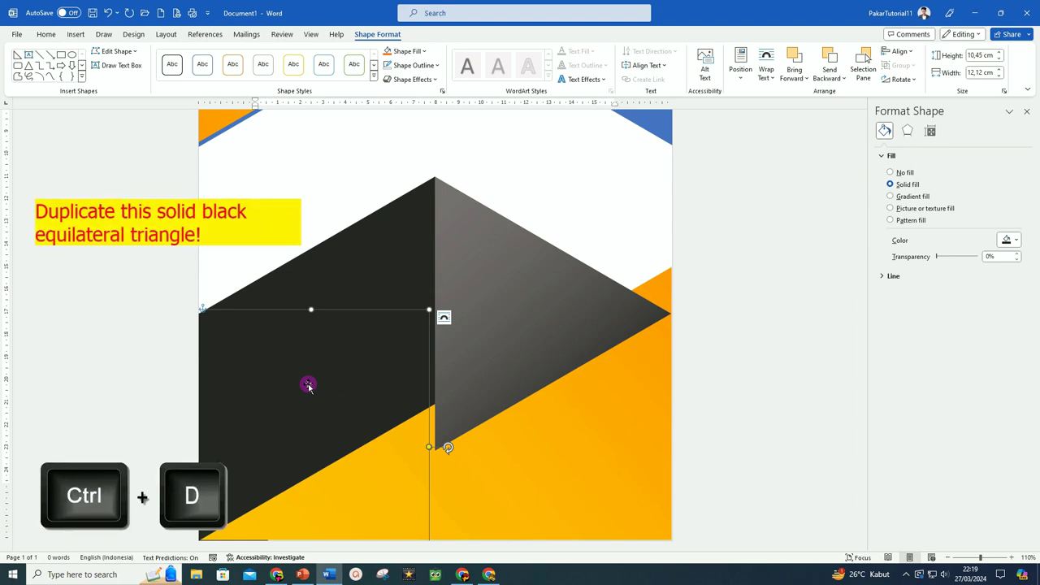
mouse_move(325, 388)
mouse_down()
mouse_move(348, 301)
mouse_move(322, 283)
mouse_up()
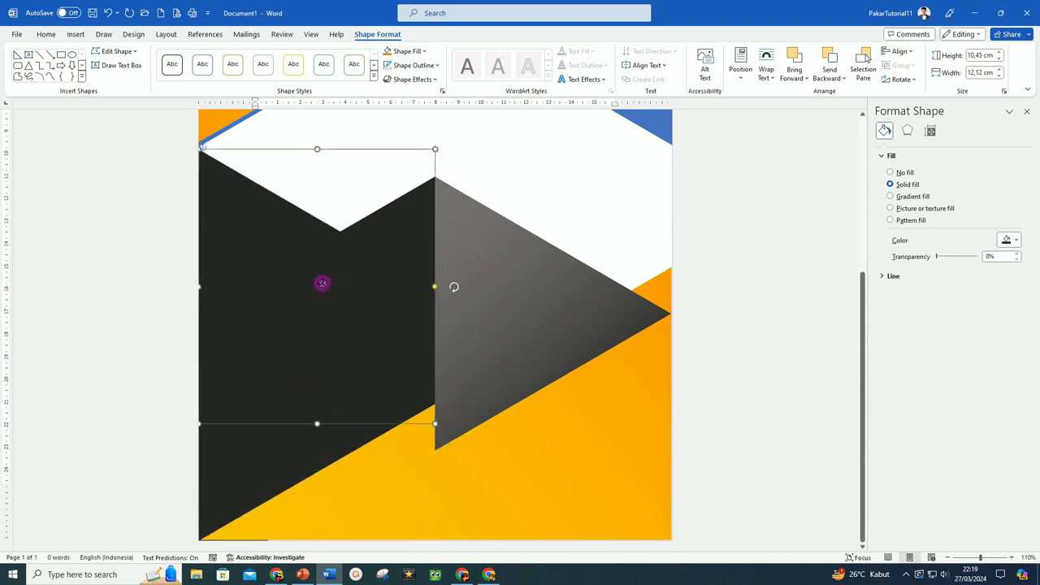
scroll(323, 249, up, 3)
scroll(323, 251, up, 2)
mouse_move(262, 385)
mouse_down()
mouse_move(282, 307)
mouse_move(265, 289)
mouse_up()
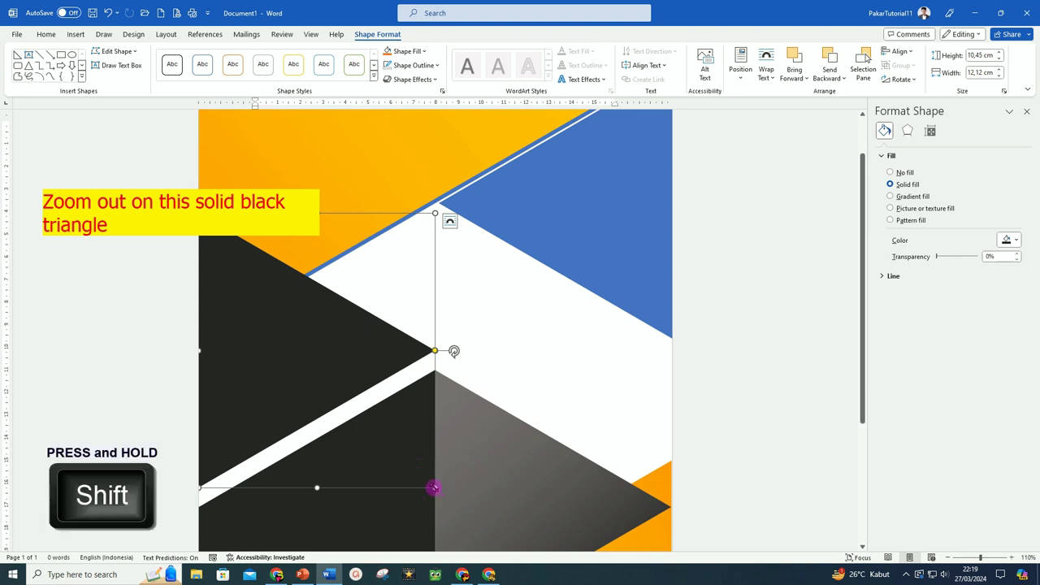
drag(434, 487, 328, 328)
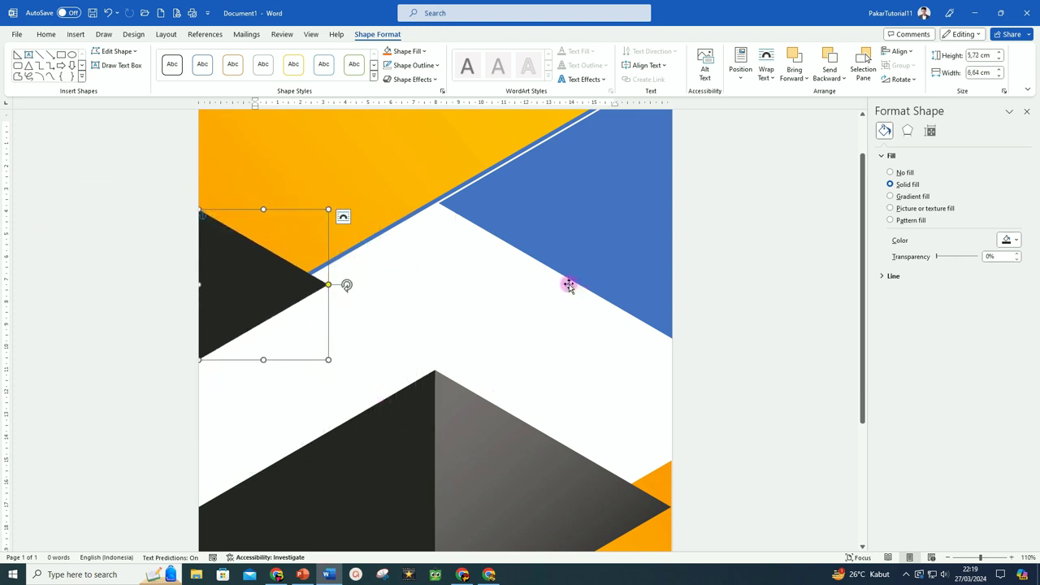
Delete the blue left-pointing triangle at the top right and view the whole page.
click(644, 249)
key(Delete)
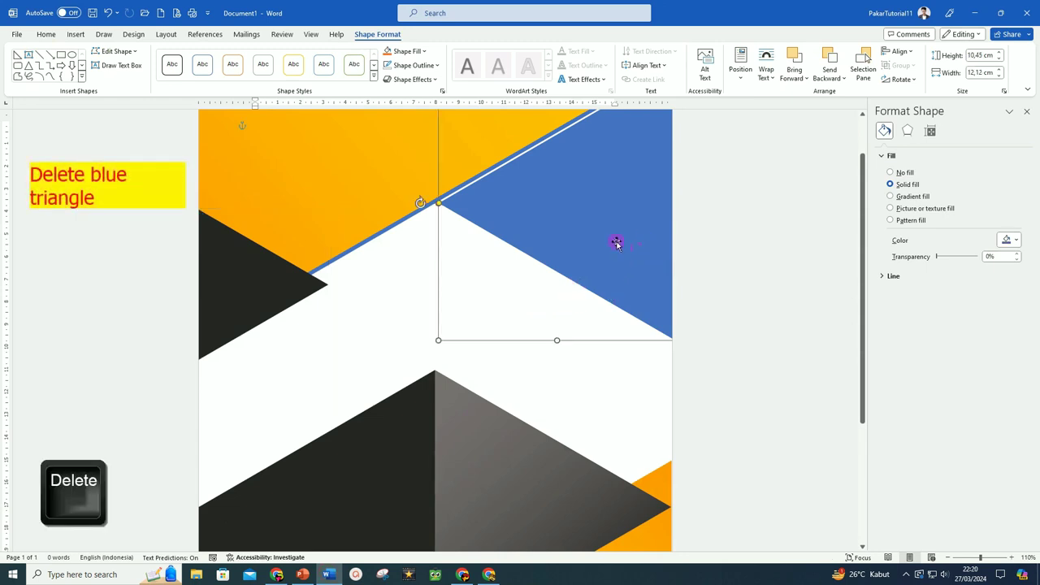
key(Delete)
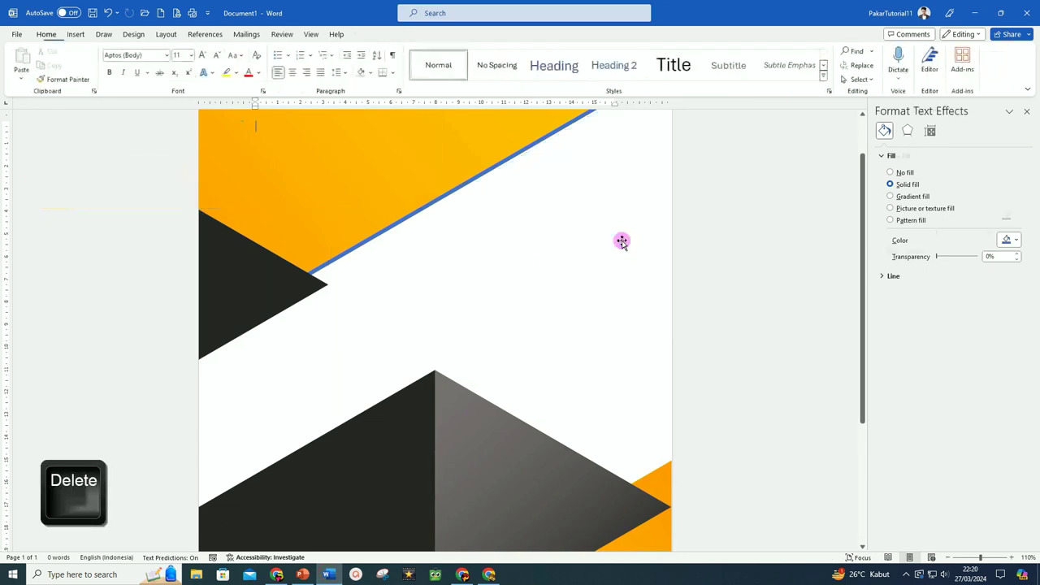
ctrl+scroll(606, 269, down, 3)
ctrl+scroll(605, 269, down, 2)
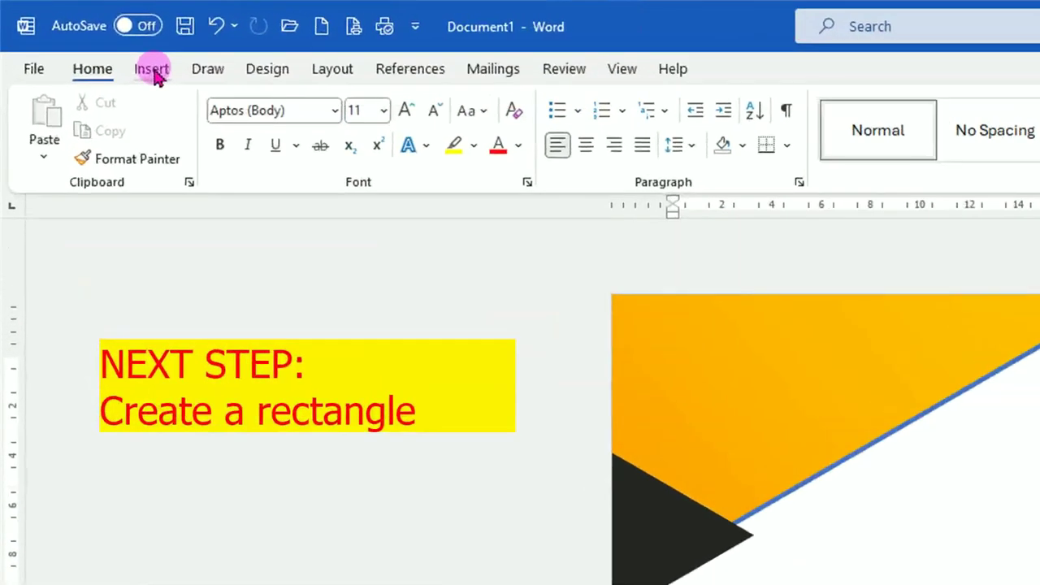
Draw a large rectangle from the page's top-left corner over the upper cover, with no outline.
click(75, 37)
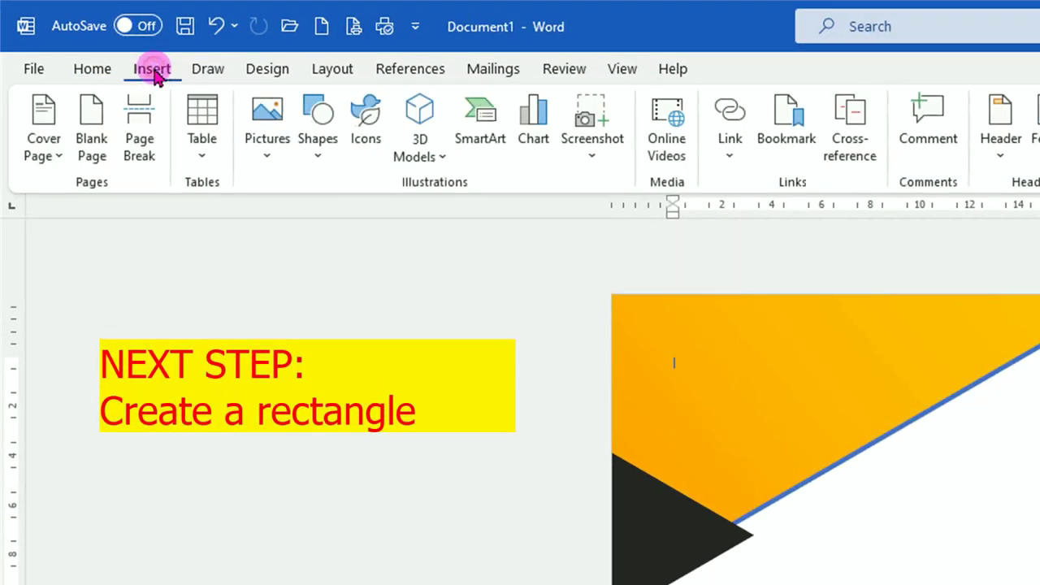
click(318, 160)
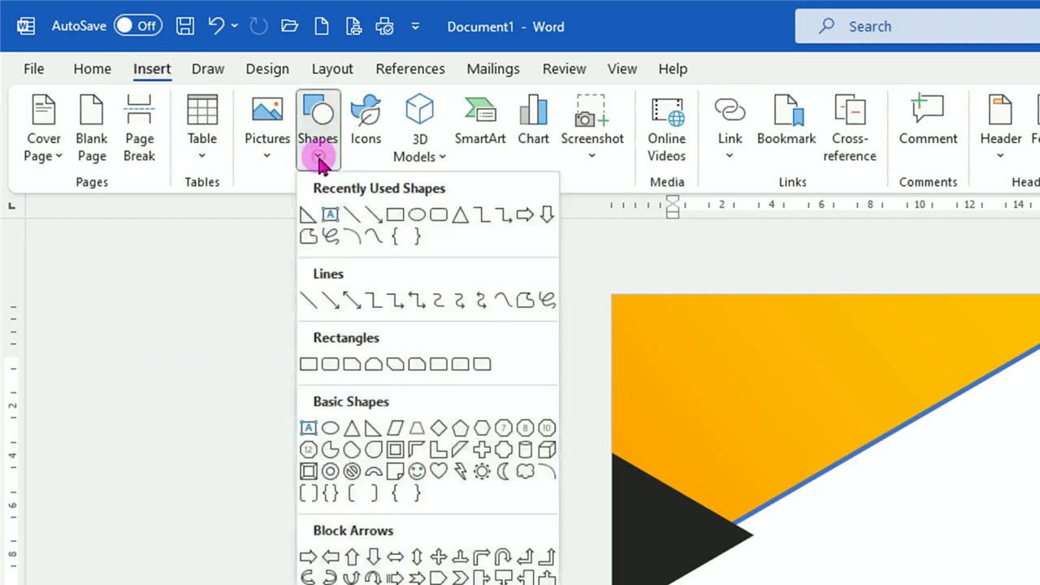
click(395, 217)
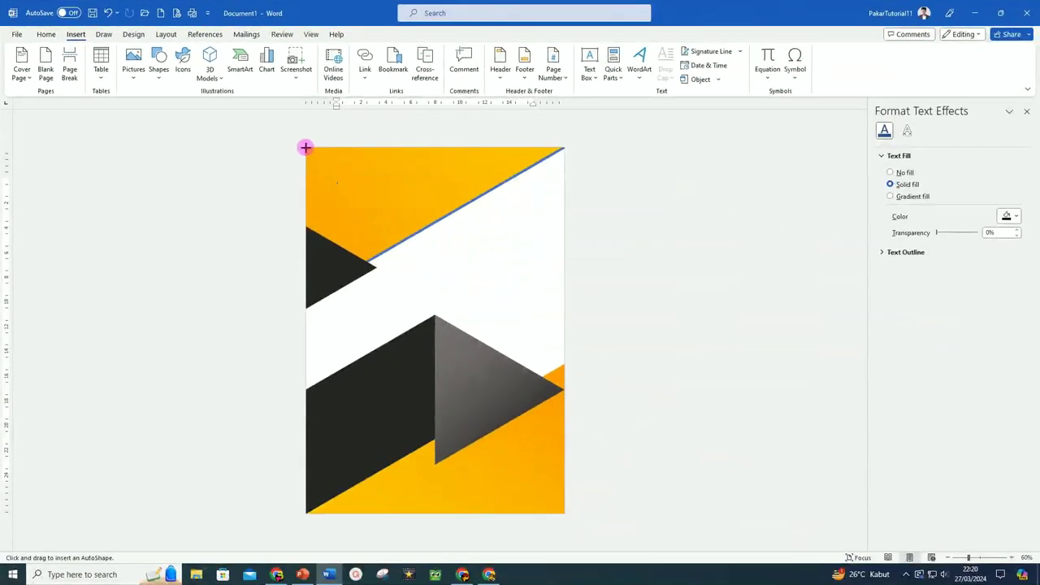
mouse_move(306, 147)
mouse_down()
mouse_move(476, 358)
mouse_move(564, 382)
mouse_up()
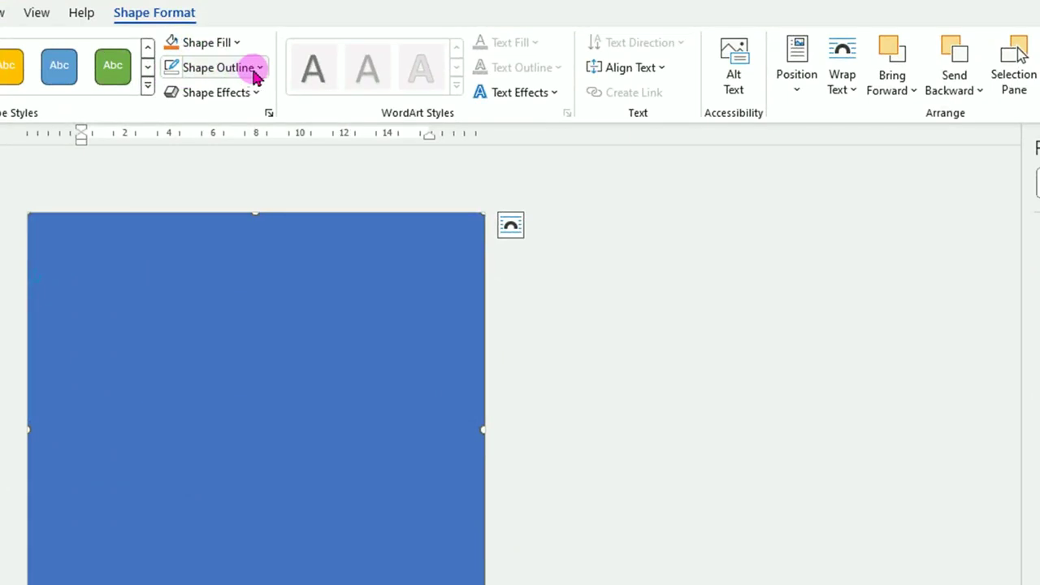
click(259, 69)
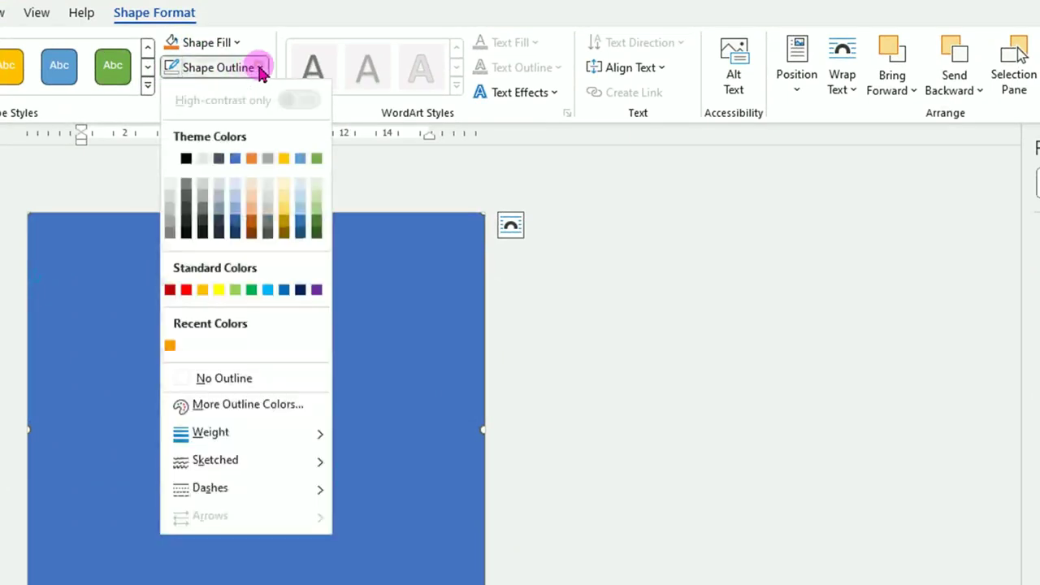
click(246, 385)
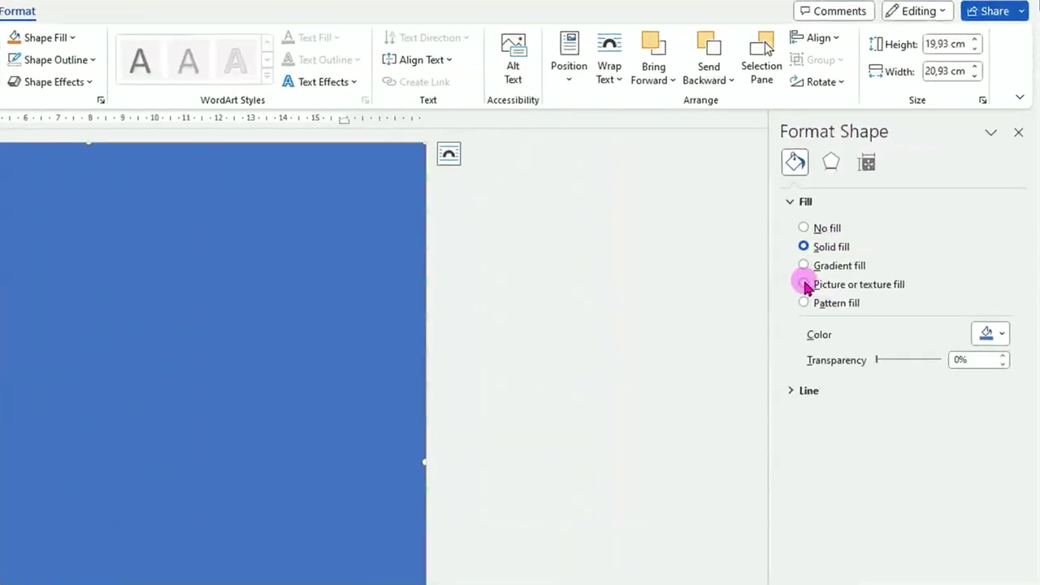
Fill the rectangle with the 'keyboard robot' picture and set its right offset to -5%.
click(804, 284)
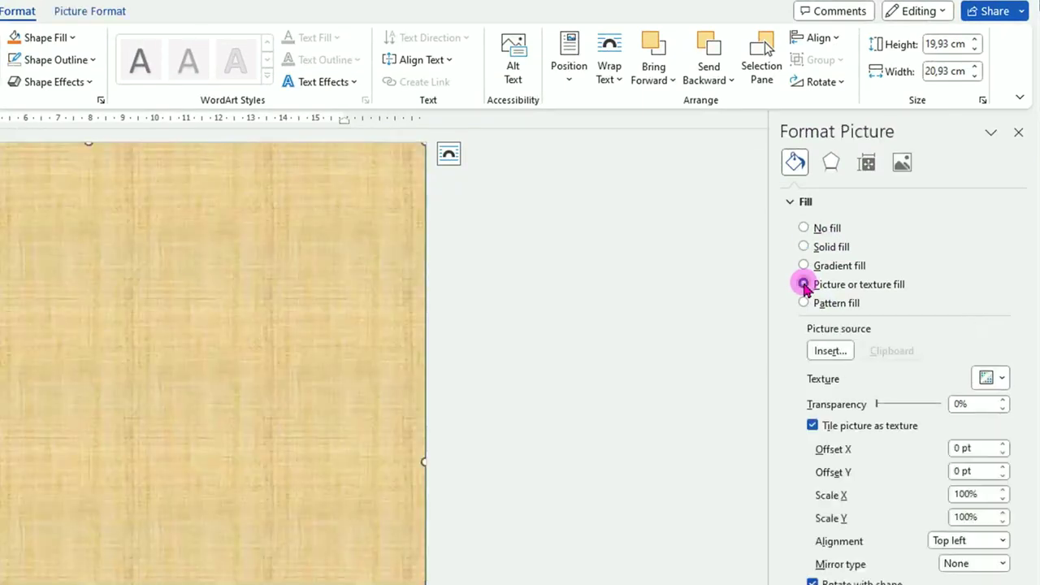
click(830, 351)
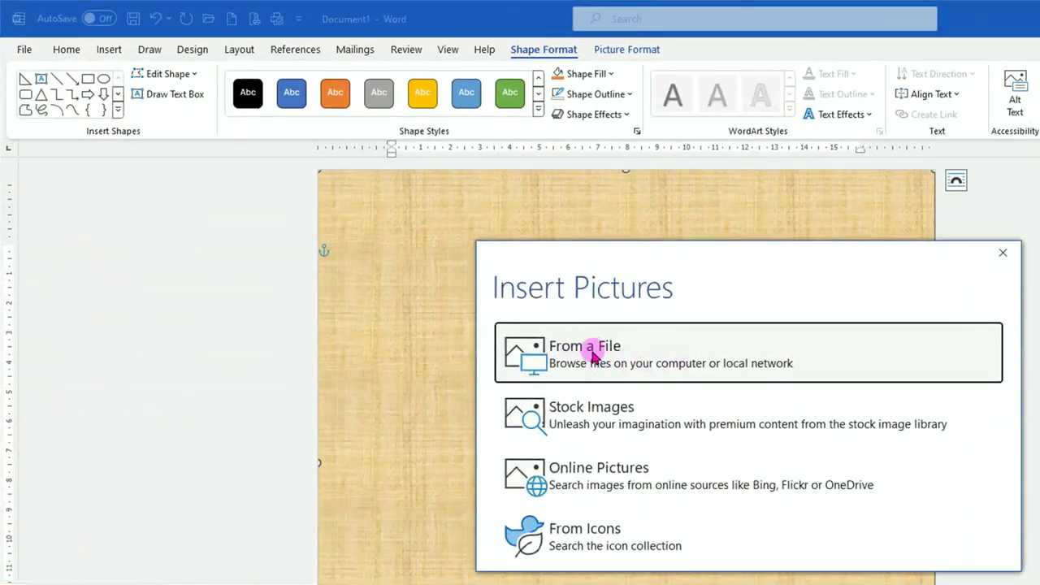
click(592, 351)
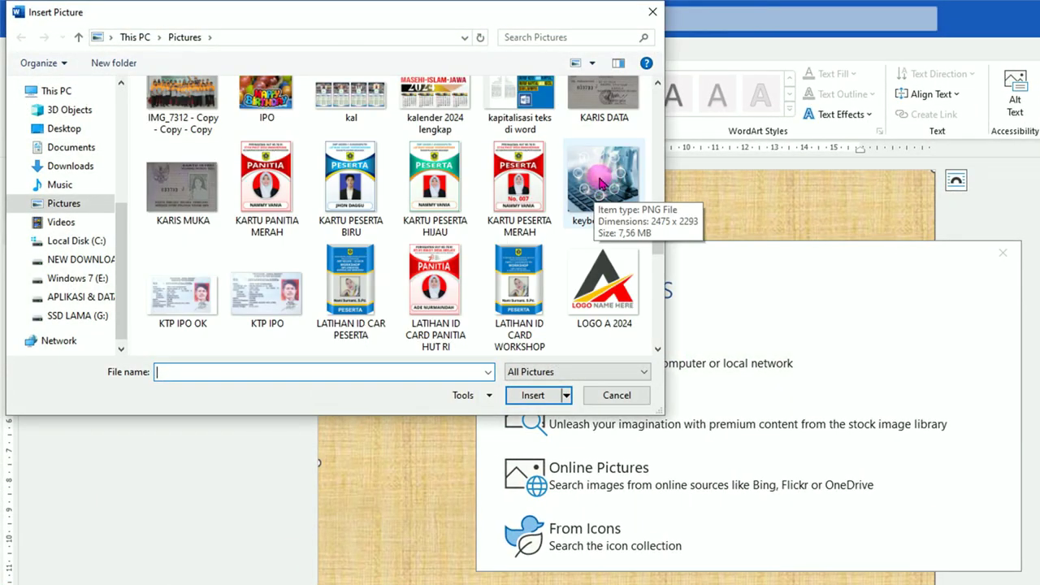
click(602, 184)
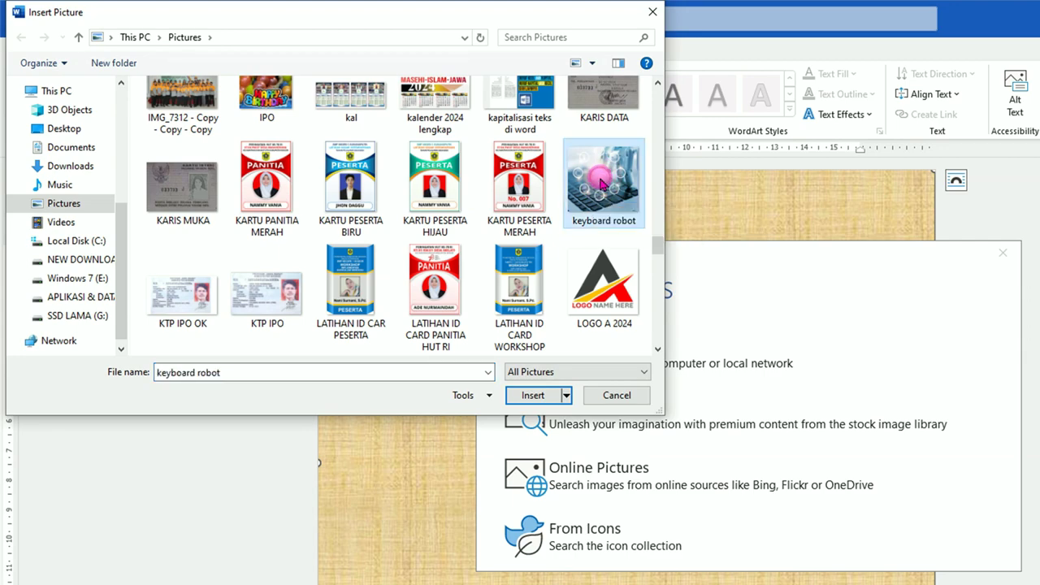
click(533, 396)
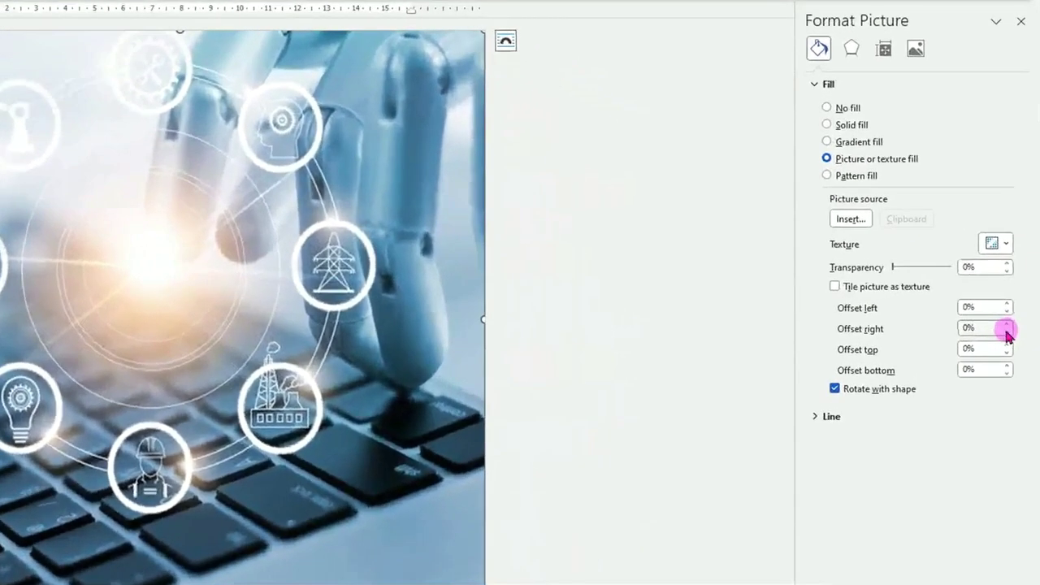
click(1014, 331)
click(1015, 331)
click(1008, 332)
click(1007, 332)
click(1008, 333)
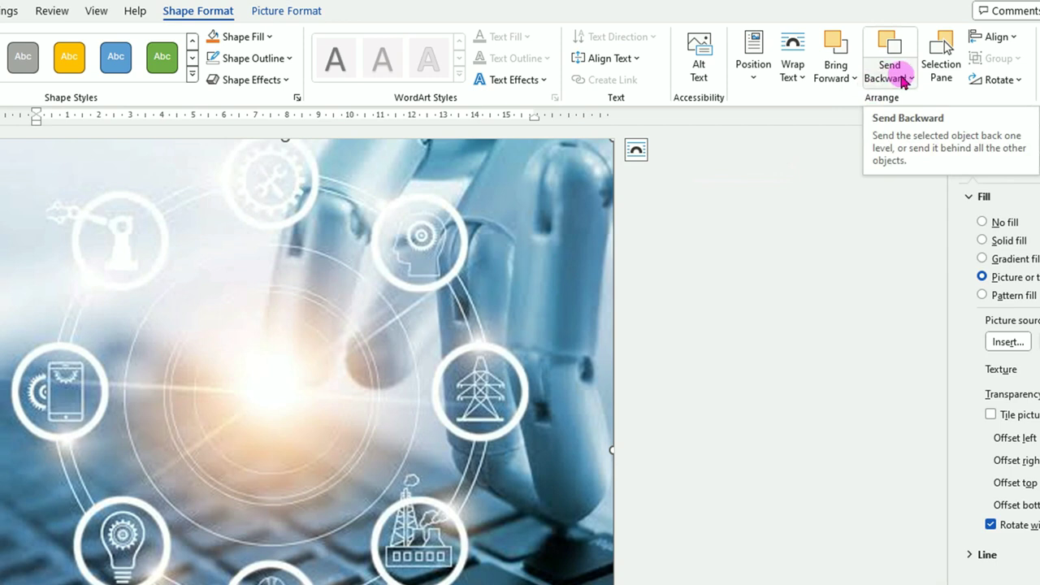
Send the robot photo rectangle to the back, behind the triangle shapes.
click(914, 79)
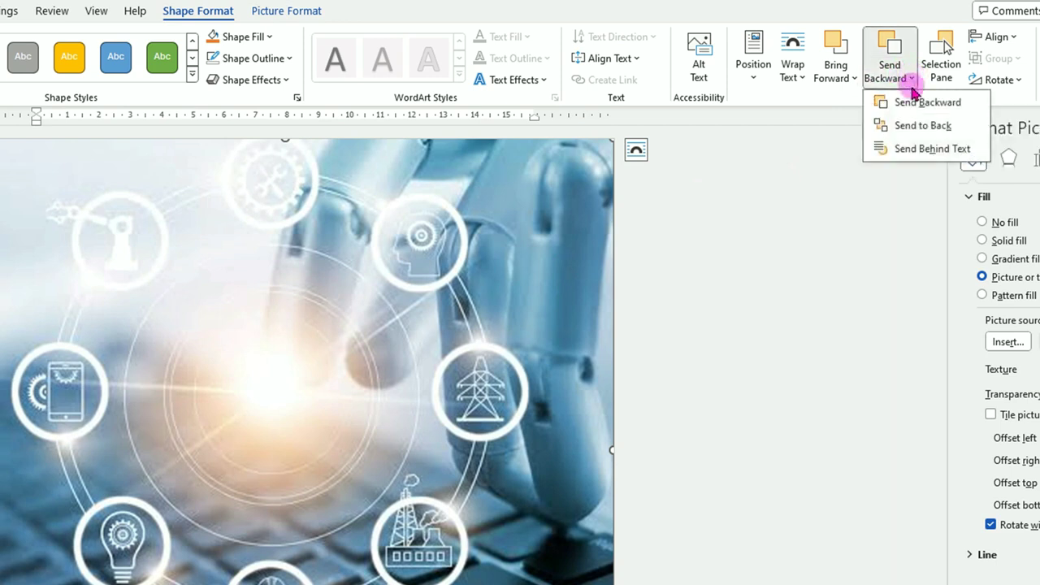
click(923, 126)
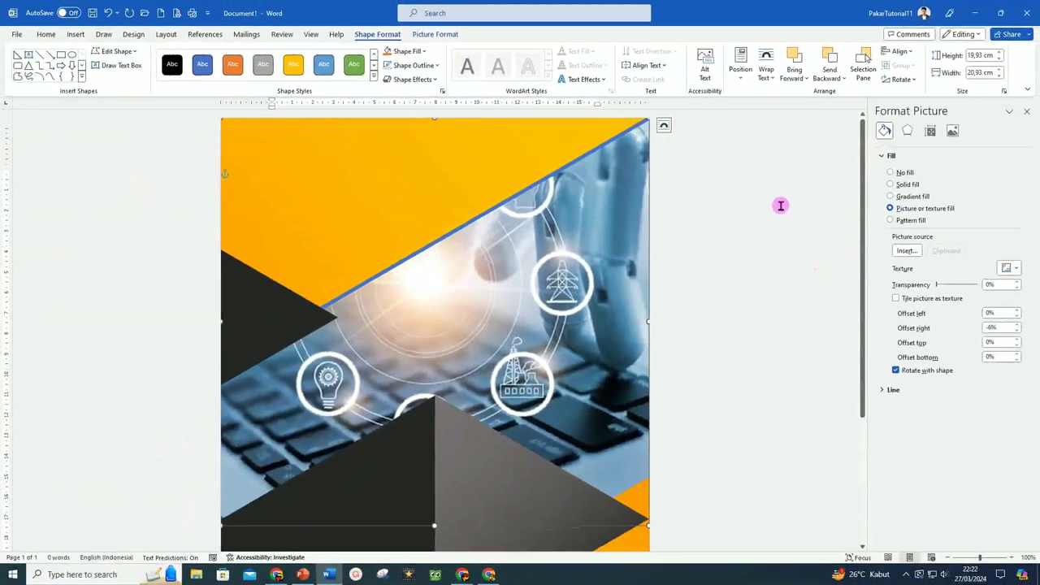
click(462, 231)
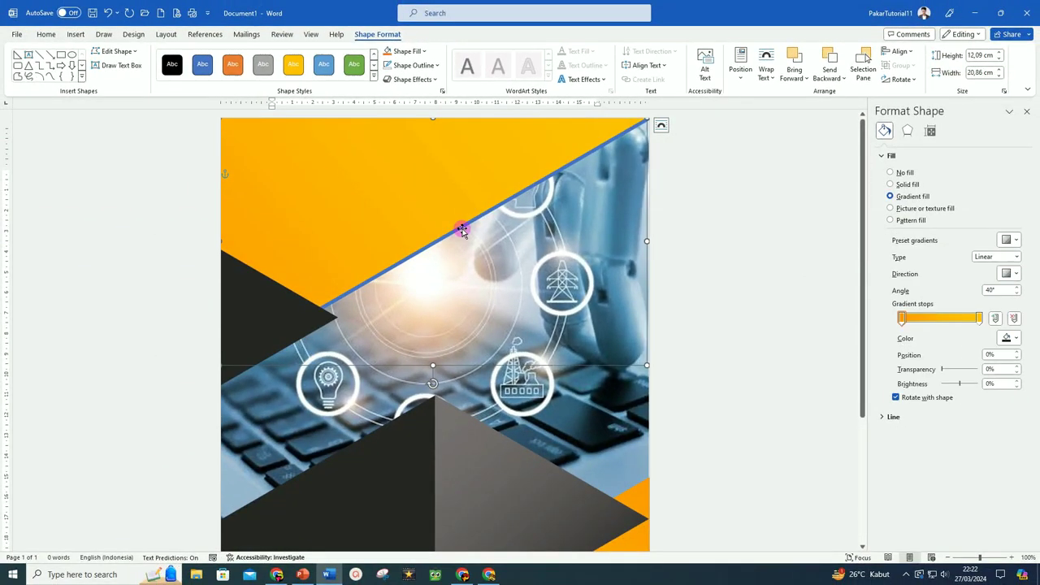
Fill the blue diagonal strip with the white theme colour.
click(542, 245)
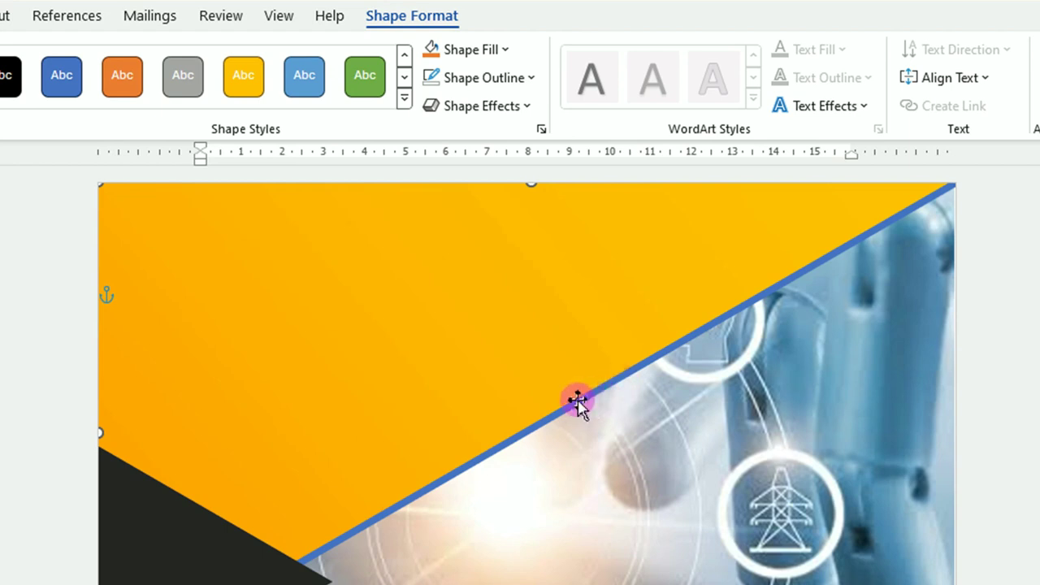
click(505, 49)
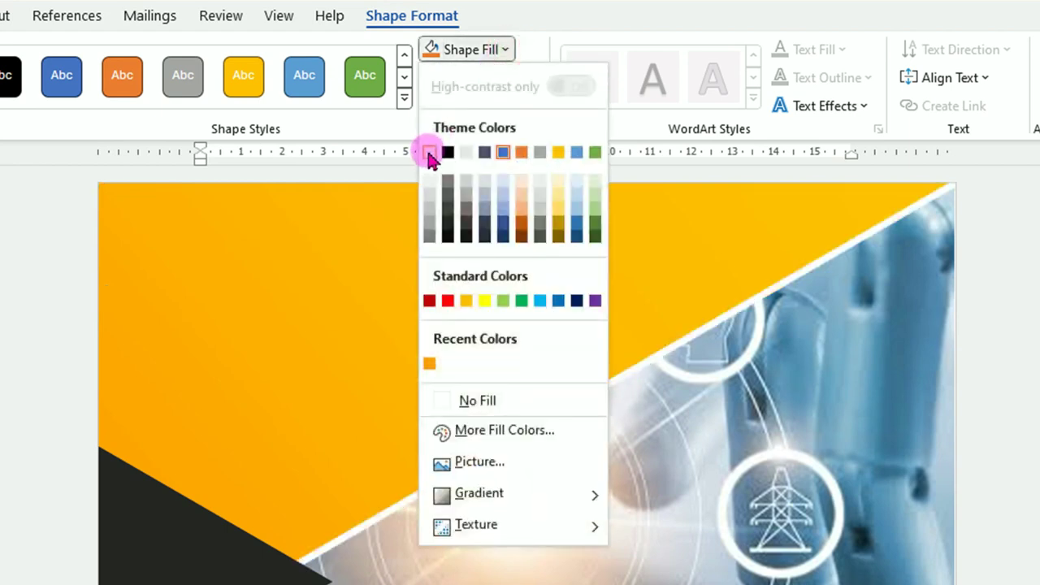
click(429, 152)
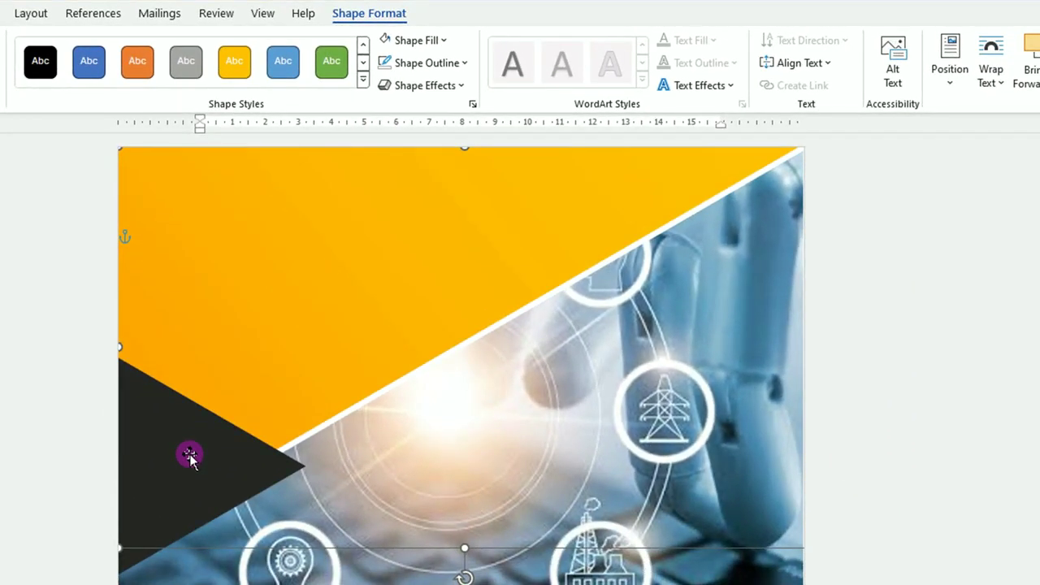
Fill the dark triangle on the cover's left edge with white.
click(190, 456)
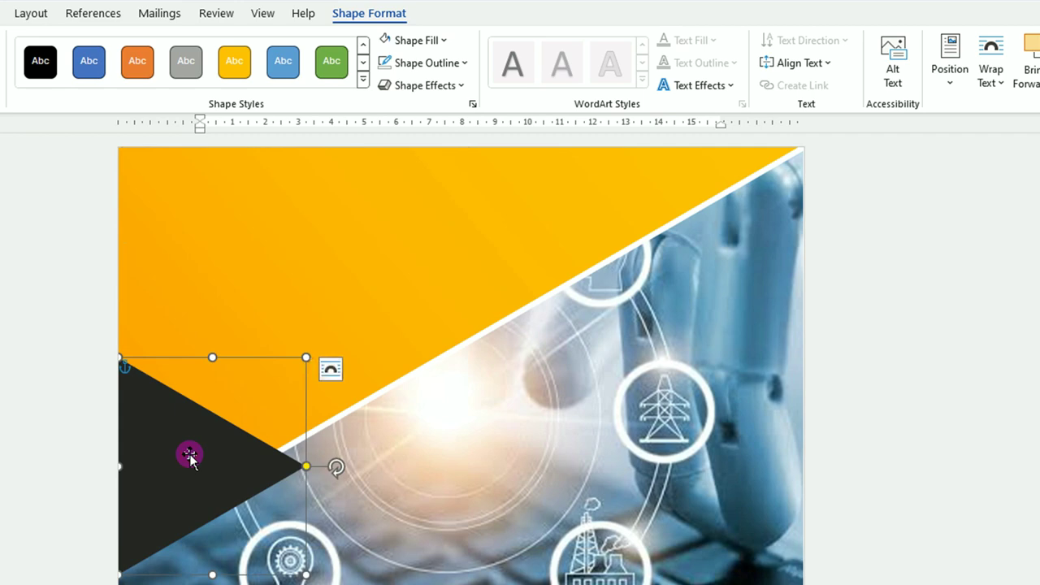
click(387, 48)
click(870, 464)
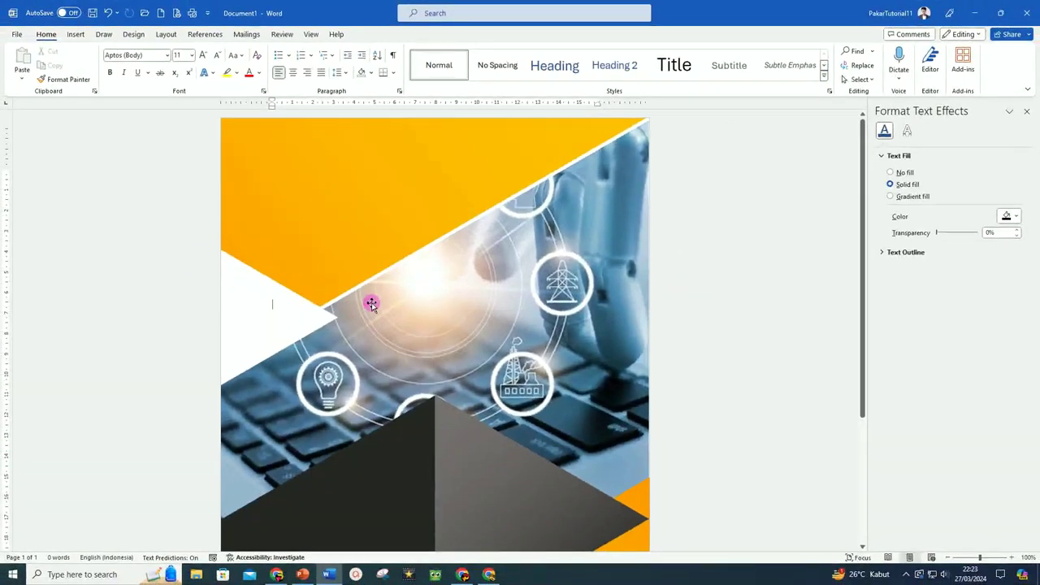
click(372, 304)
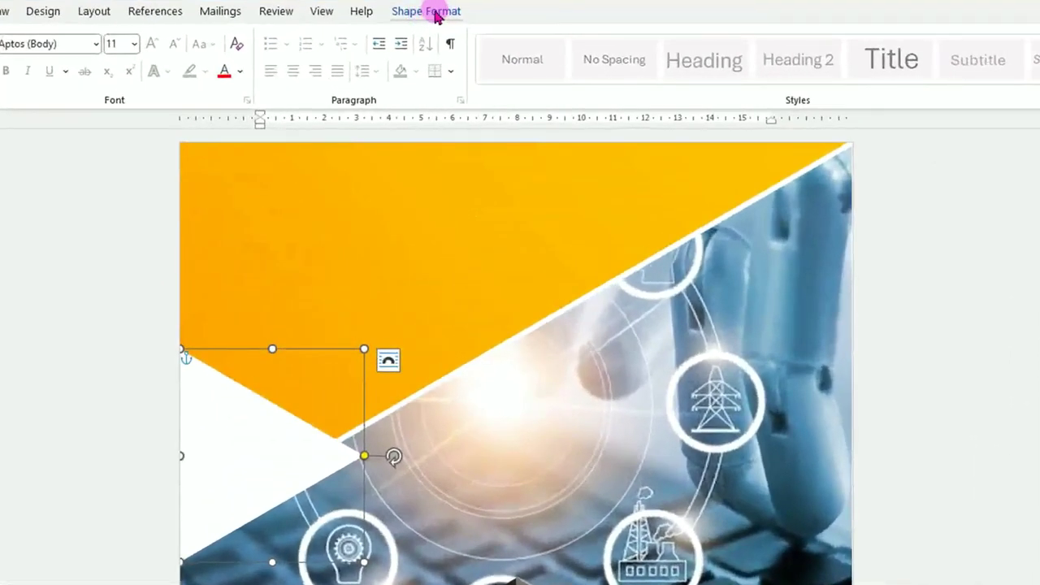
click(436, 14)
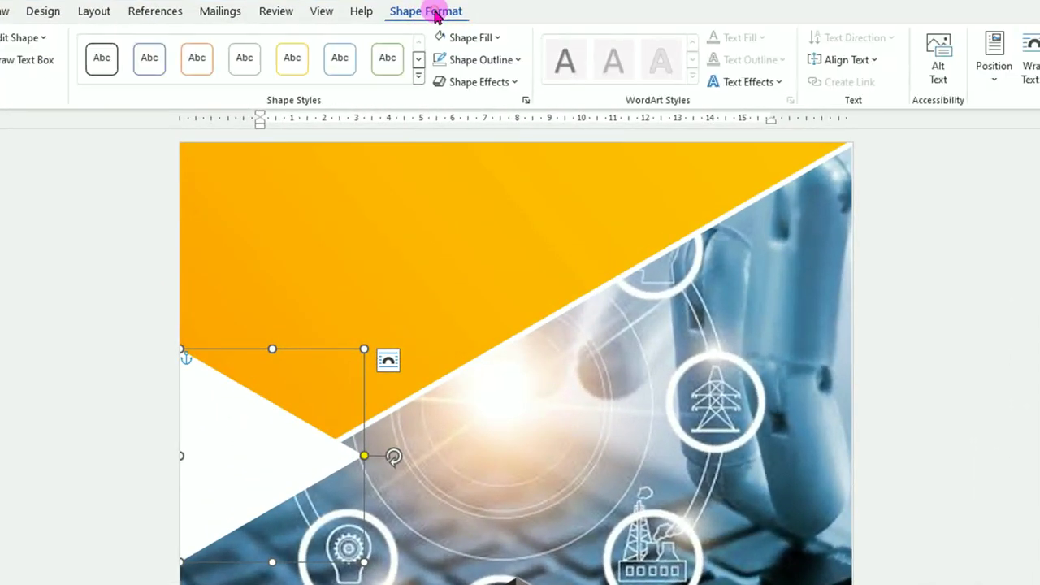
Give the white triangle and the orange top shape an Offset: Bottom outer shadow.
click(507, 84)
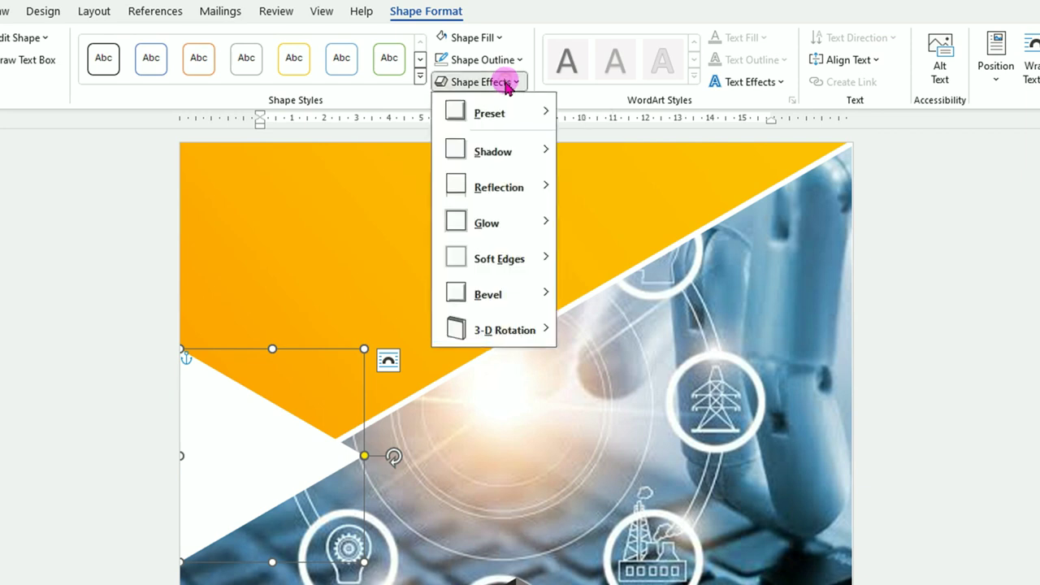
mouse_move(508, 153)
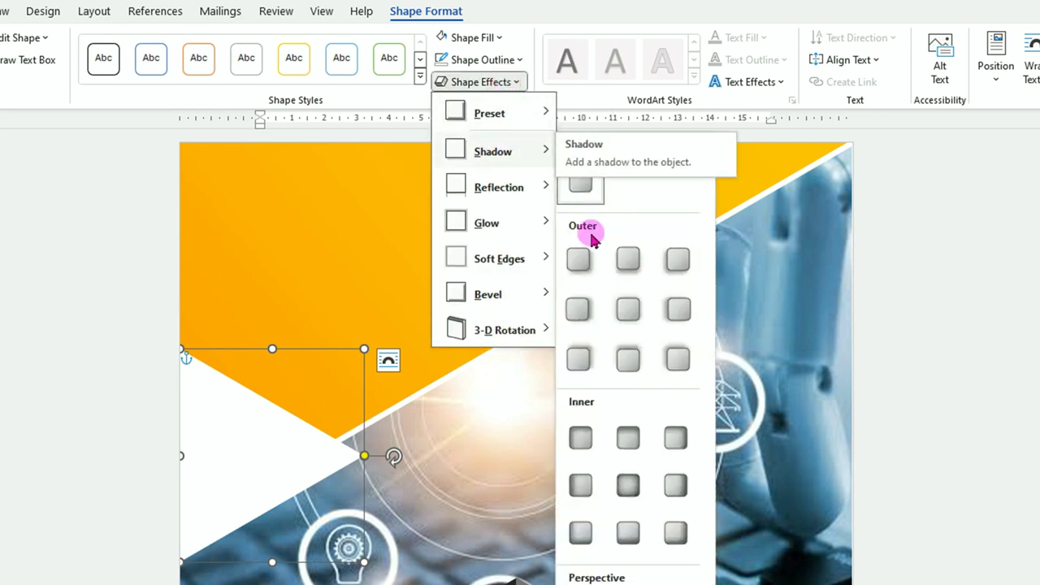
click(629, 262)
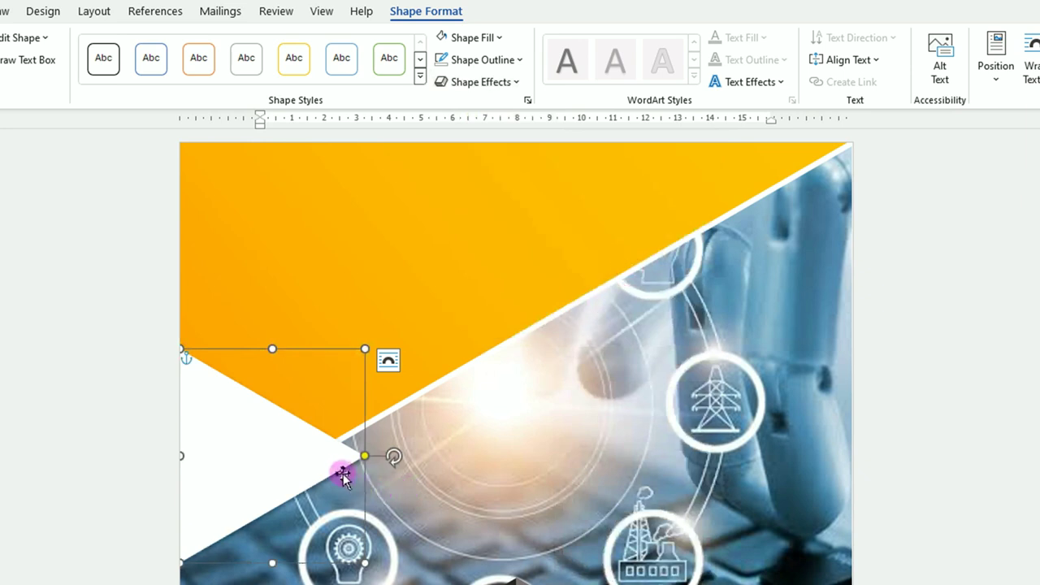
click(504, 349)
click(505, 349)
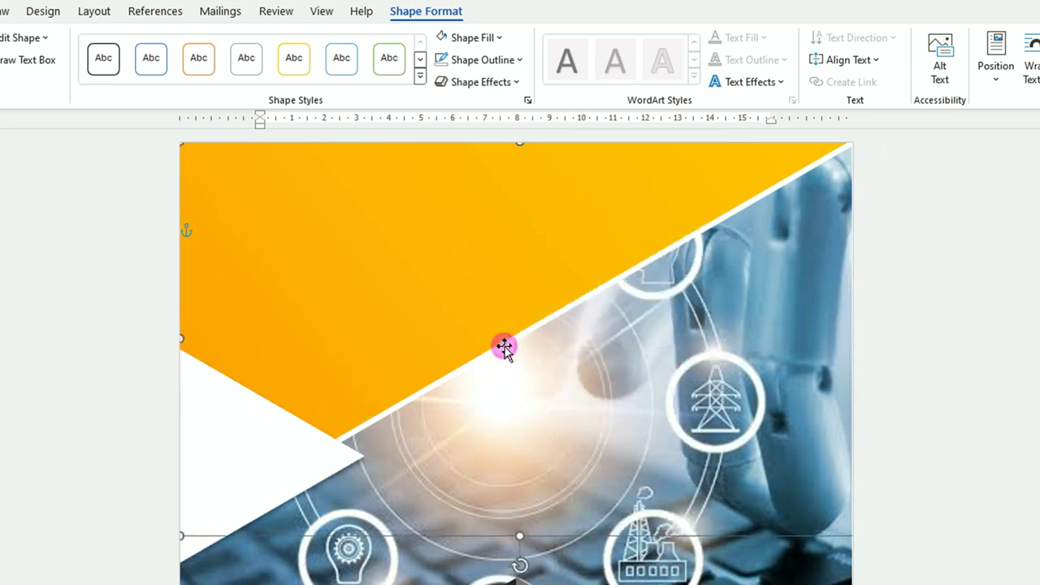
click(517, 82)
mouse_move(505, 148)
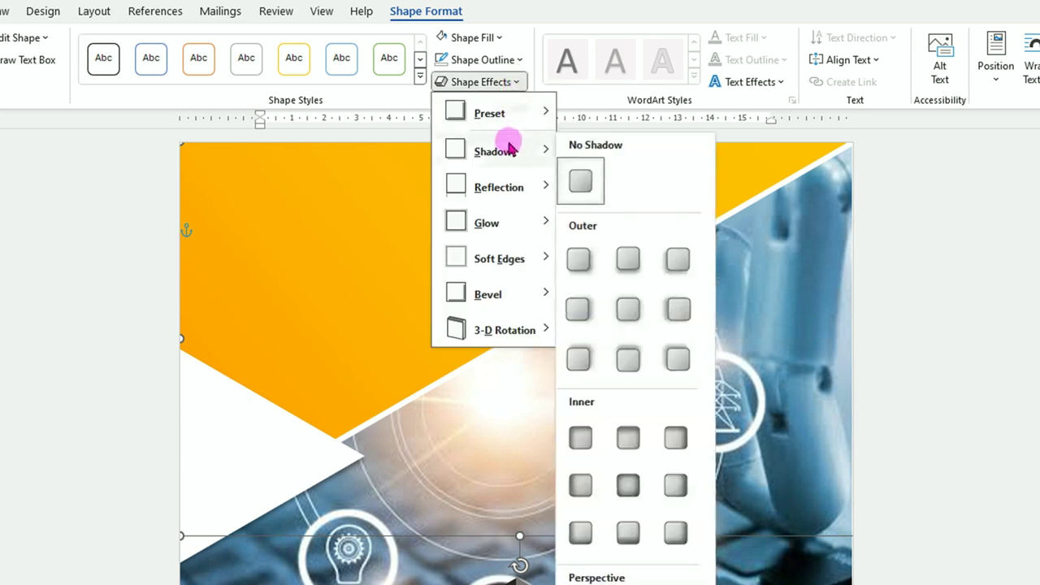
click(631, 261)
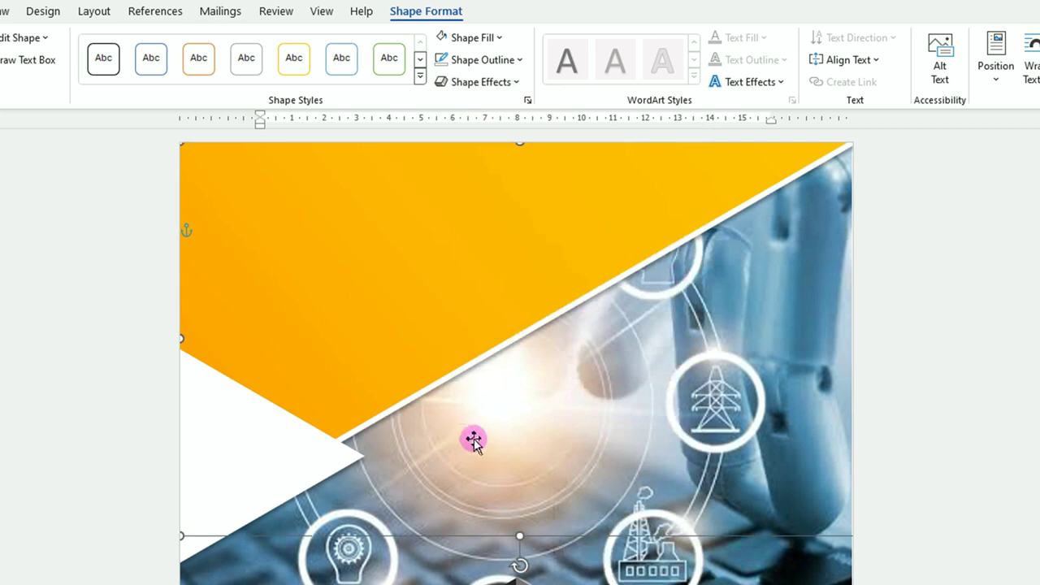
Give the grey triangle an Offset: Bottom Left outer shadow.
scroll(568, 464, down, 5)
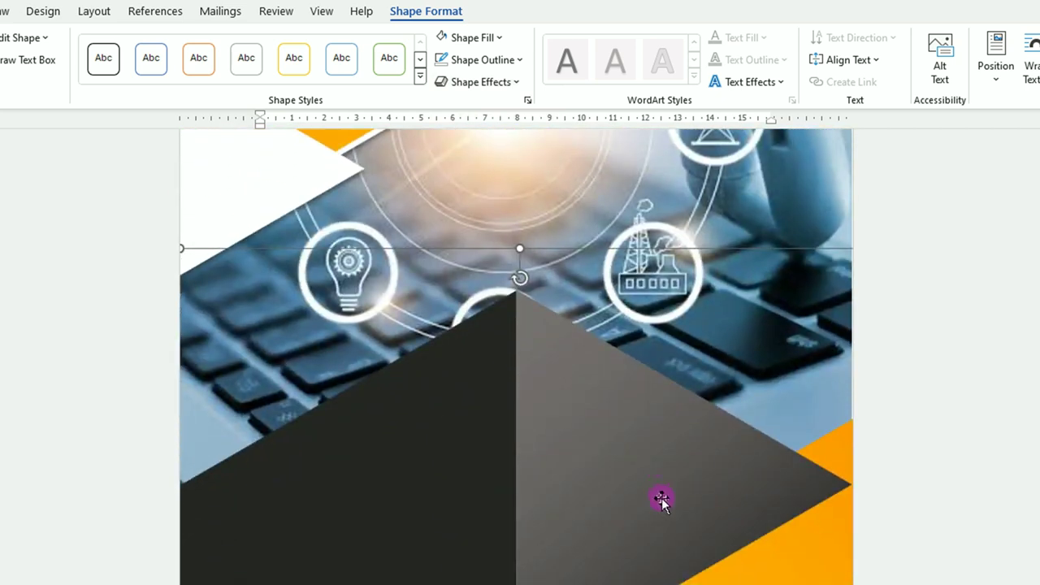
click(662, 499)
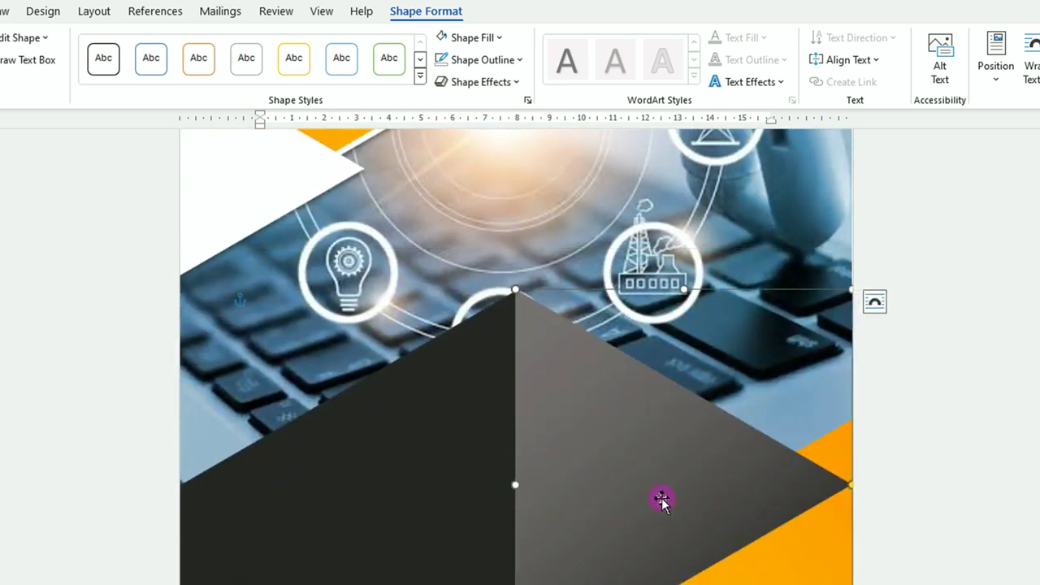
click(515, 81)
mouse_move(513, 152)
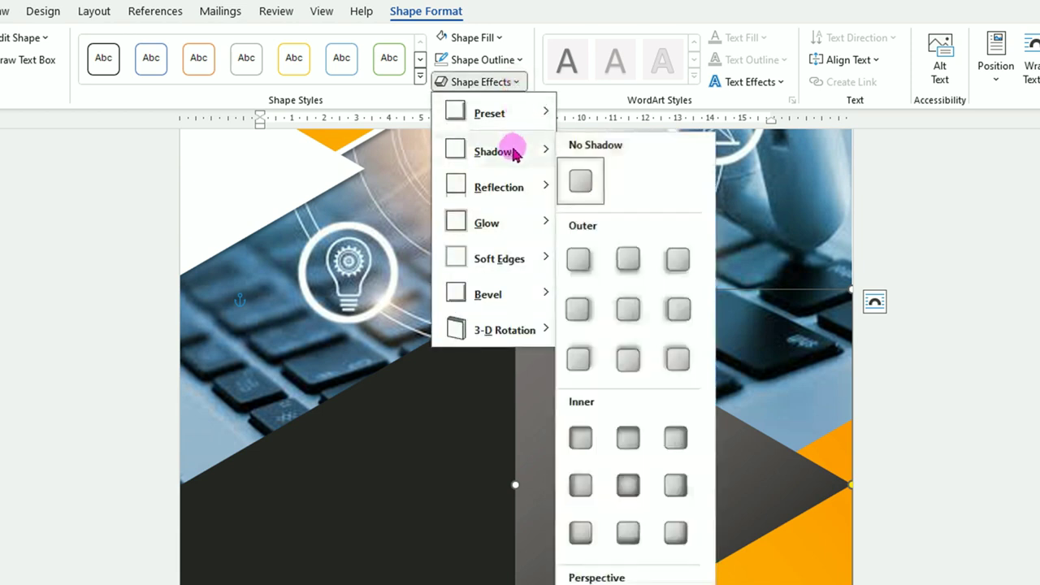
click(678, 262)
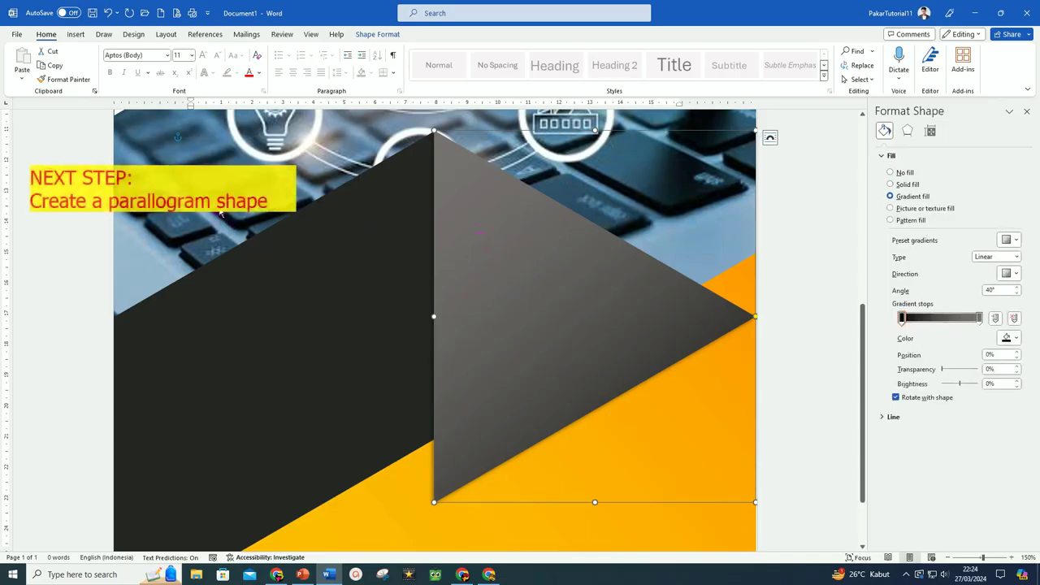
Draw a parallelogram over the grey triangle's right side.
click(258, 252)
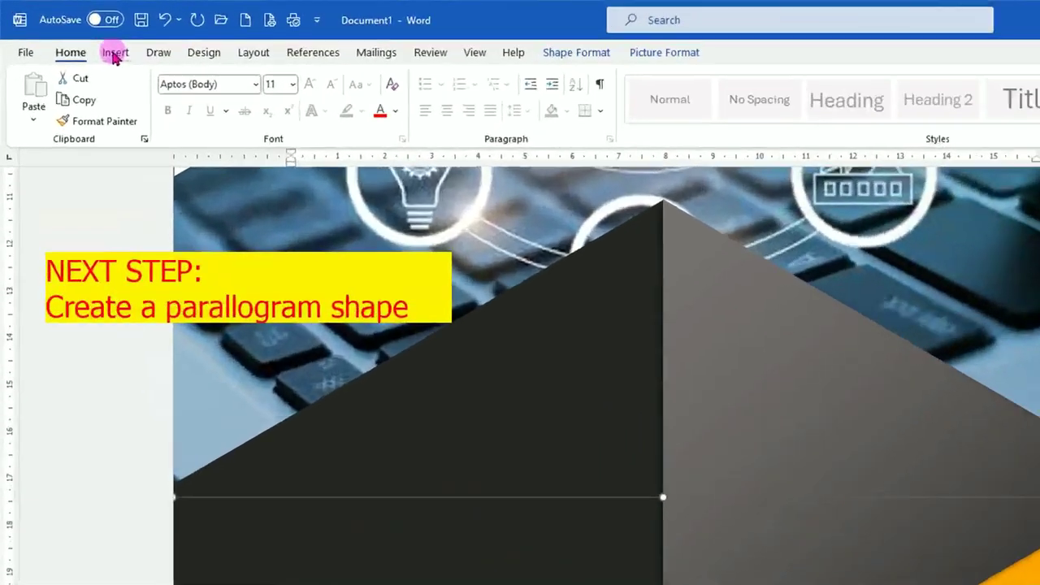
click(76, 34)
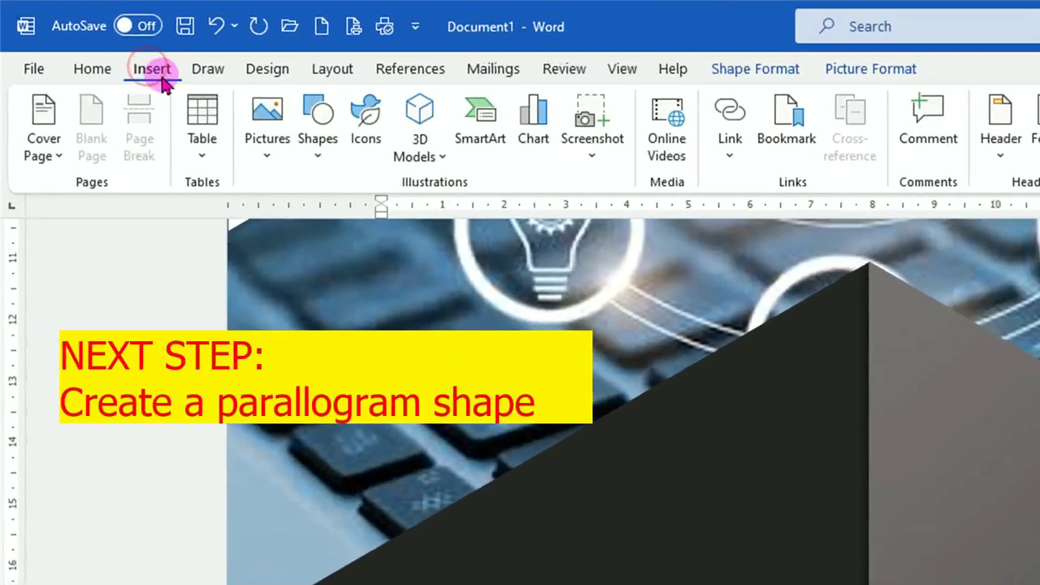
click(317, 158)
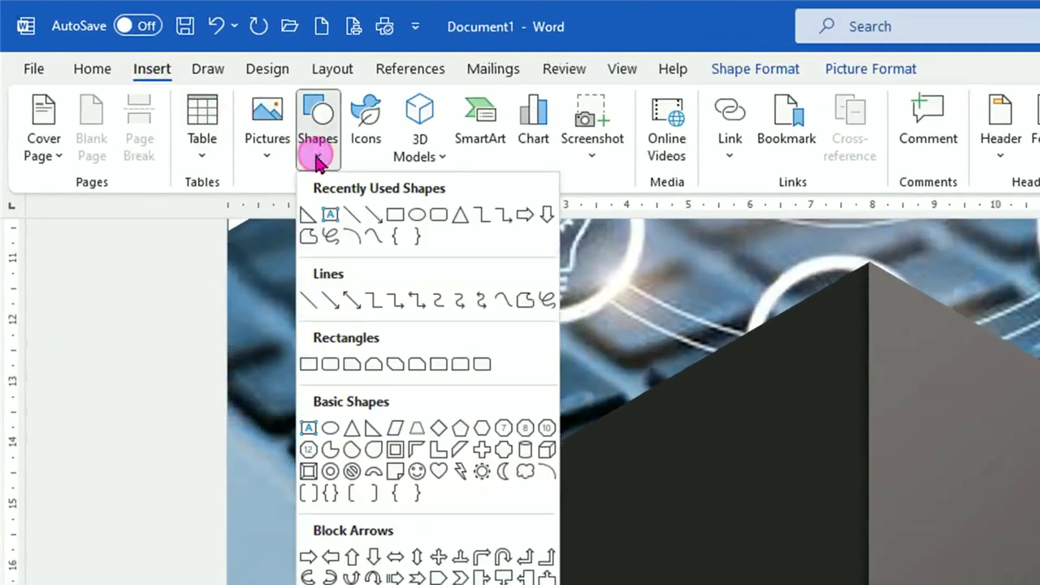
click(395, 431)
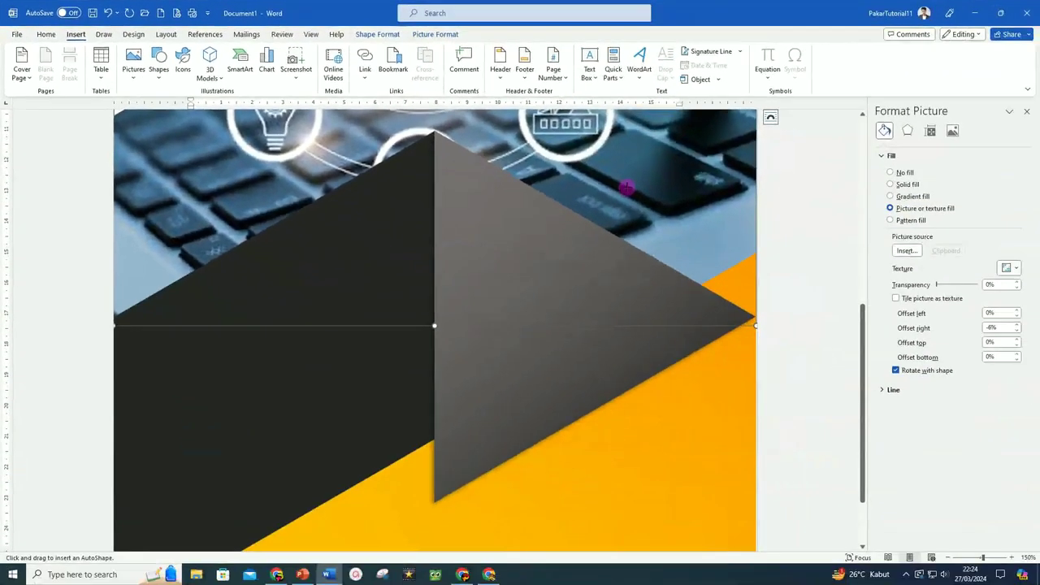
drag(770, 231, 897, 402)
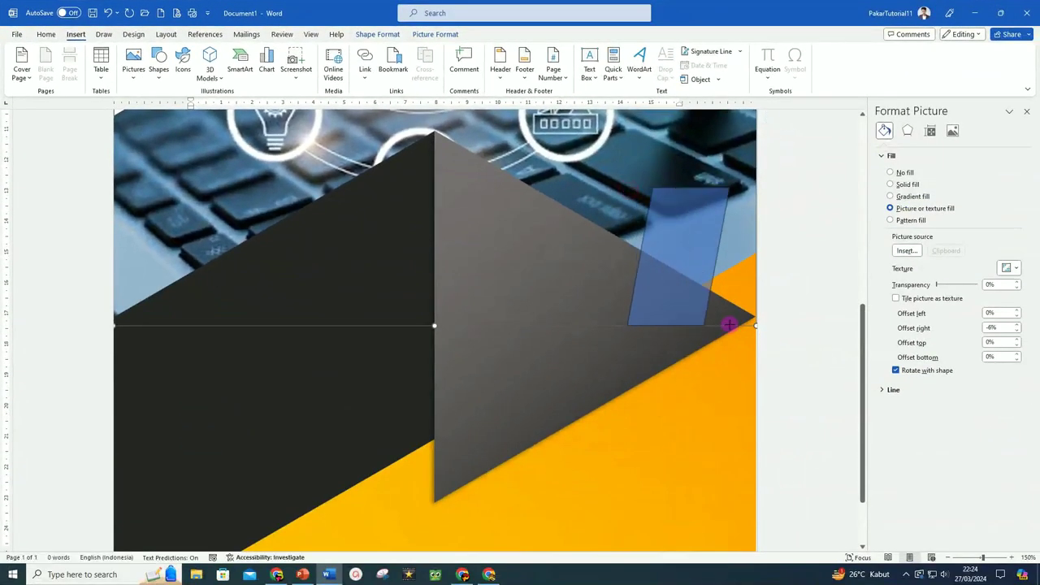
Rotate the parallelogram right 90°, flip it vertically, and move it onto the grey triangle.
click(898, 78)
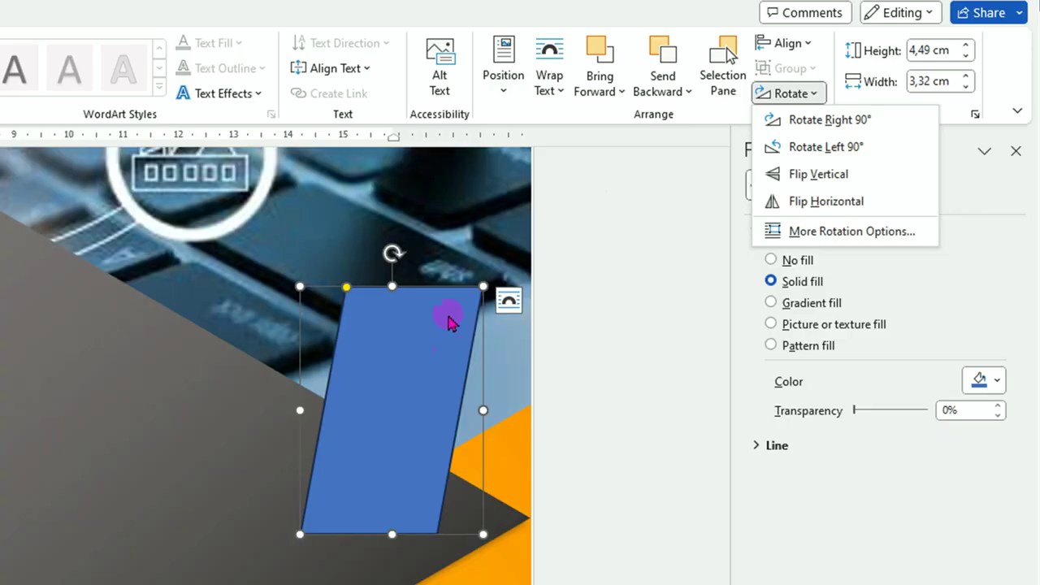
click(804, 122)
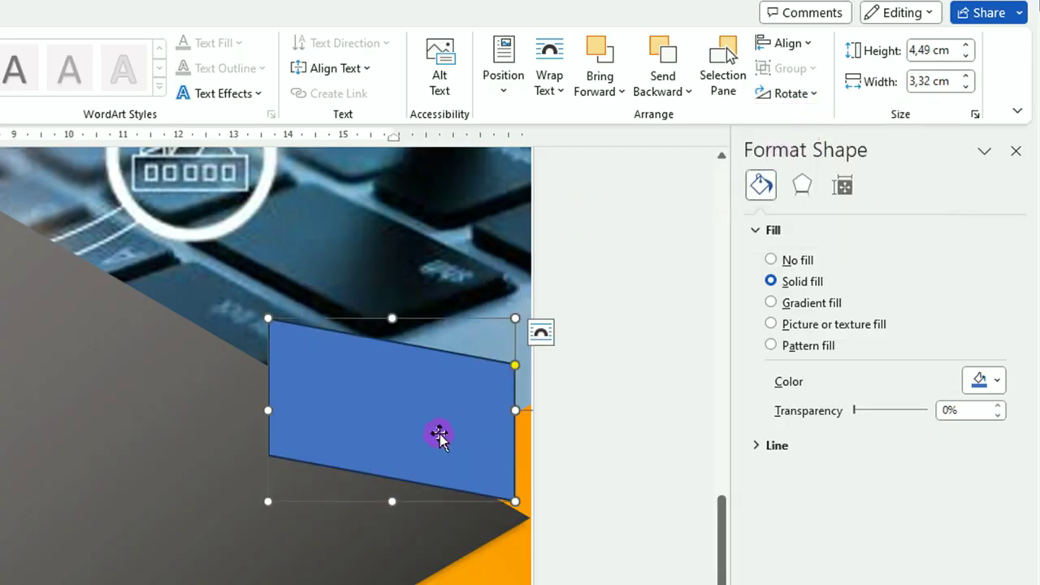
click(785, 95)
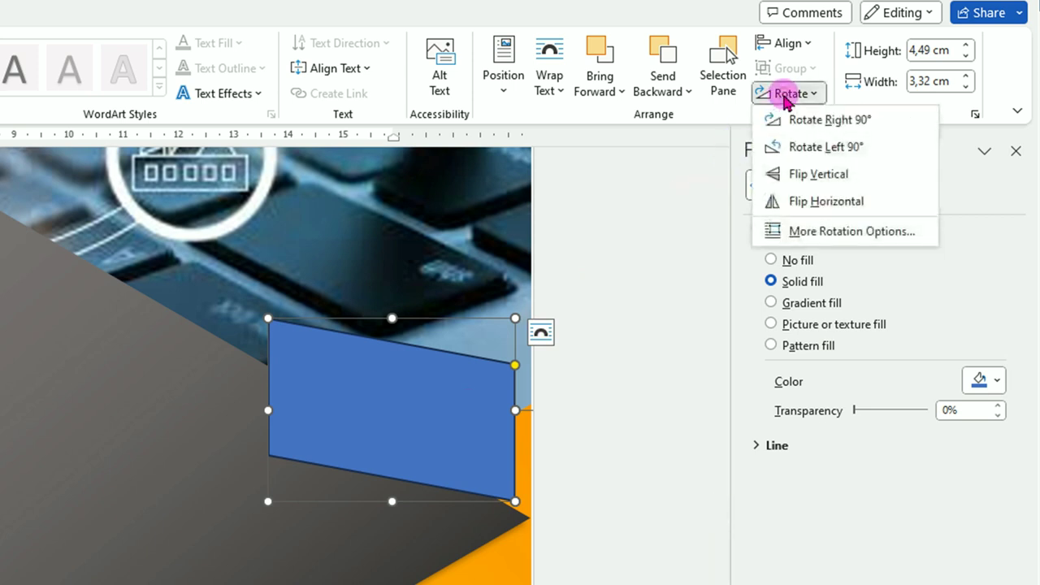
click(802, 178)
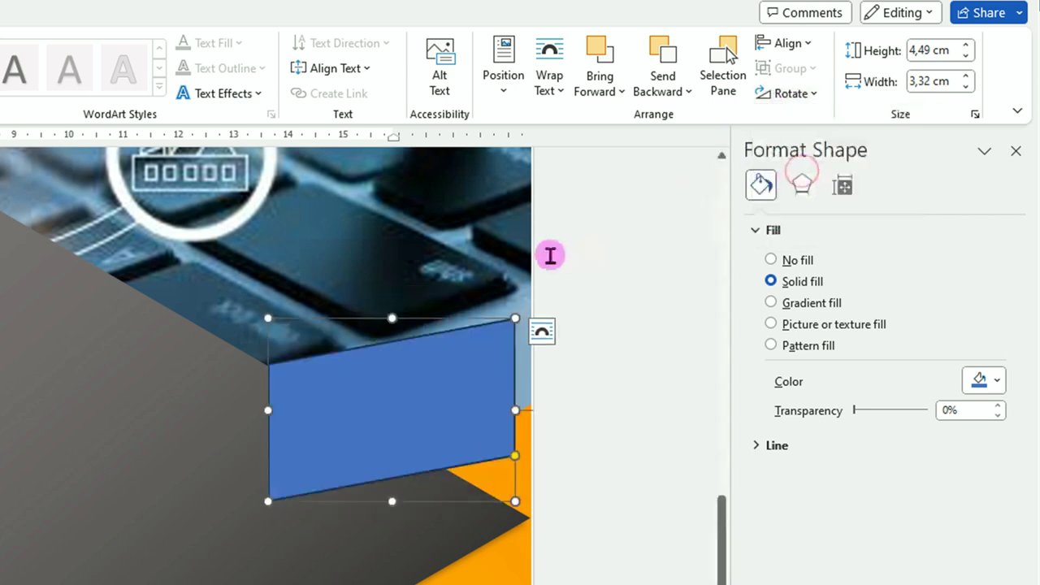
drag(418, 425, 264, 423)
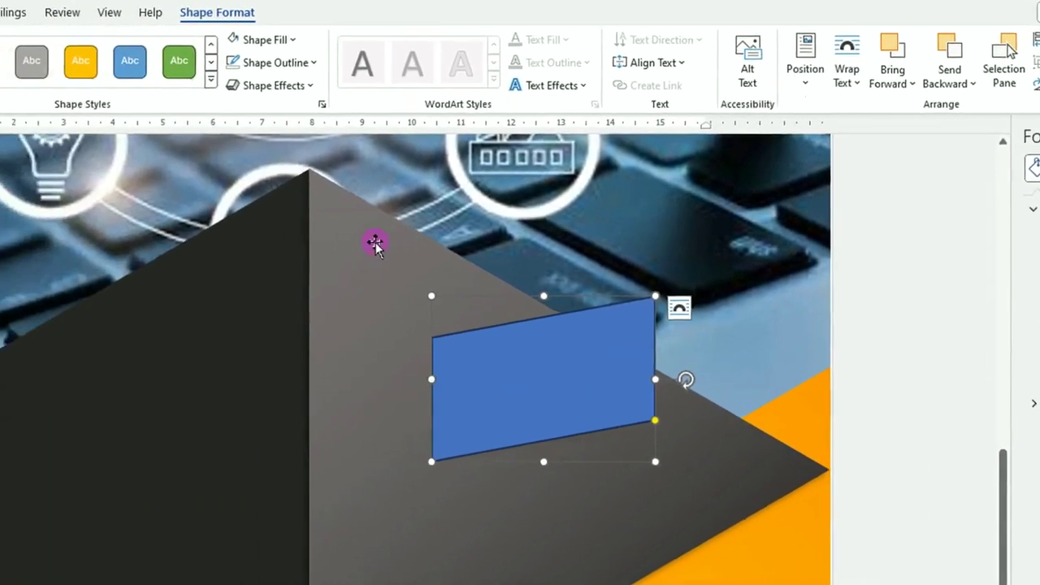
Remove the parallelogram's outline and fill it with white.
click(337, 63)
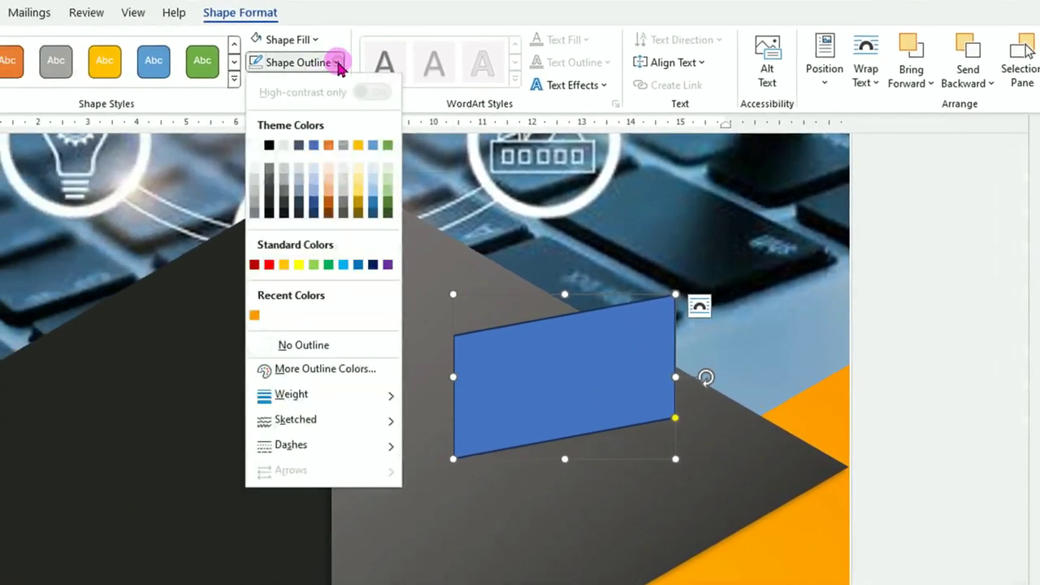
click(302, 345)
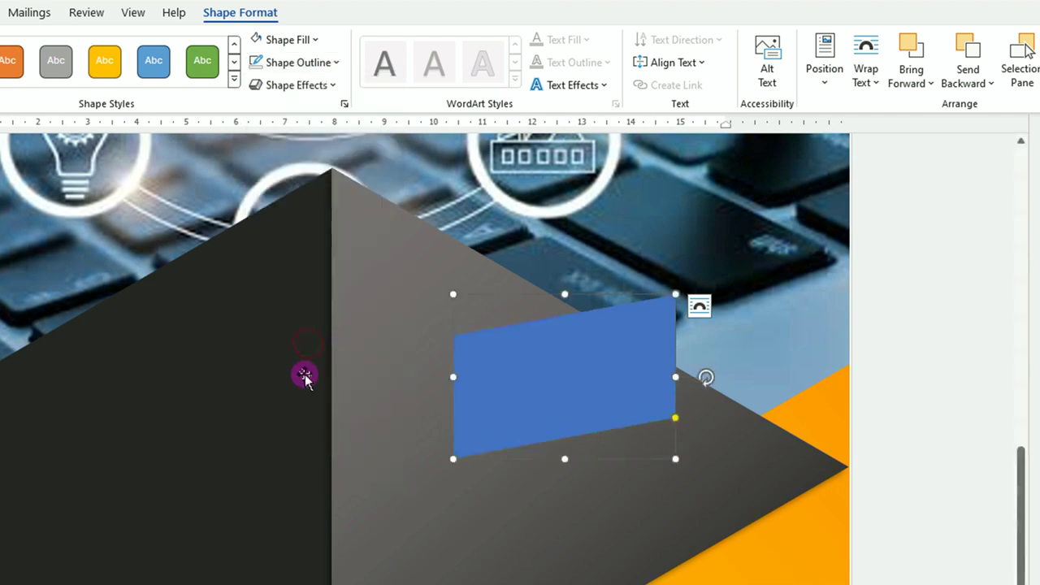
click(254, 43)
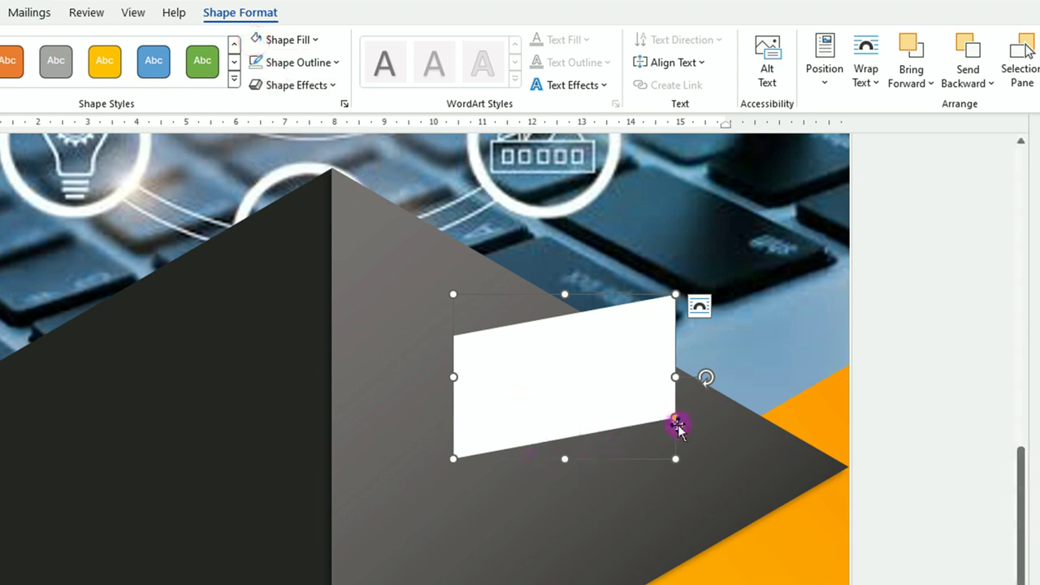
Steepen the stripe's slant, stretch it to the page's right edge, and align it along the triangle.
drag(675, 420, 677, 361)
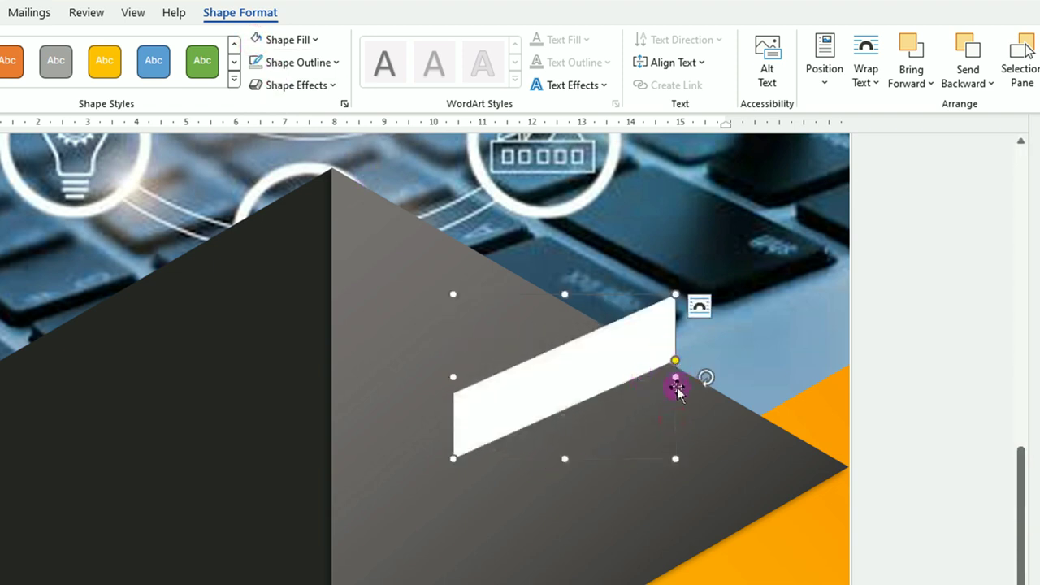
drag(676, 378, 843, 369)
drag(668, 460, 668, 540)
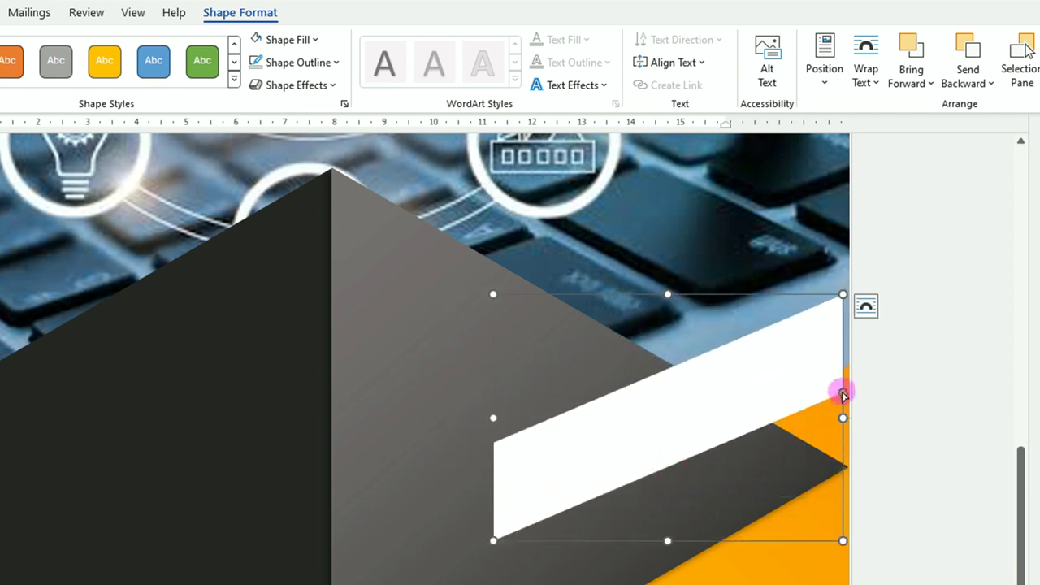
click(838, 348)
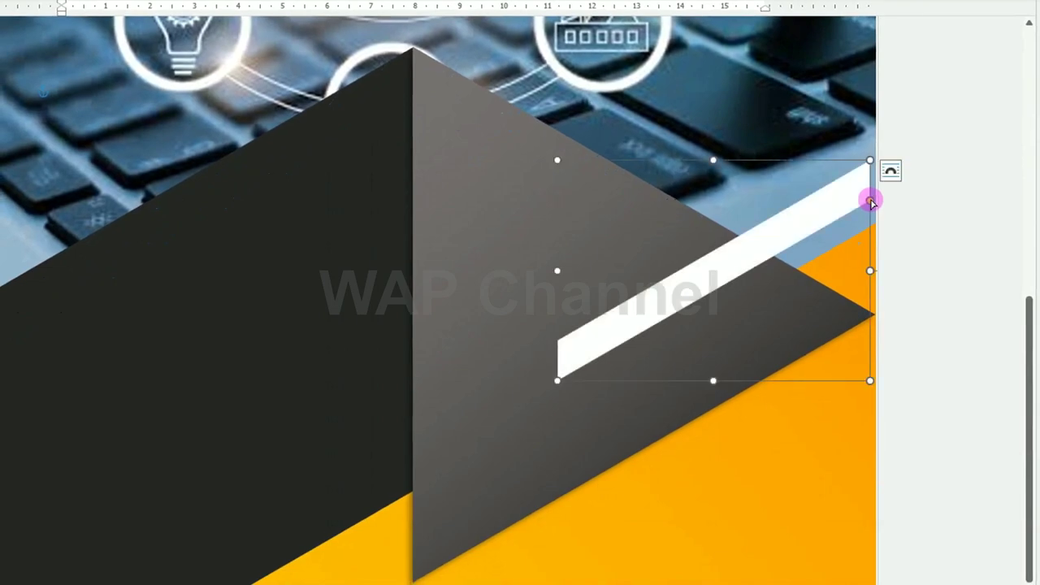
drag(772, 244, 754, 366)
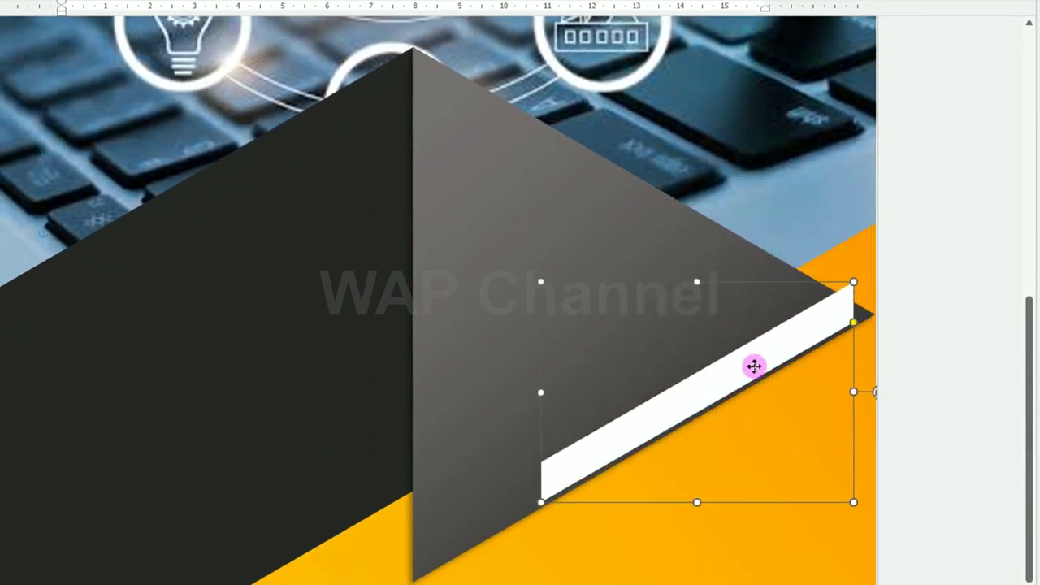
drag(754, 367, 715, 260)
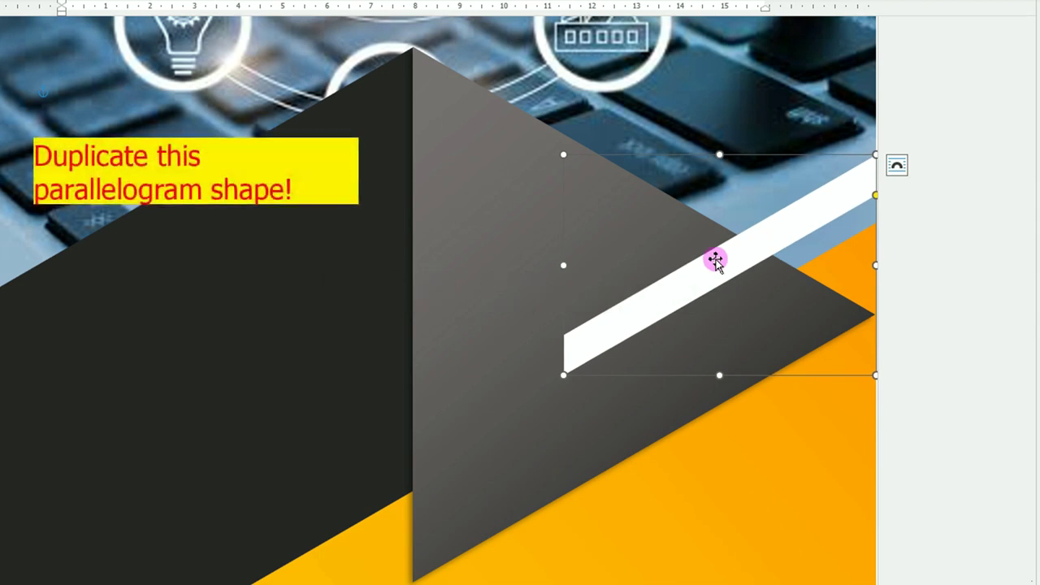
Duplicate the white stripe with Ctrl+D and place the copy just above the original.
key(ctrl+d)
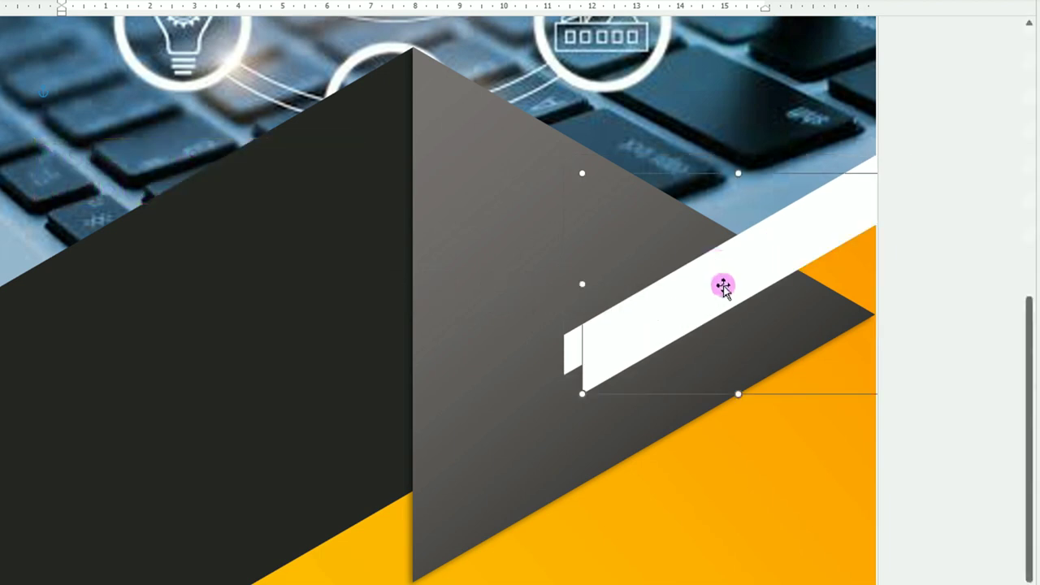
drag(726, 285, 713, 216)
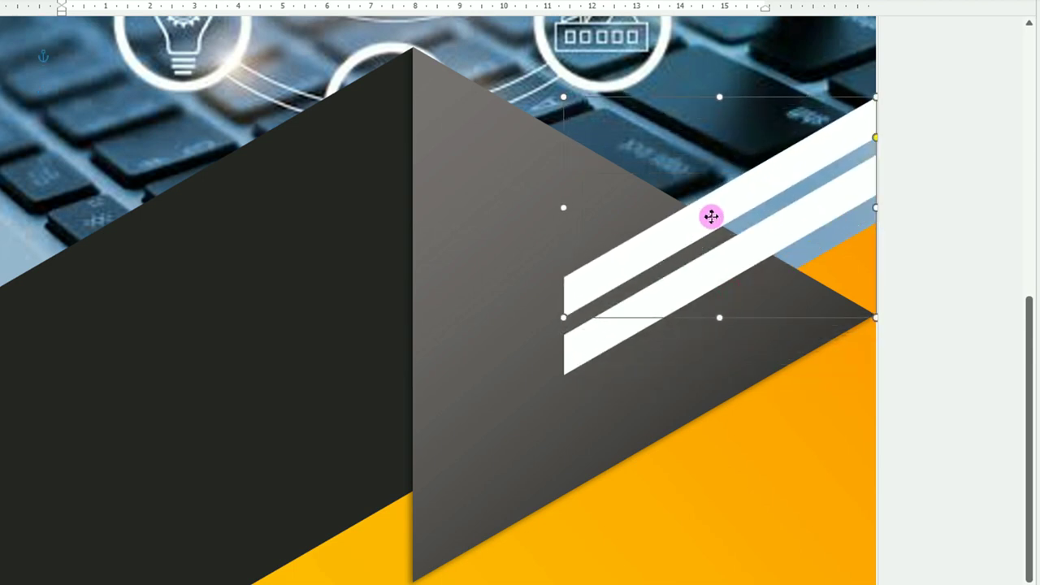
click(924, 386)
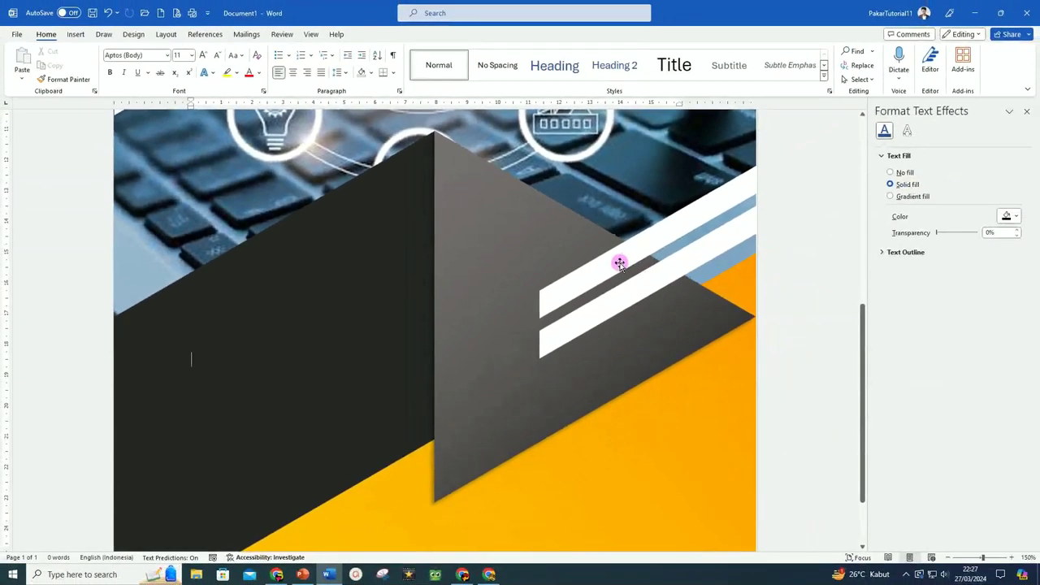
Colour the upper stripe yellow-orange.
click(619, 264)
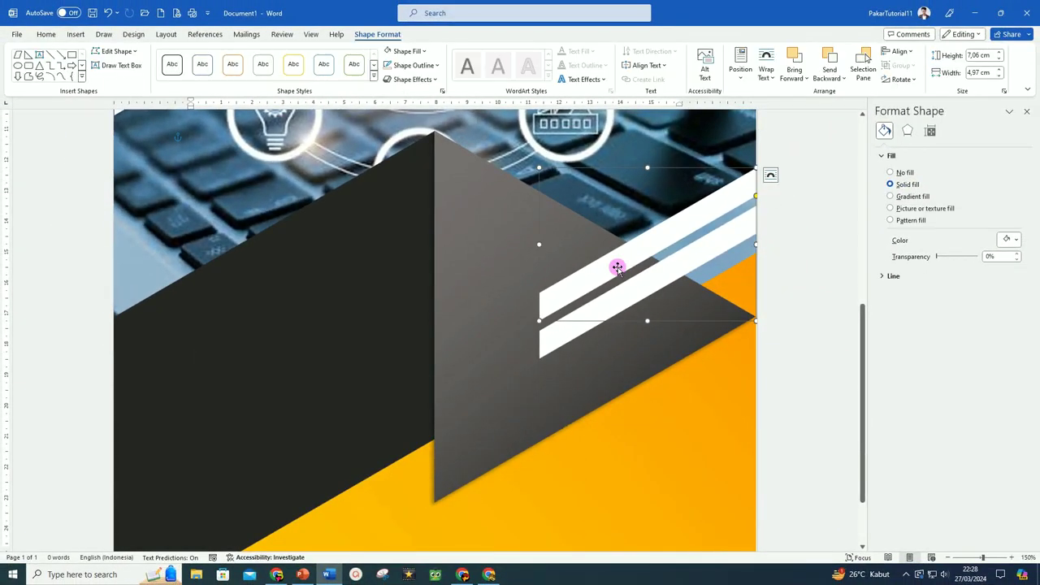
click(806, 246)
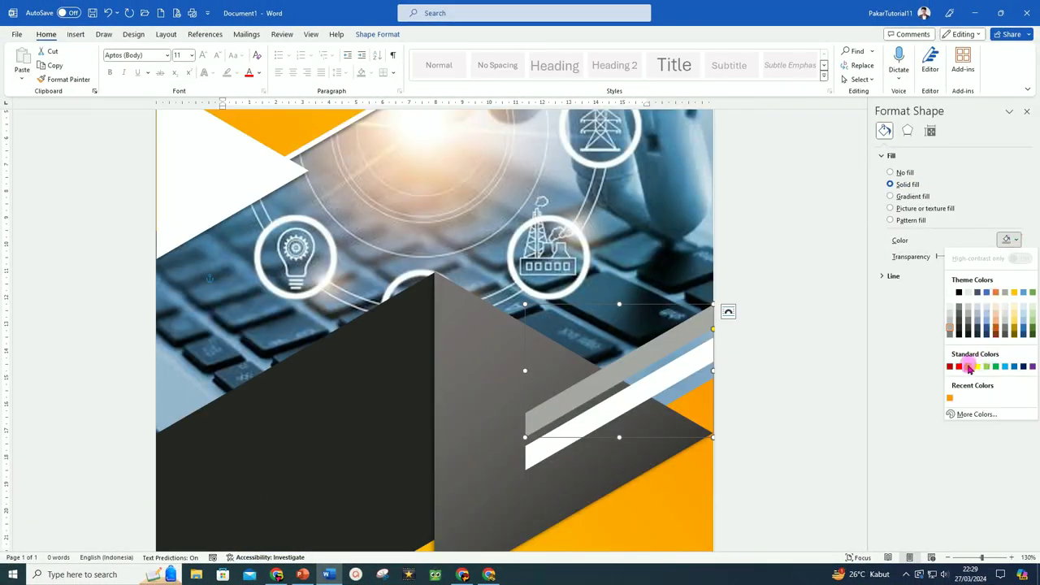
click(969, 366)
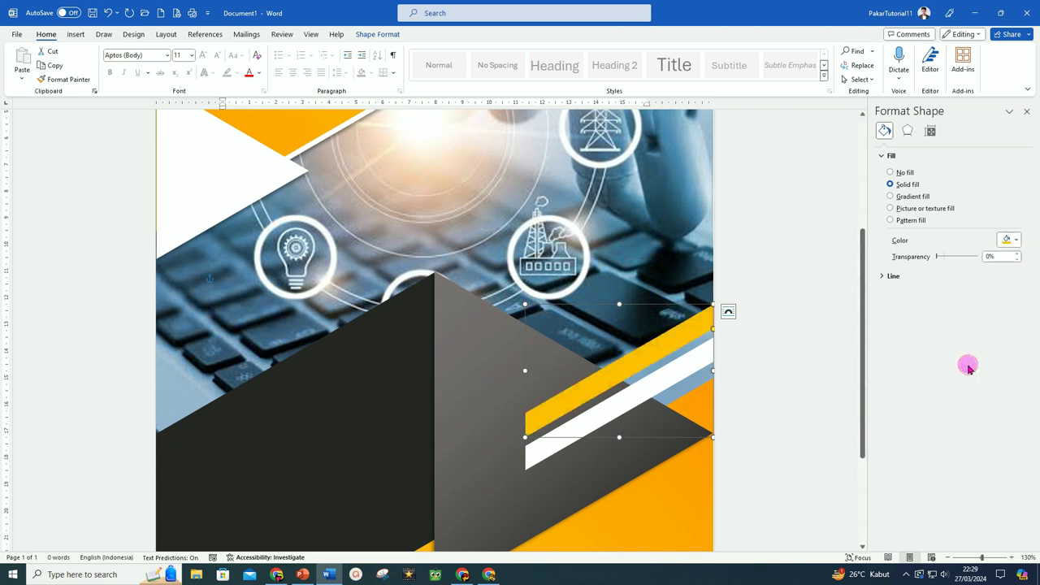
click(580, 371)
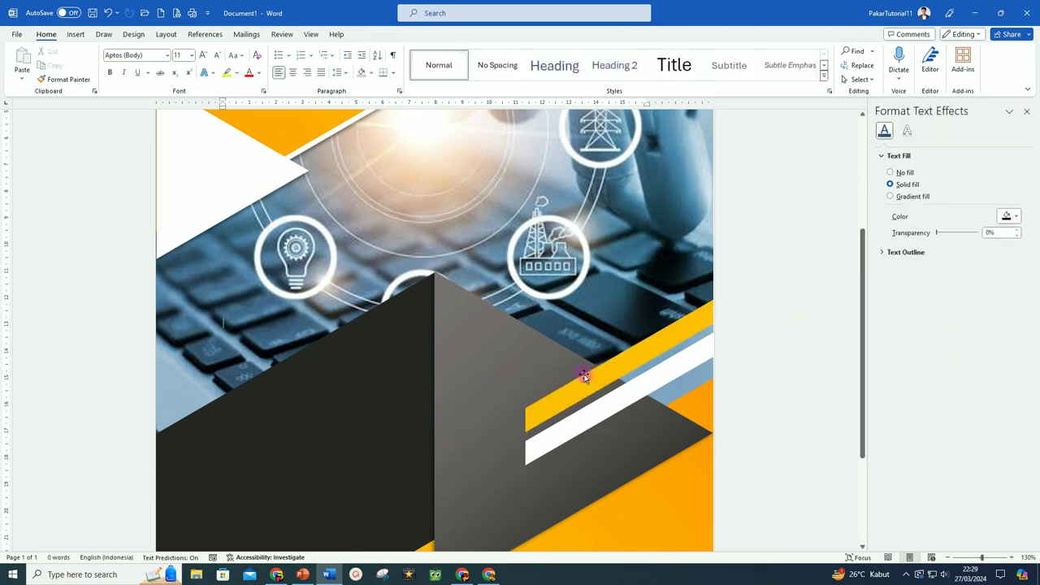
ctrl+scroll(582, 372, down, 7)
ctrl+scroll(391, 186, up, 1)
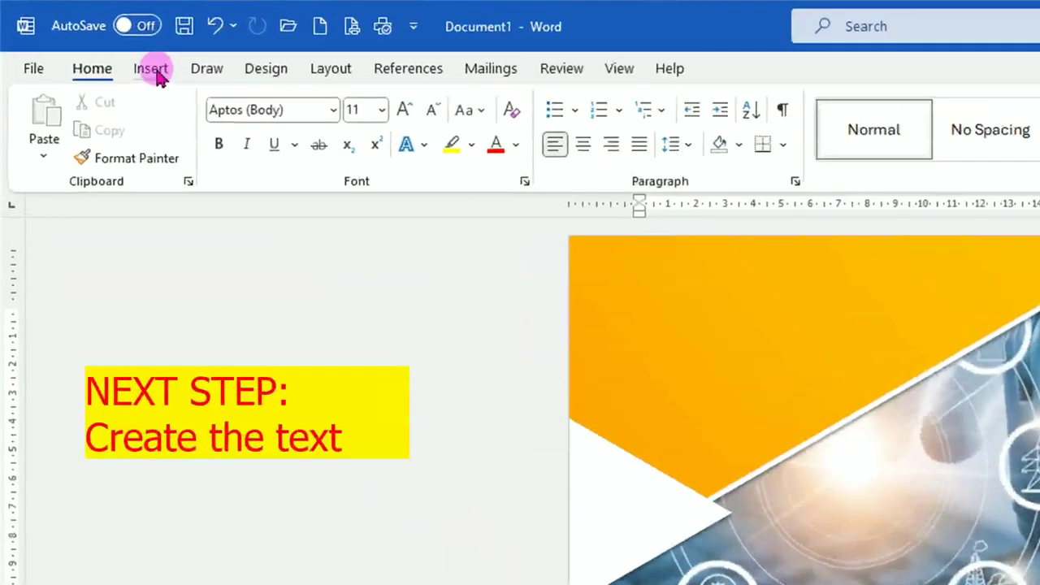
Add first-style WordArt at the page's top-left reading 'YOUR TITLE HERE'.
click(77, 34)
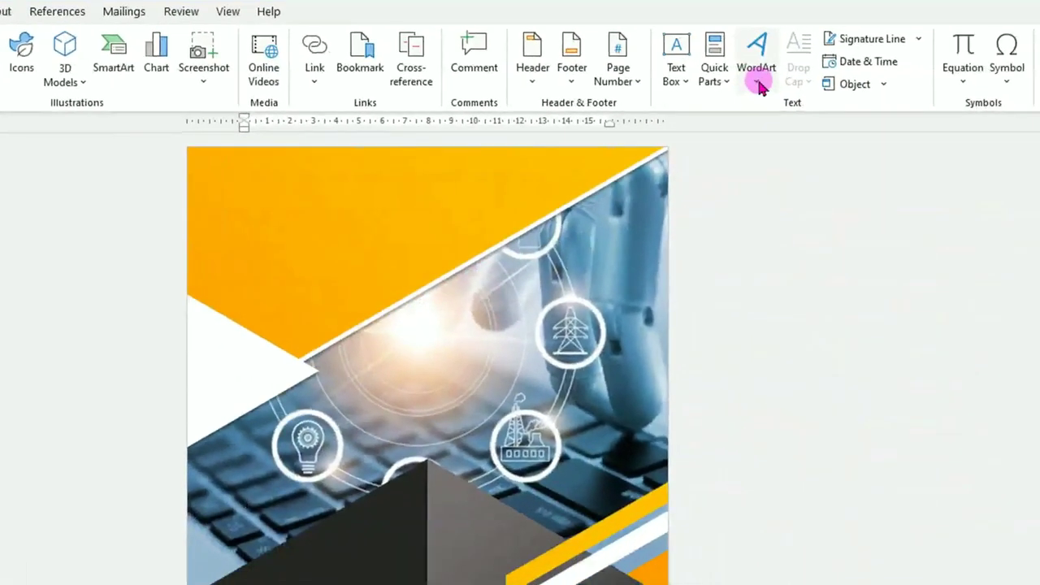
click(759, 85)
click(761, 126)
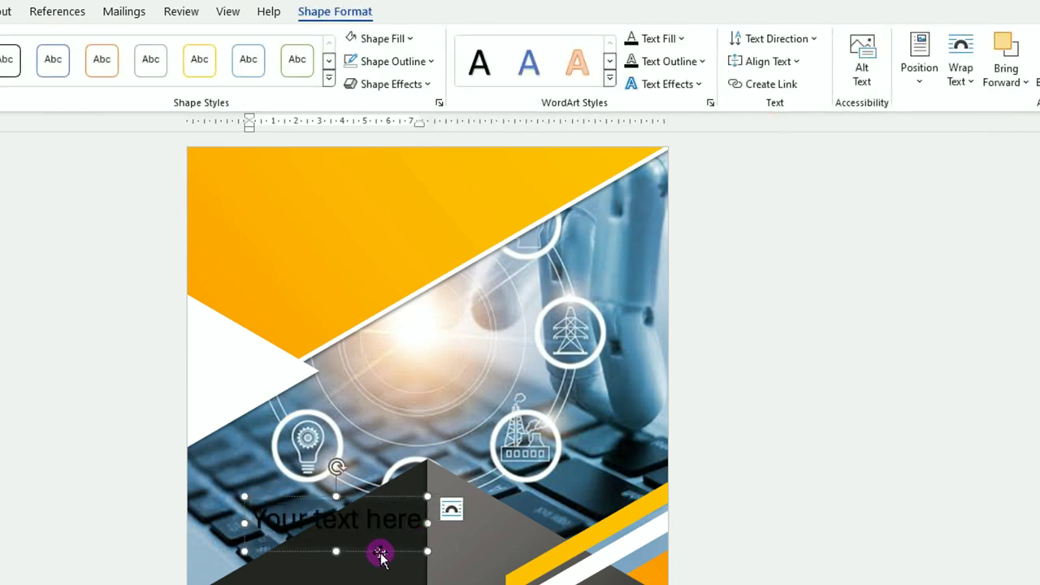
drag(380, 554, 380, 218)
click(254, 181)
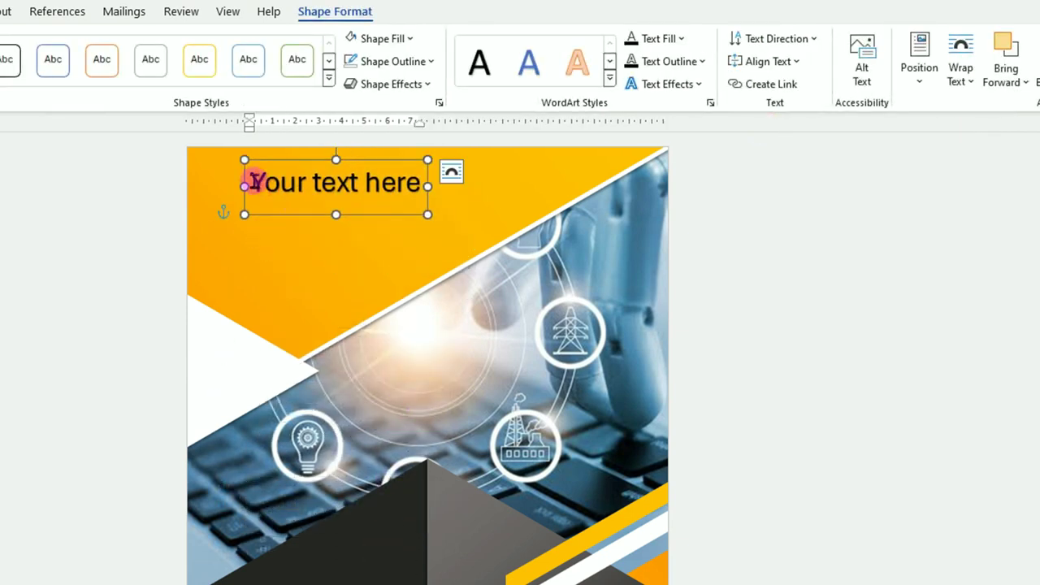
drag(253, 181, 421, 182)
text(YOUR TITLE HERE)
Left-align and bold the title, widening its box so it fits on one line.
click(396, 215)
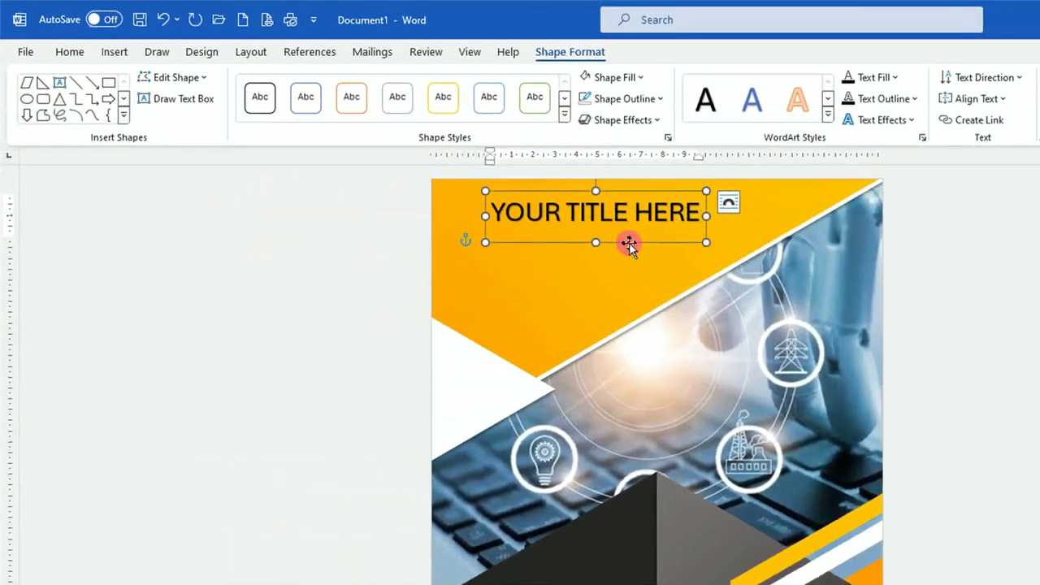
click(65, 53)
click(420, 111)
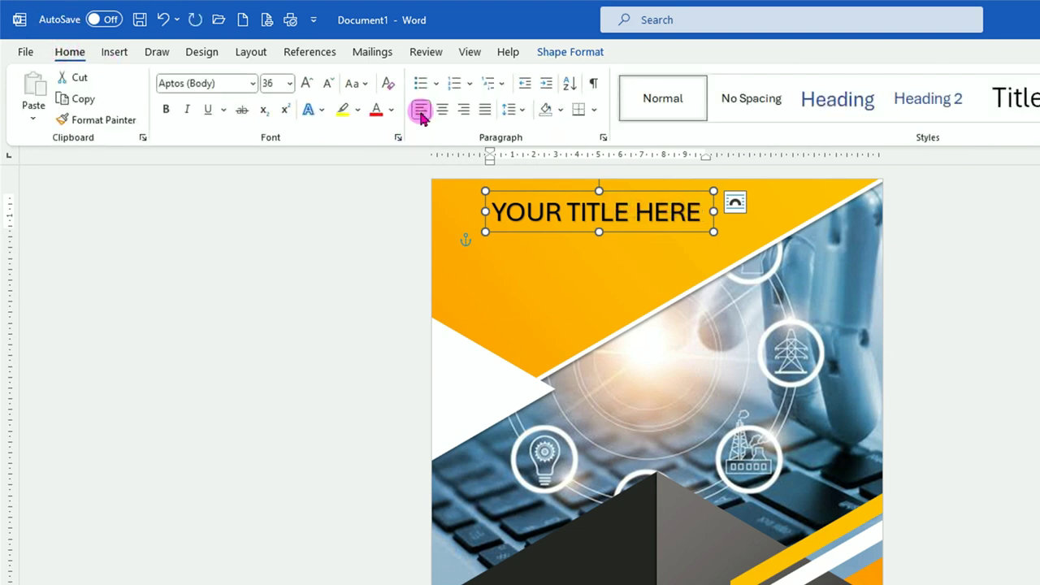
click(166, 110)
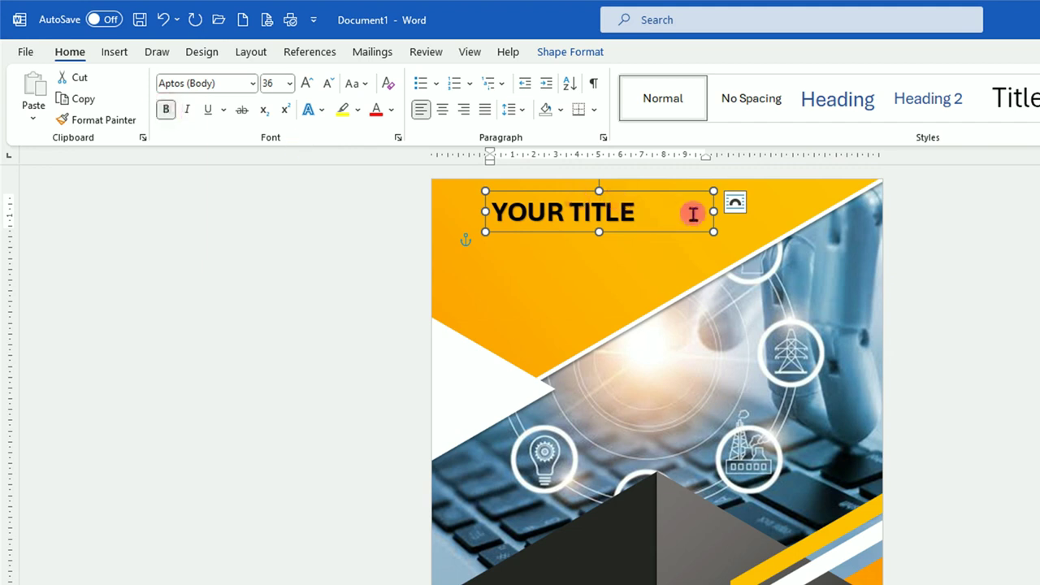
drag(713, 211, 724, 211)
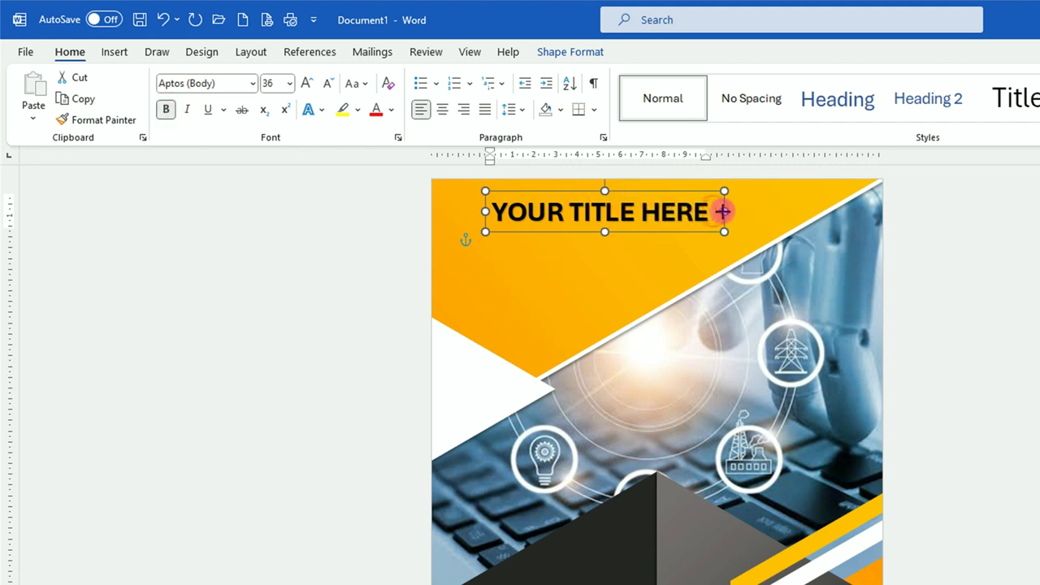
Set the title's text shadow to No Shadow.
click(573, 54)
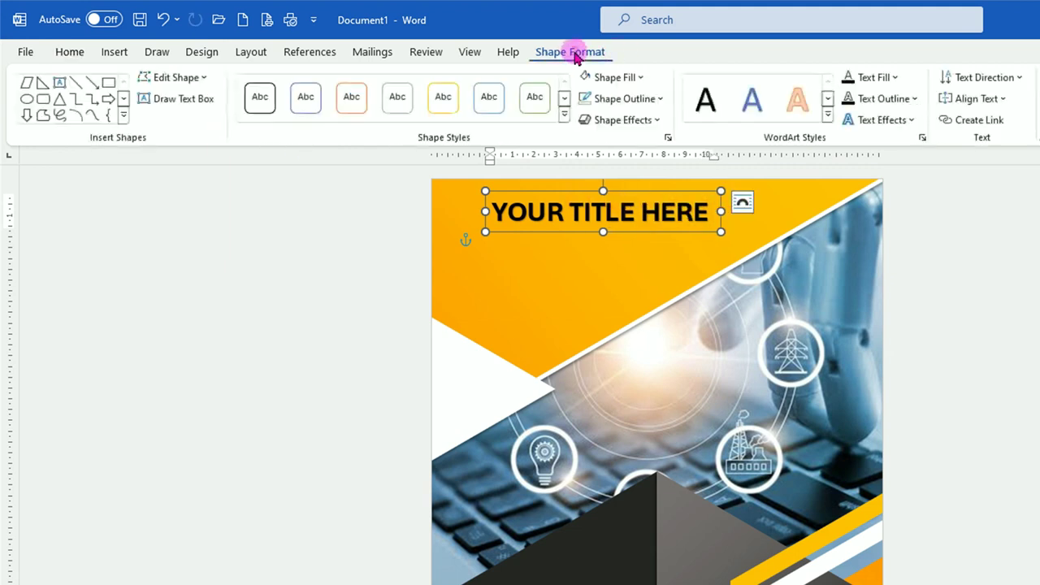
click(913, 121)
mouse_move(894, 149)
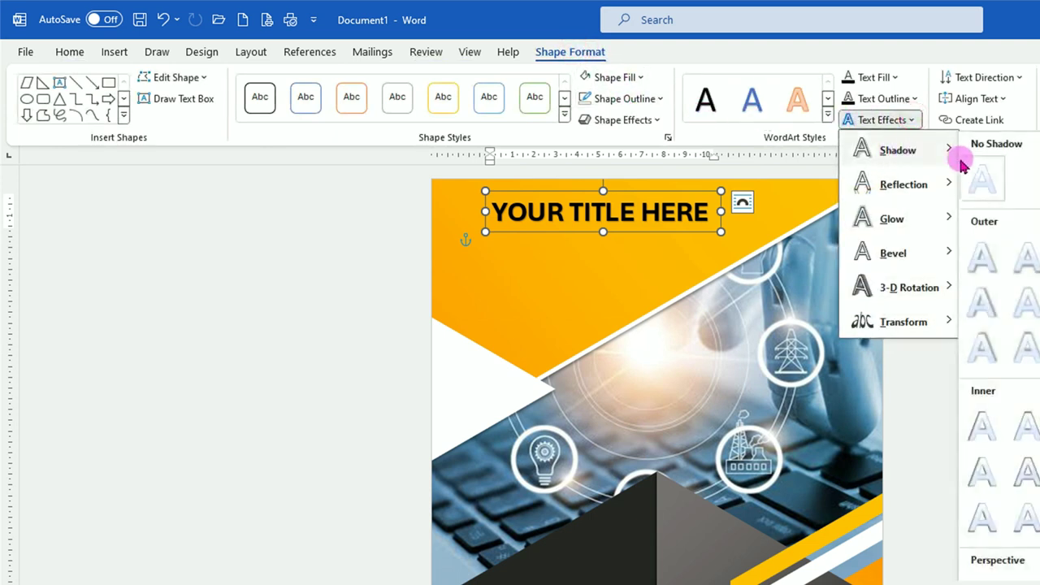
click(982, 178)
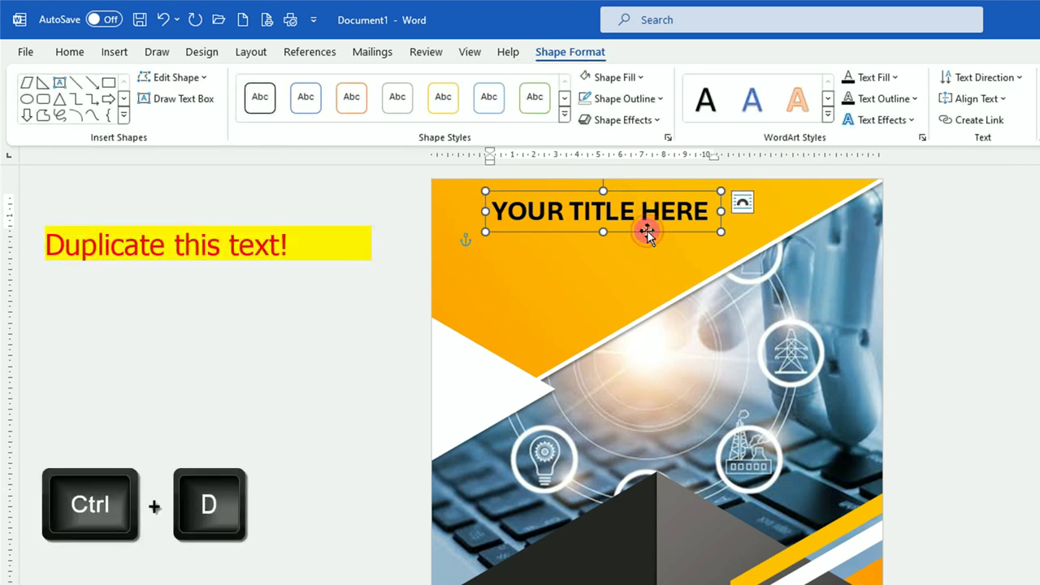
Duplicate the title box just below it and retype the copy as 'EDD YOUR TEXT HERE'.
key(ctrl+d)
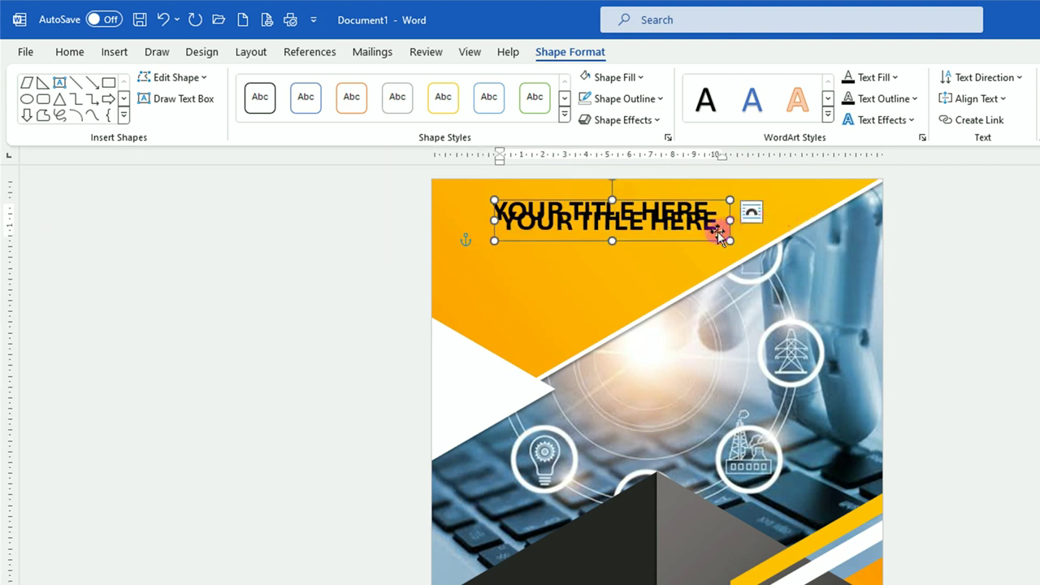
drag(665, 242, 656, 255)
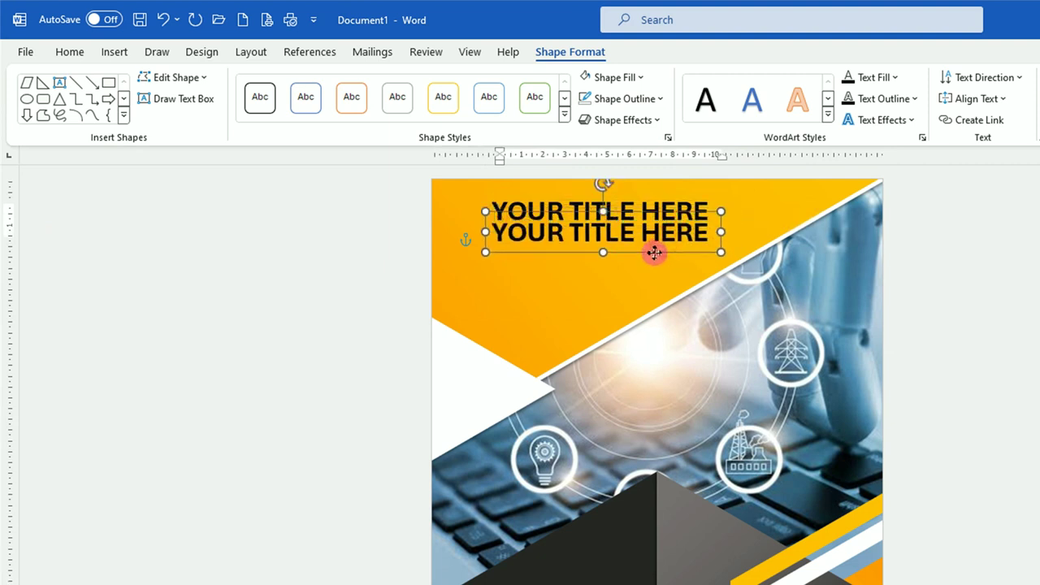
drag(494, 233, 722, 233)
text(EDD YOUR TEXT)
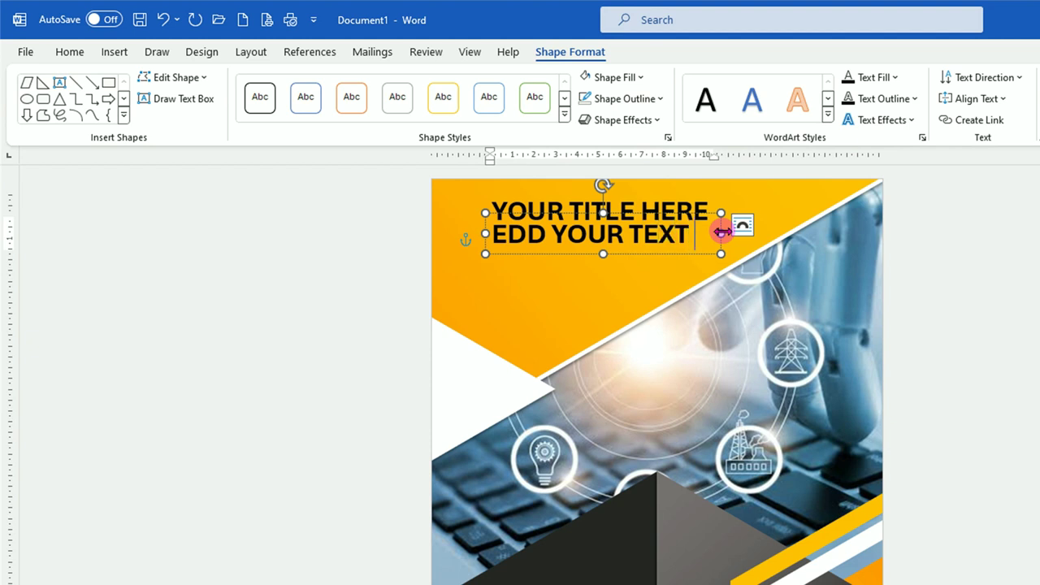
Make the subtitle text white and shrink it to about 24 pt.
click(70, 51)
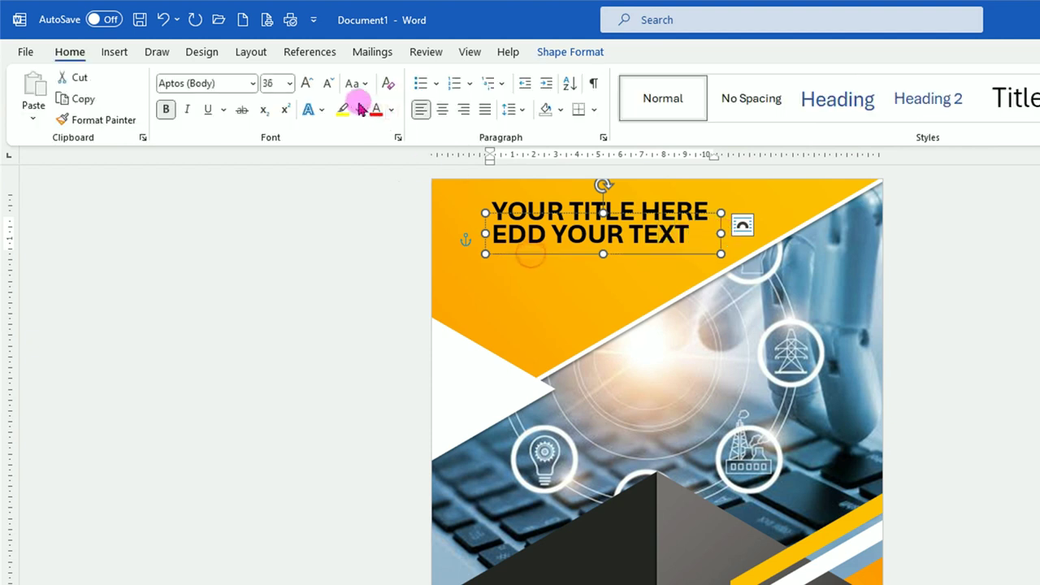
click(332, 84)
click(606, 250)
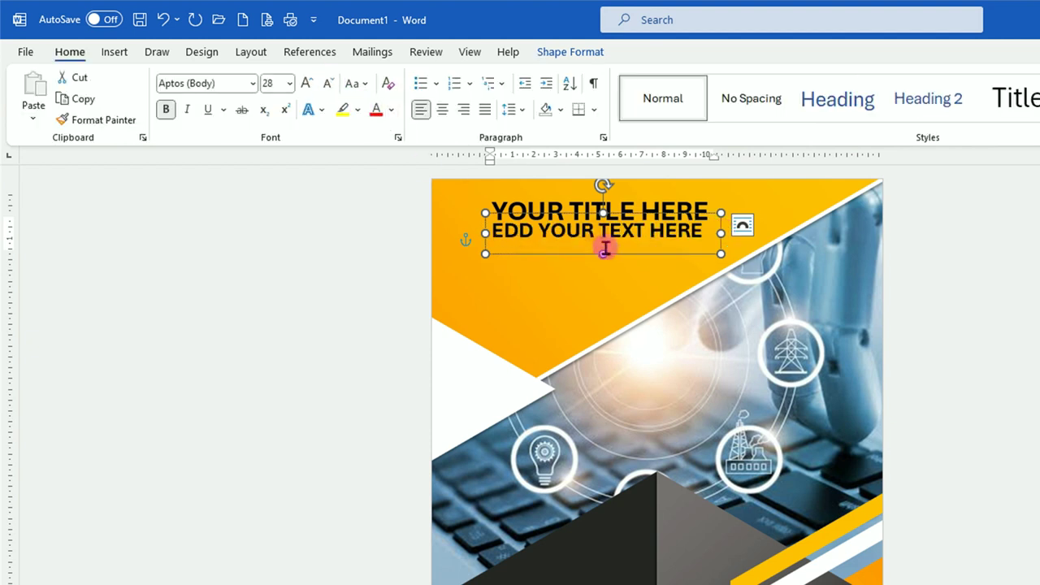
key(ctrl+bracketright)
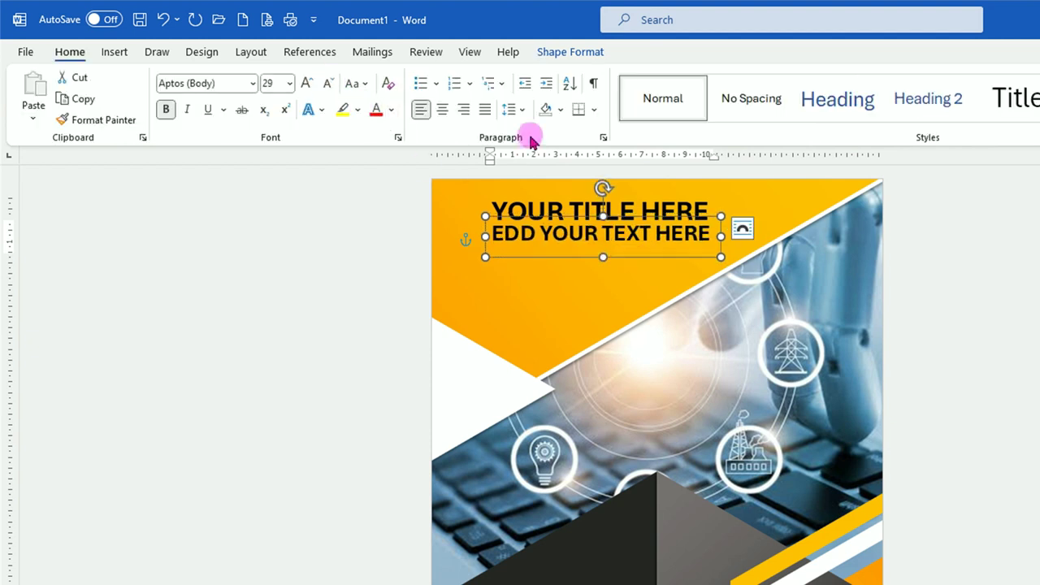
click(392, 111)
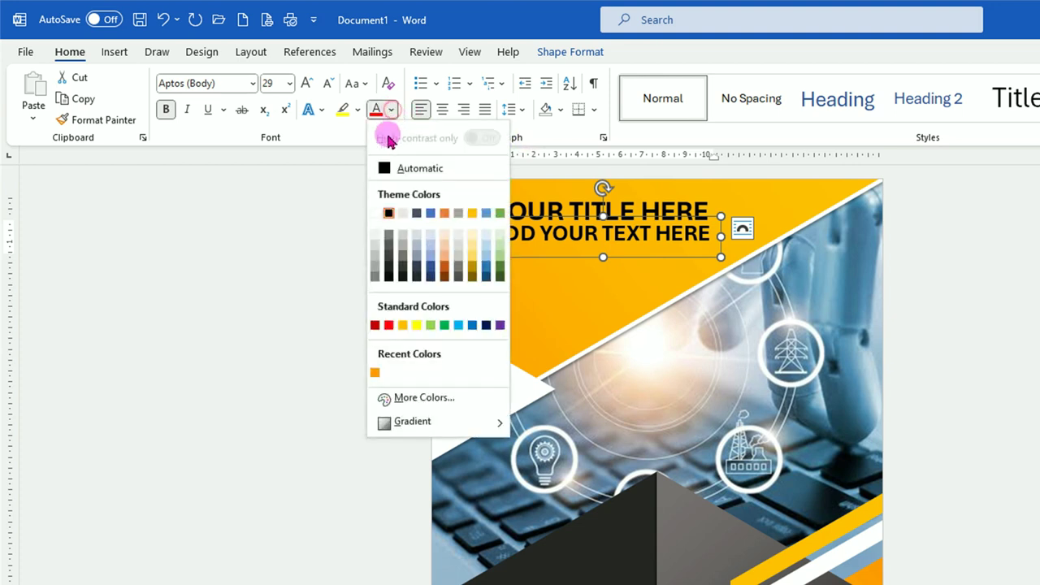
click(375, 214)
click(330, 83)
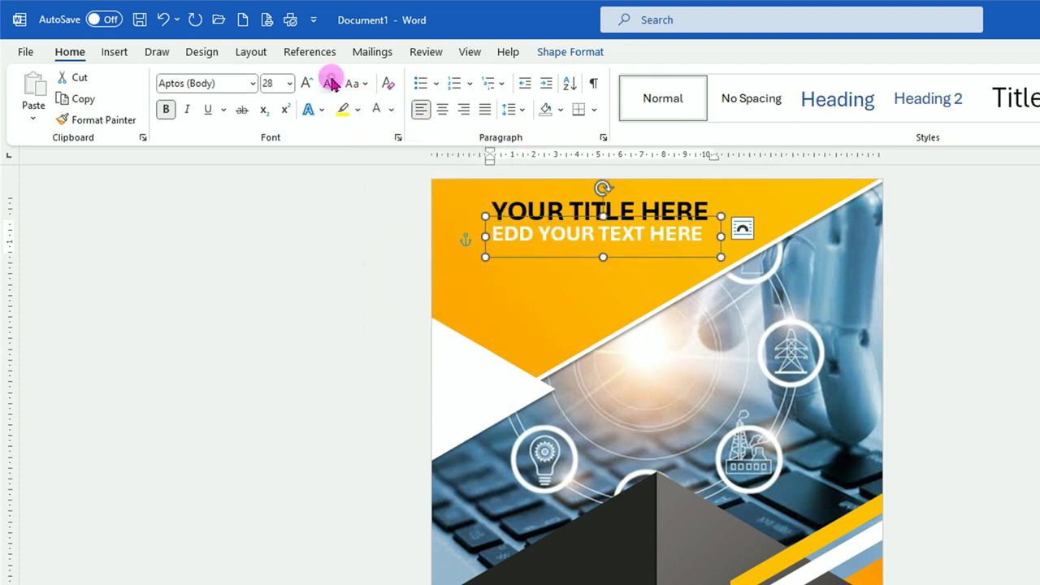
click(330, 83)
click(330, 84)
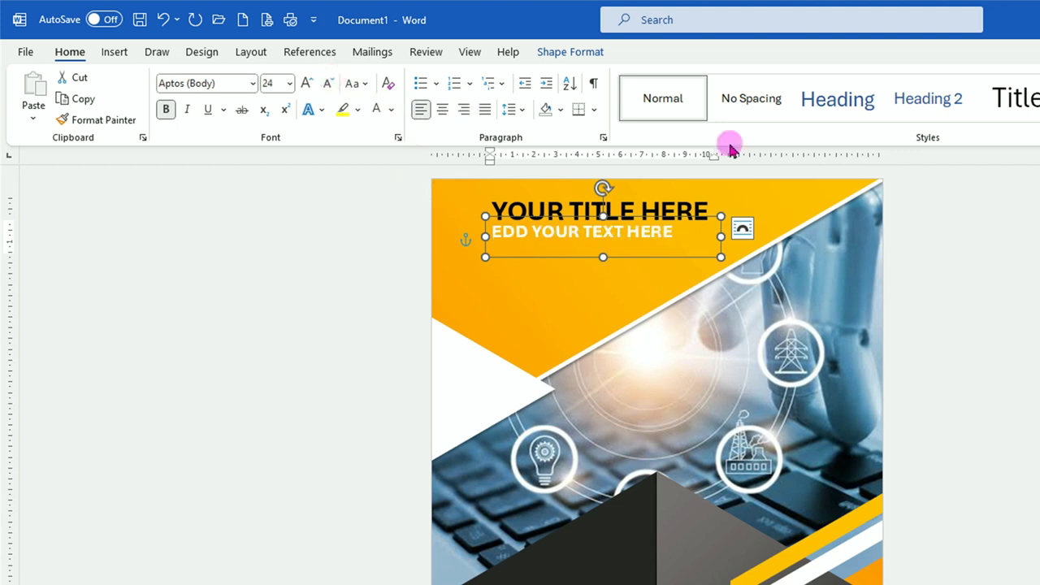
click(625, 202)
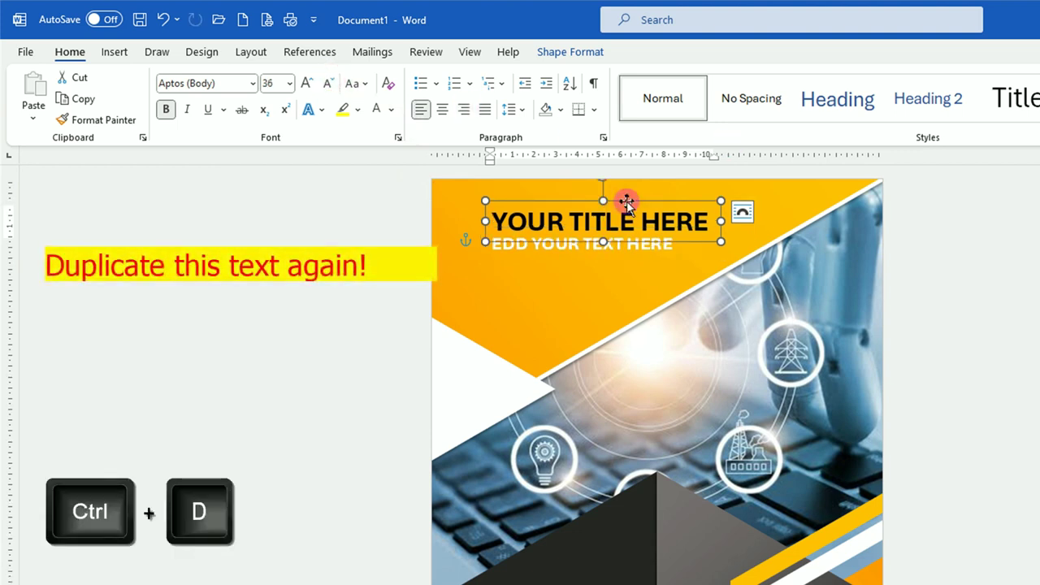
Duplicate the title box, change its text to '2025', narrow it and move it over the white triangle.
drag(625, 202, 888, 204)
key(ctrl+d)
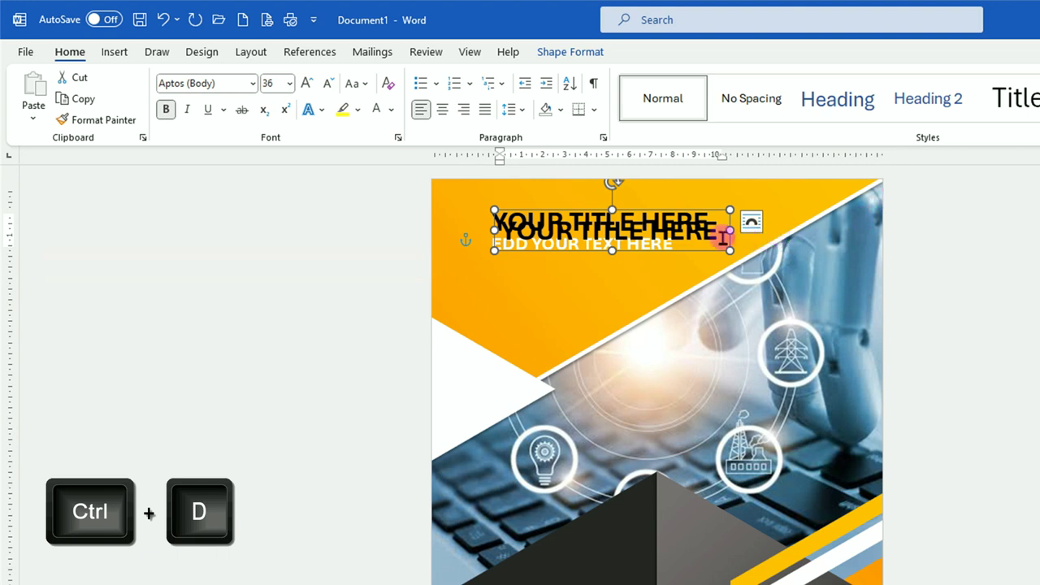
drag(690, 253, 664, 316)
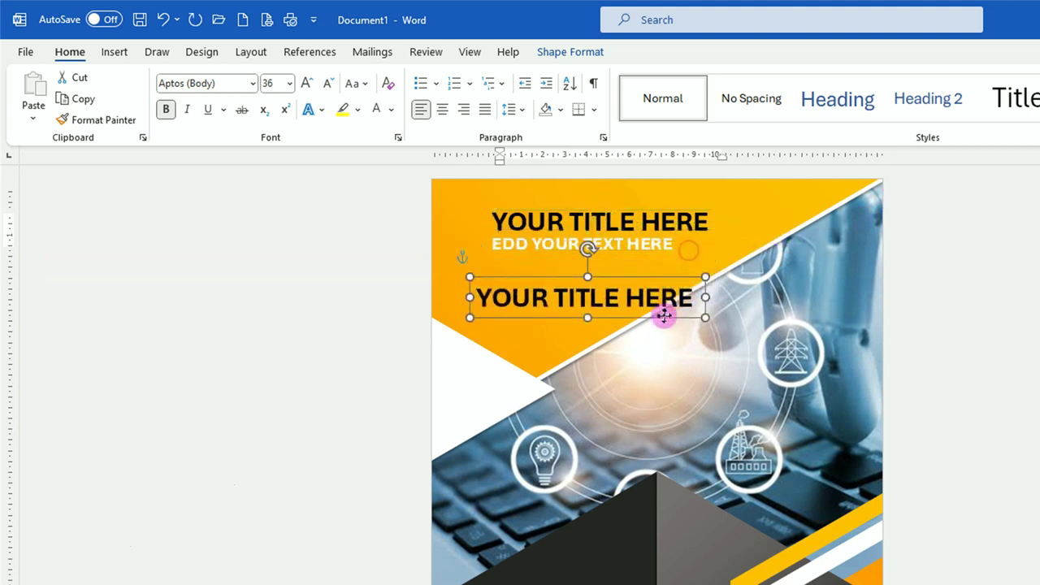
click(498, 301)
drag(480, 298, 859, 305)
text(2)
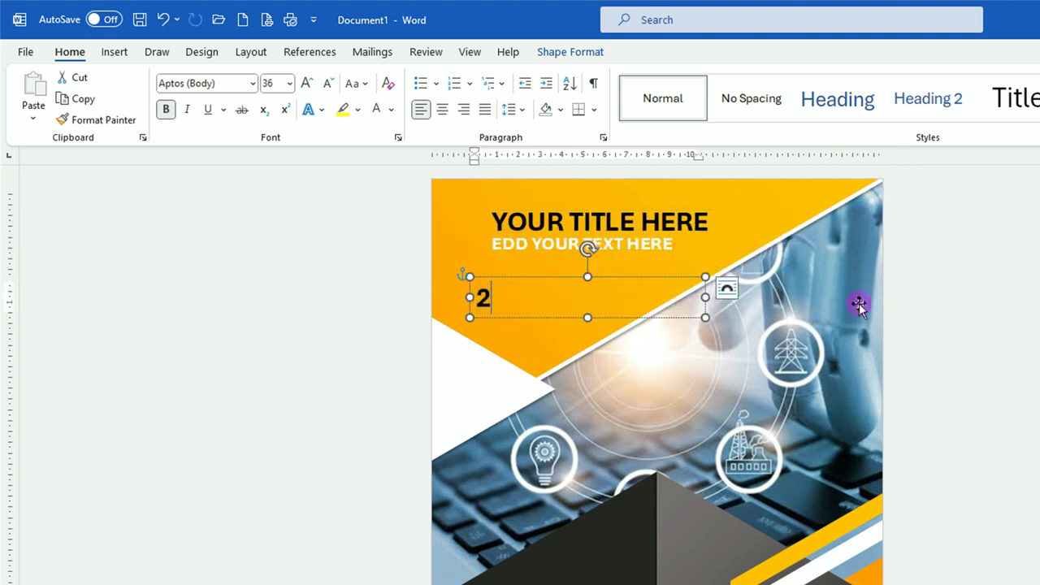
text(025)
drag(705, 298, 548, 301)
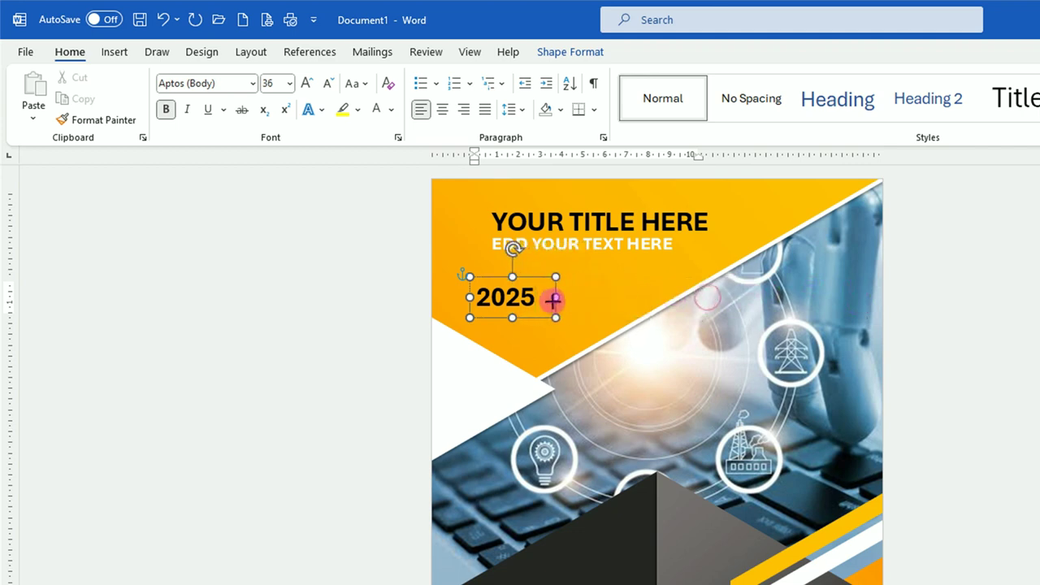
mouse_move(528, 315)
mouse_down()
mouse_move(505, 409)
mouse_move(523, 409)
mouse_up()
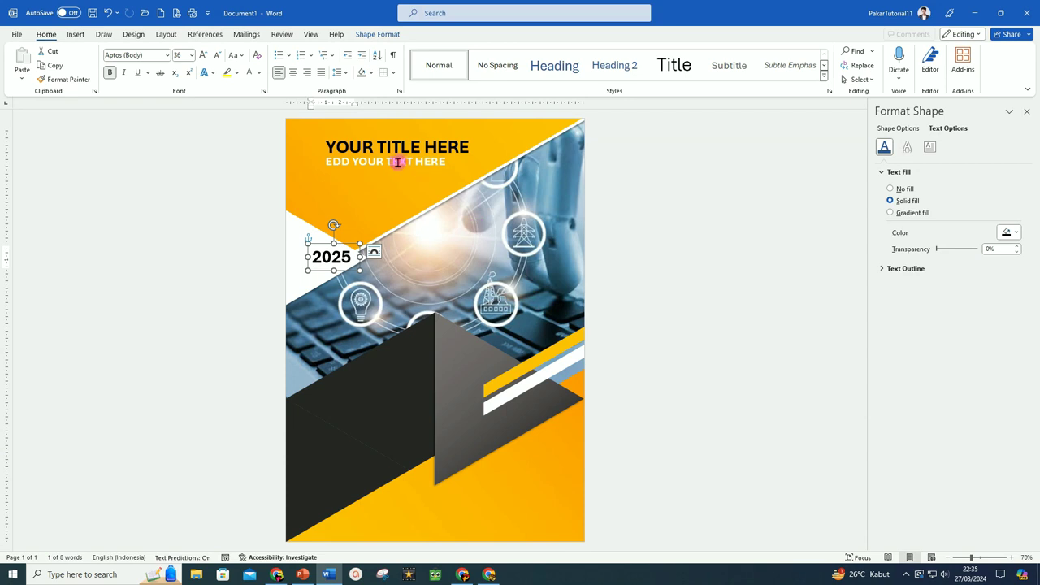
Duplicate the subtitle box onto the dark triangle, retype it as 'Written by:' and narrow it.
click(398, 161)
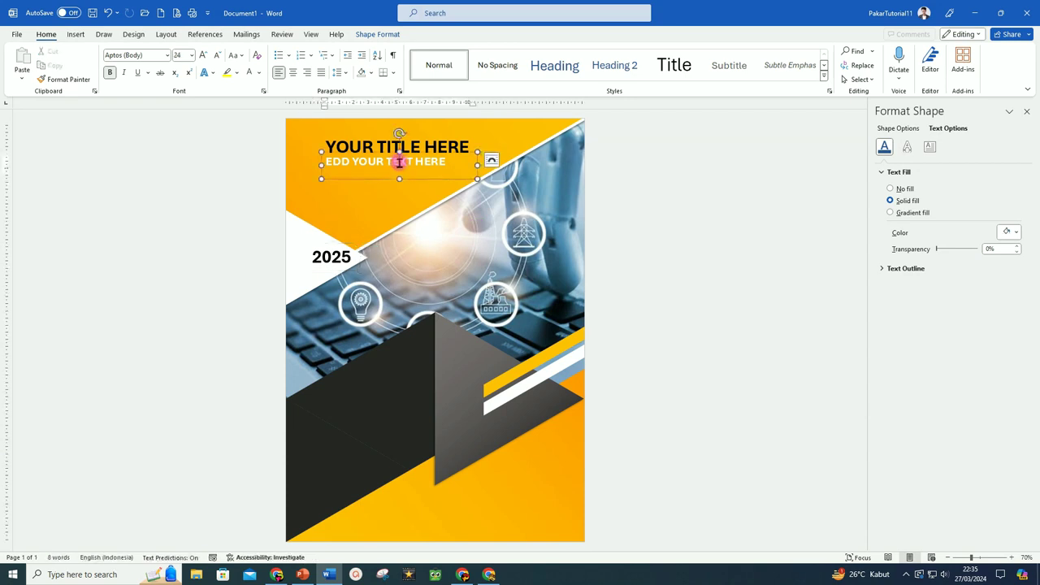
click(416, 178)
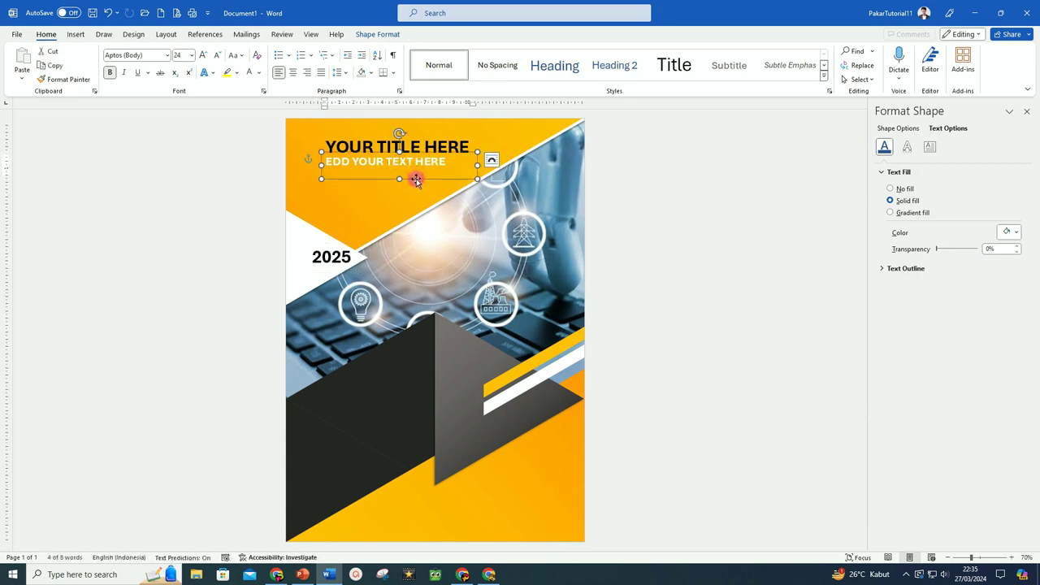
key(ctrl+d)
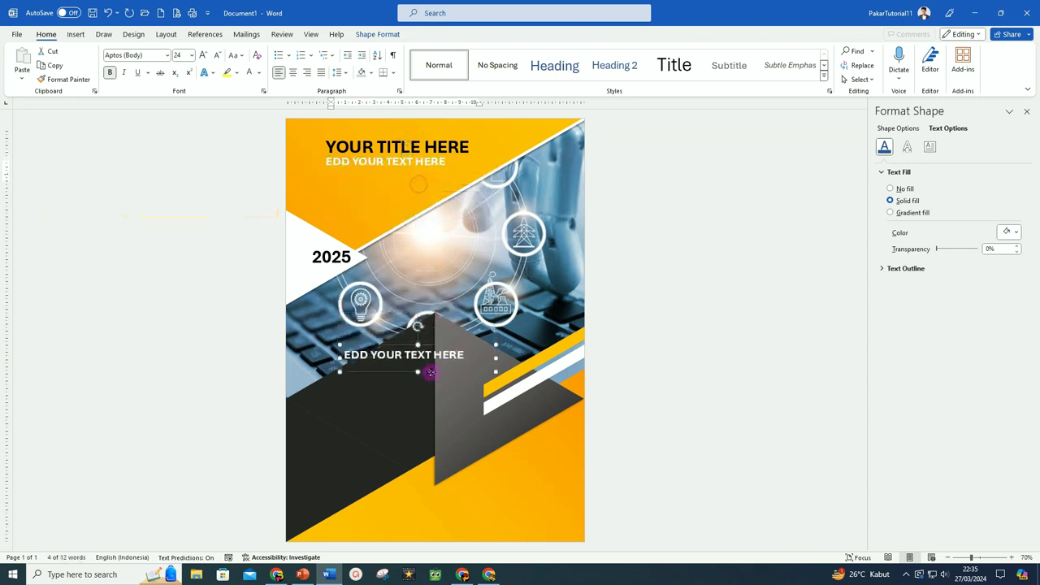
drag(420, 185, 420, 404)
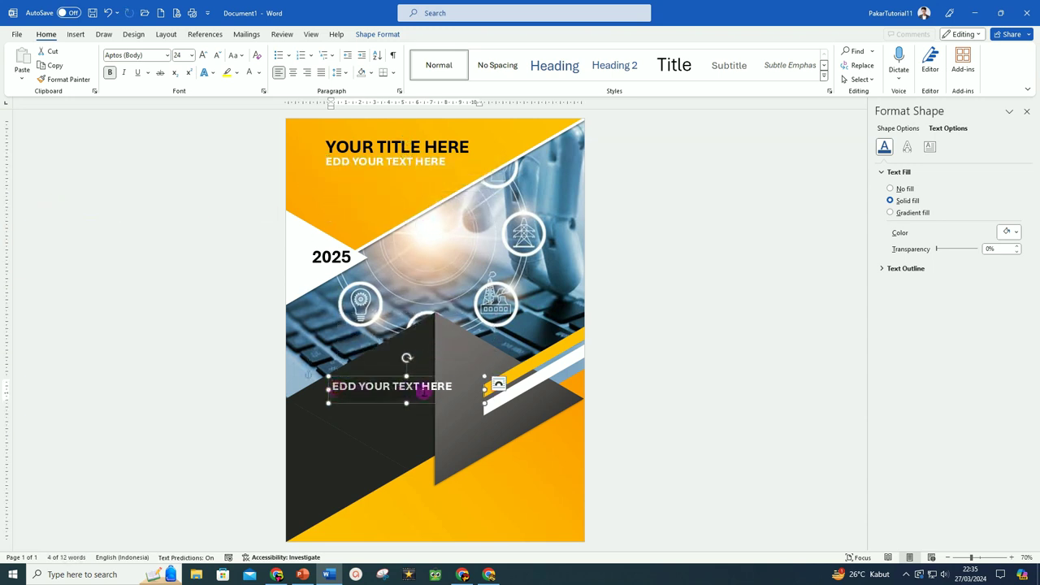
text(Written by:)
click(391, 403)
drag(484, 391, 451, 391)
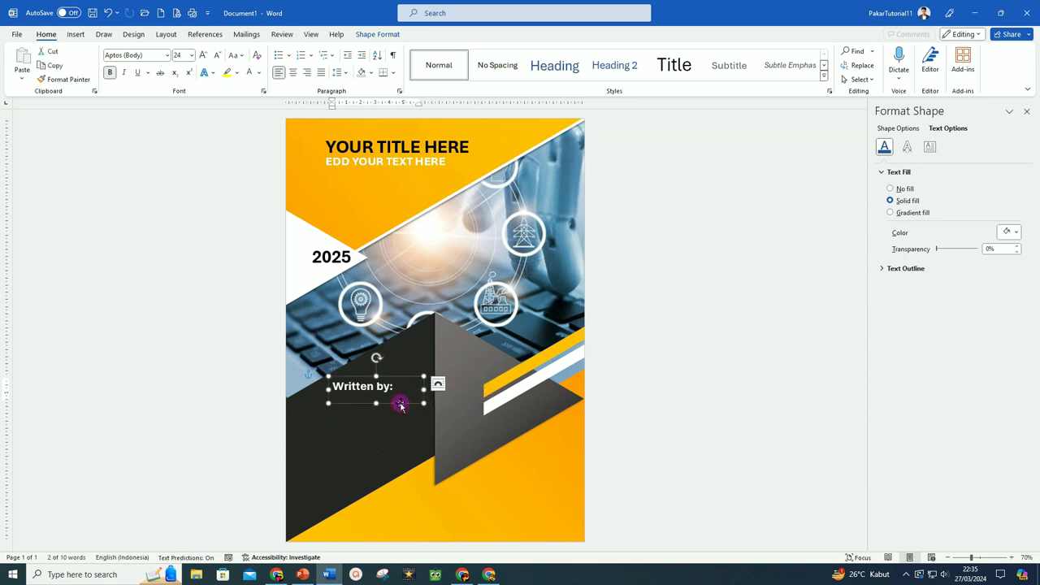
Add a 'YOUR NAME' line directly below 'Written by:'.
key(ctrl+d)
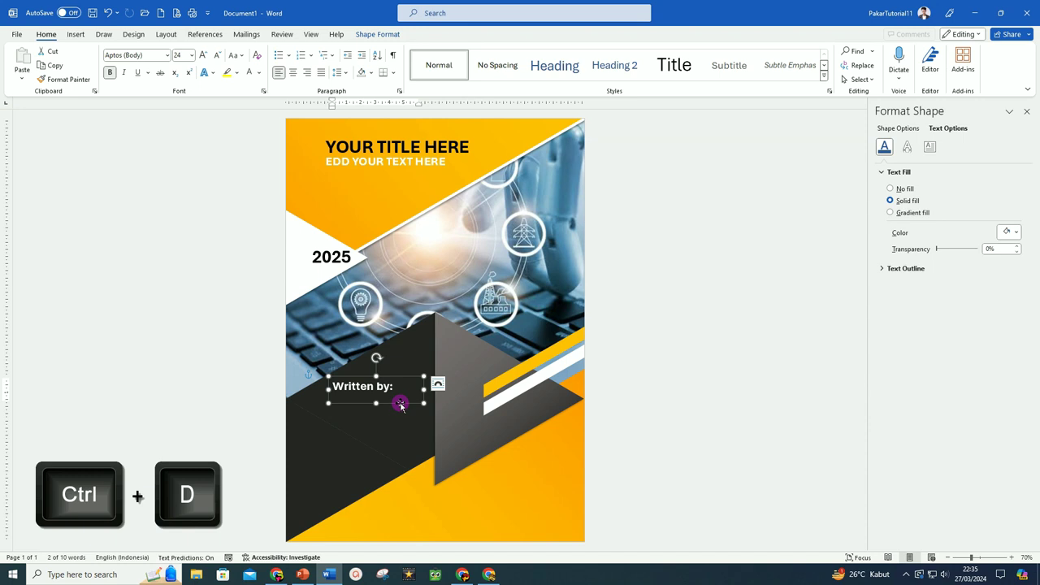
key(ctrl+d)
drag(397, 414, 391, 416)
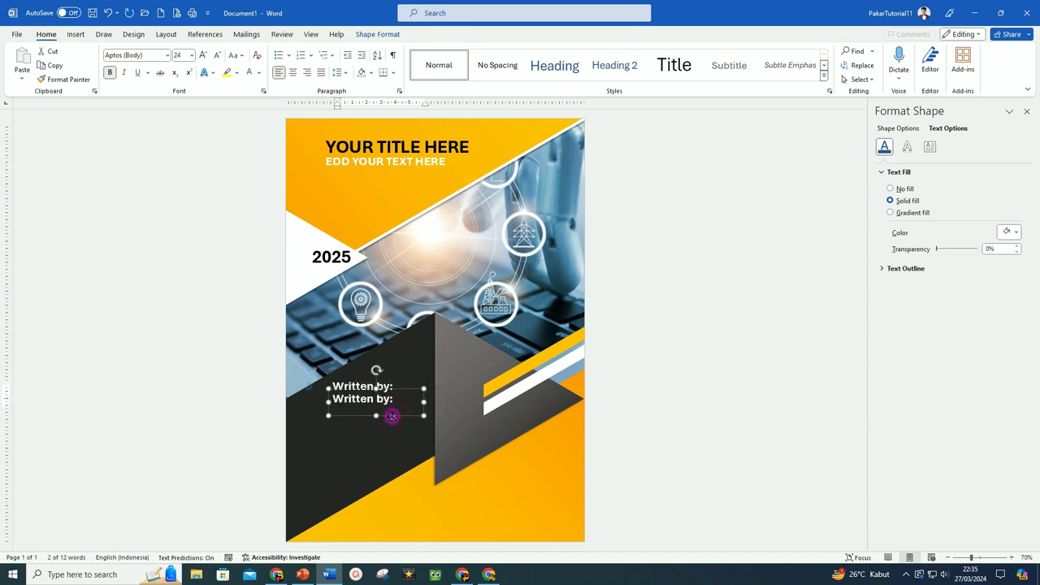
click(335, 399)
text(YOUR NAME)
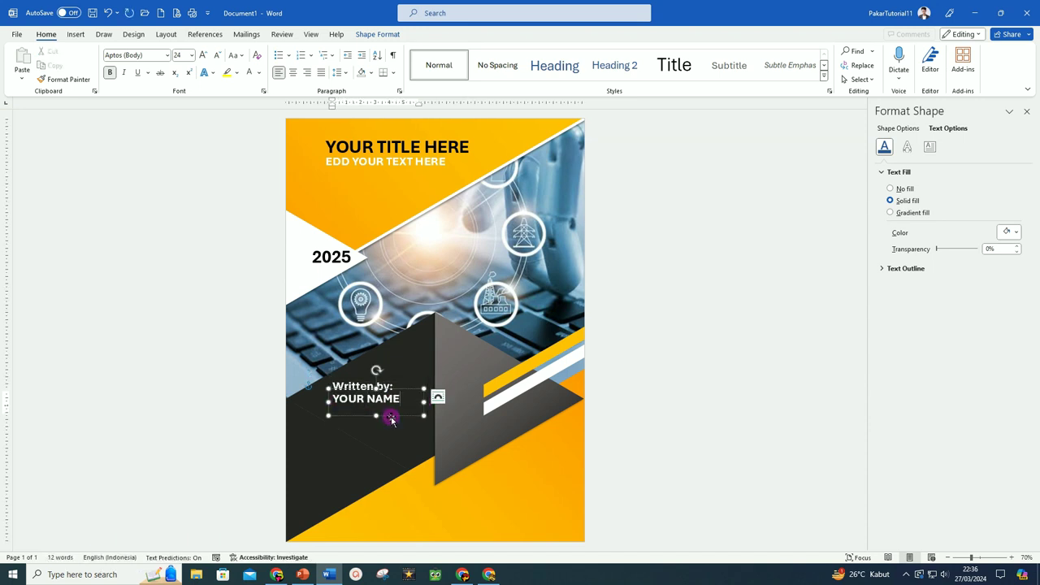
Copy the YOUR NAME box onto the grey triangle and rotate it nearly vertical.
key(ctrl+d)
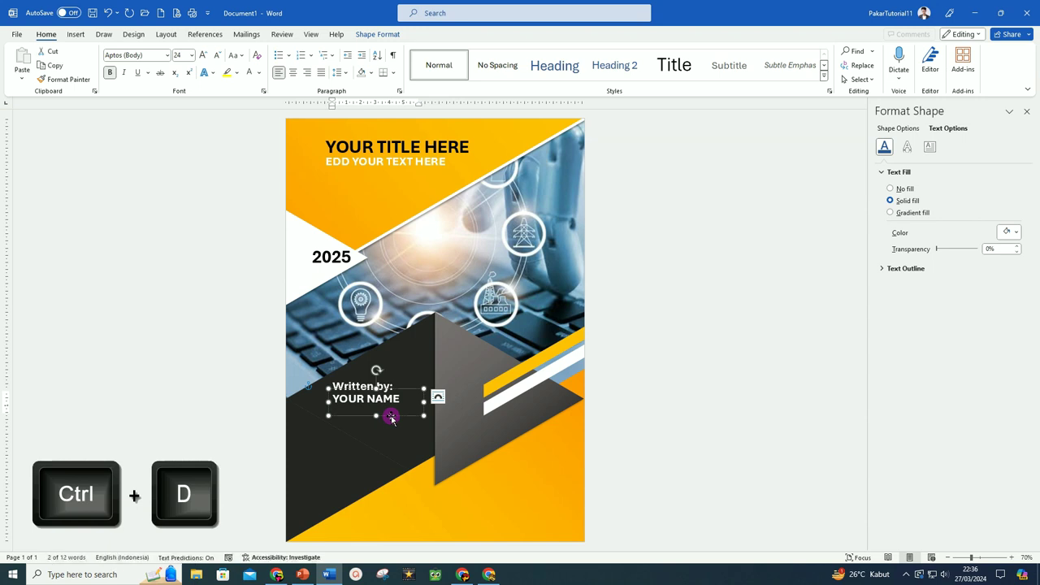
key(ctrl+d)
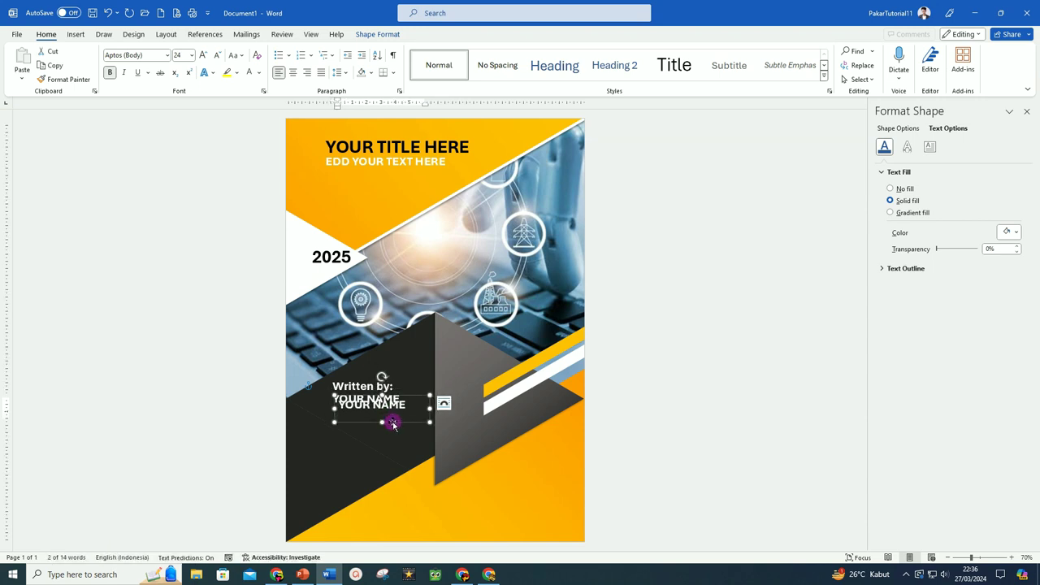
drag(392, 424, 493, 430)
drag(483, 385, 434, 407)
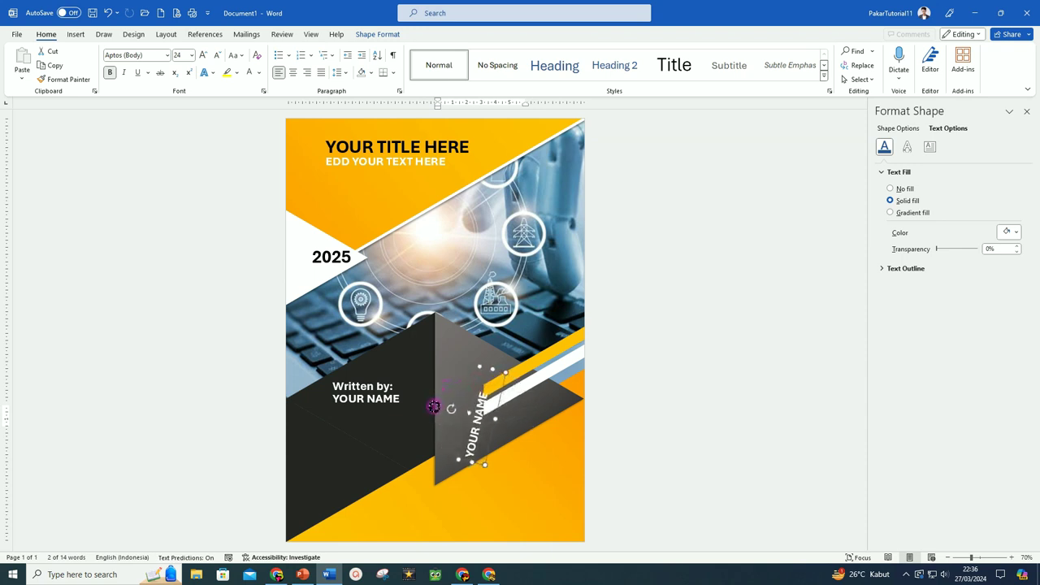
Change the rotated copy's text to 'ANNUAL REPORT' and turn it vertical on the grey triangle.
drag(434, 407, 442, 413)
drag(496, 436, 470, 410)
click(452, 428)
key(ctrl+z)
click(417, 389)
drag(415, 388, 497, 394)
text(ANNUAL)
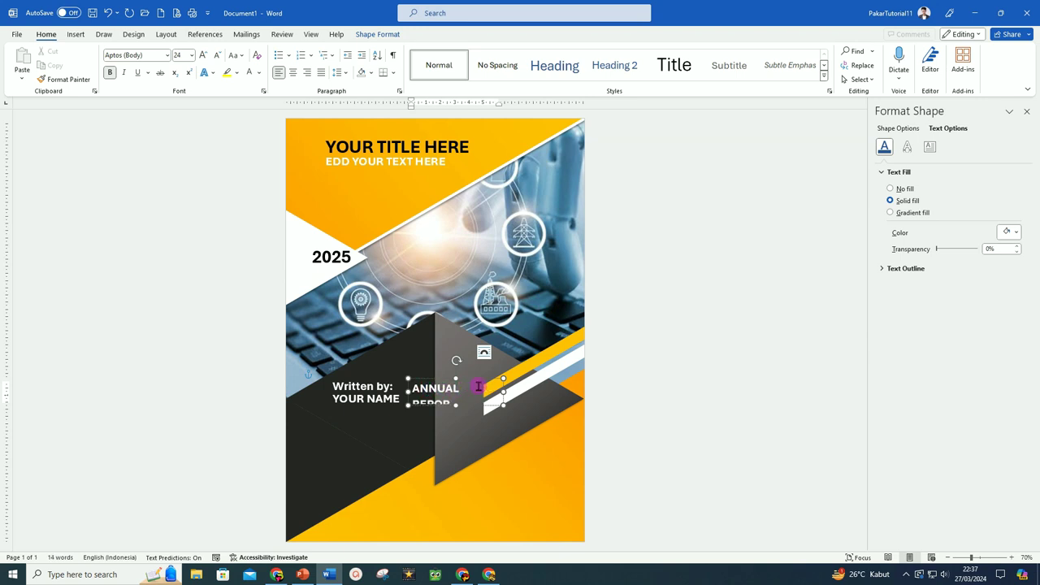
key(ctrl+y)
Enlarge ANNUAL REPORT to 36 pt, lengthen the vertical box and position it on the triangle.
drag(457, 344, 457, 323)
drag(456, 439, 456, 459)
click(207, 55)
click(207, 55)
click(208, 54)
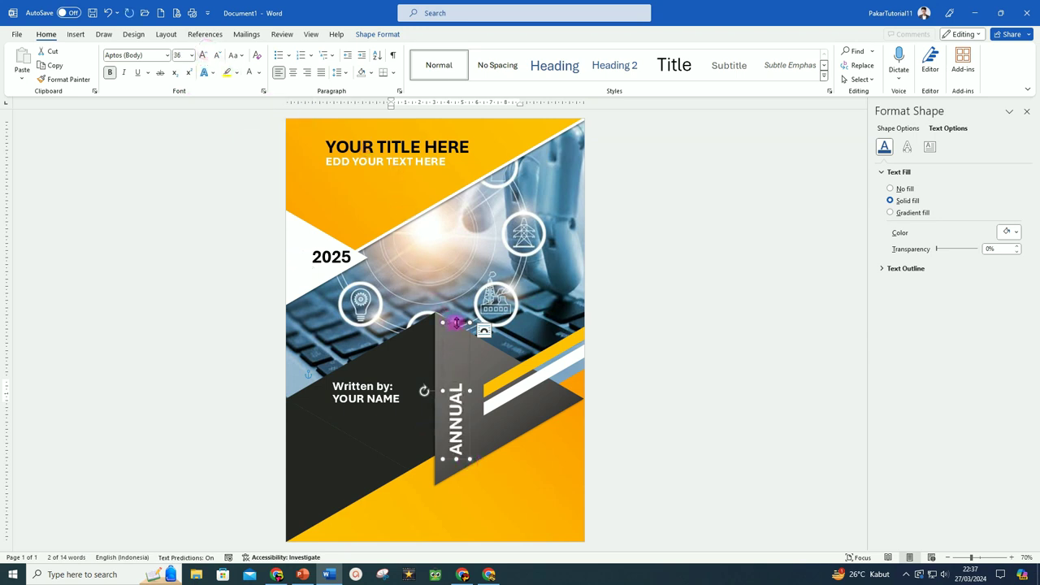
drag(455, 323, 457, 308)
drag(469, 355, 462, 367)
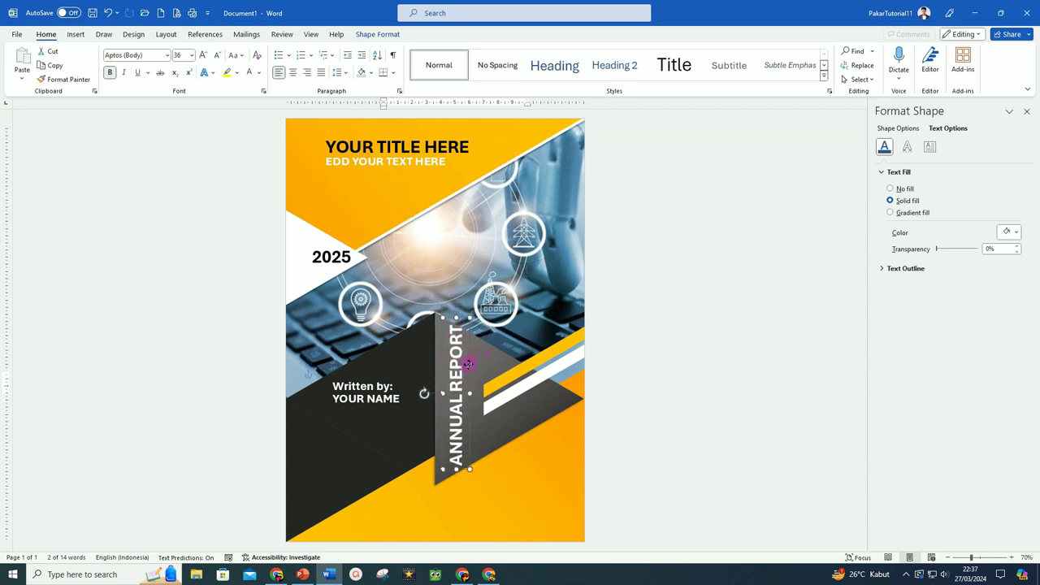
click(639, 495)
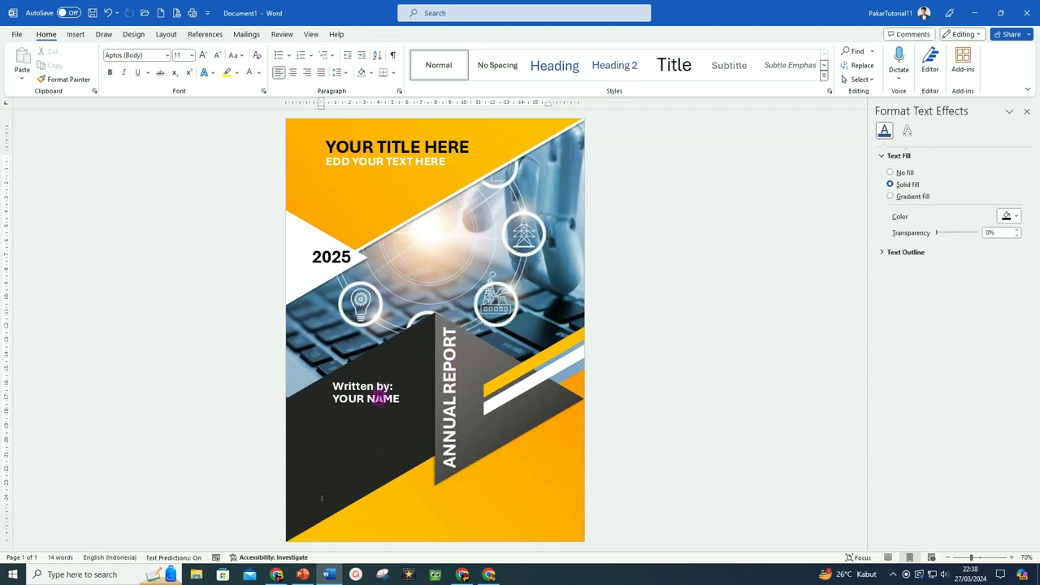
Copy the YOUR NAME box to the yellow bottom area as a one-line 'YOUR COMPANY' heading.
click(388, 416)
ctrl+scroll(402, 420, up, 4)
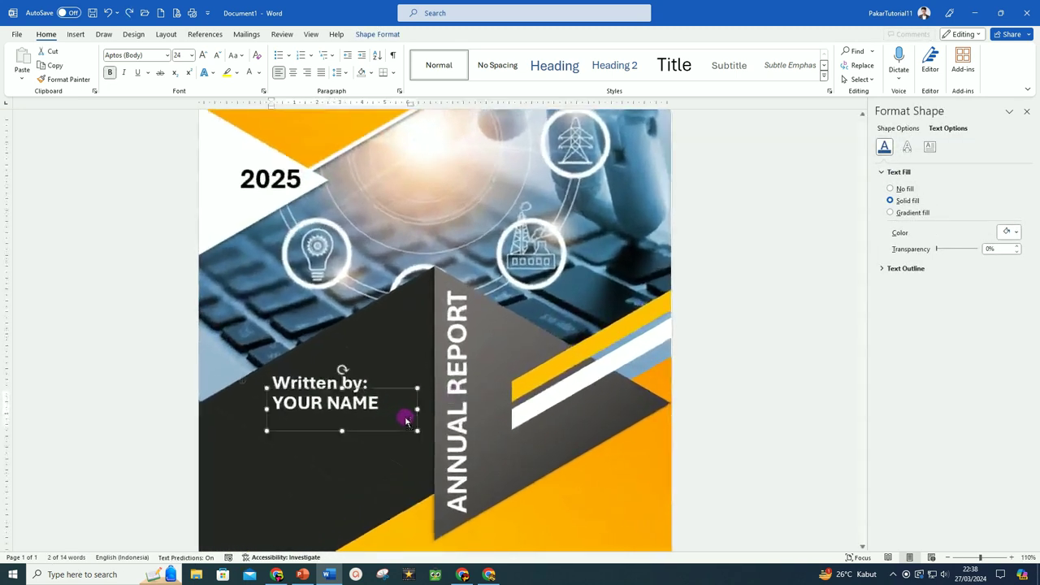
scroll(406, 420, down, 2)
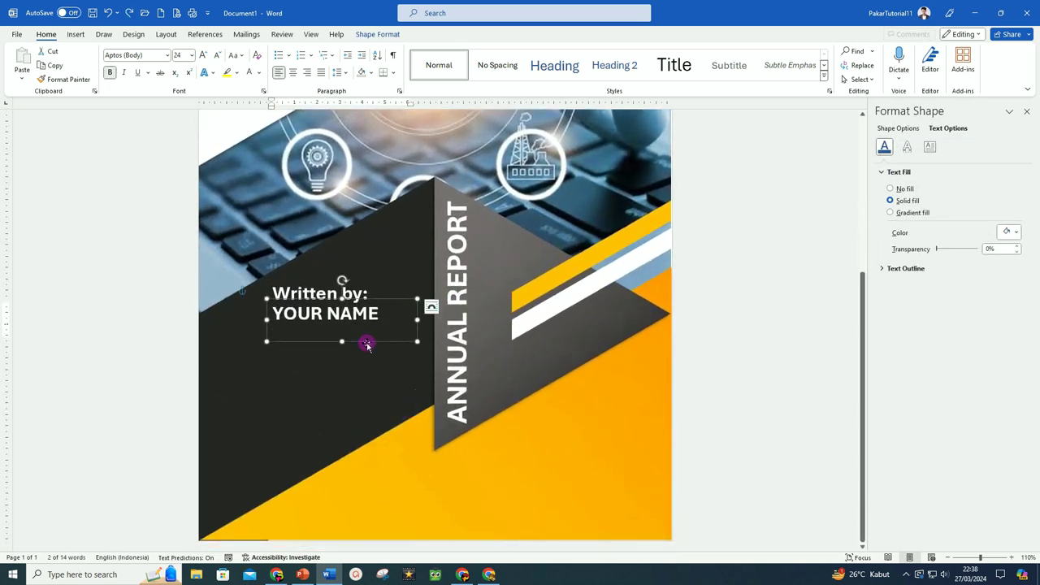
key(ctrl+d)
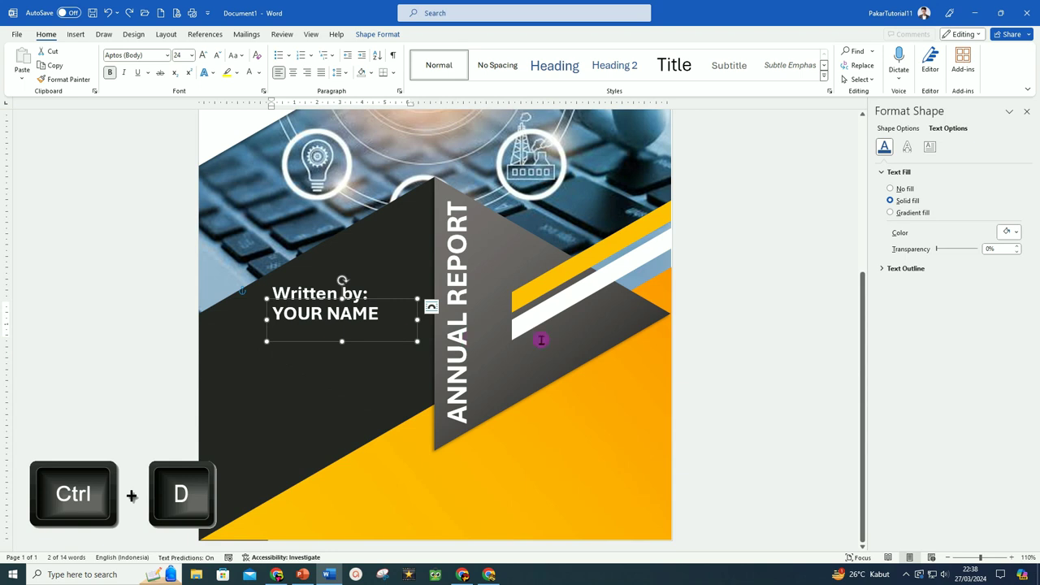
key(ctrl+d)
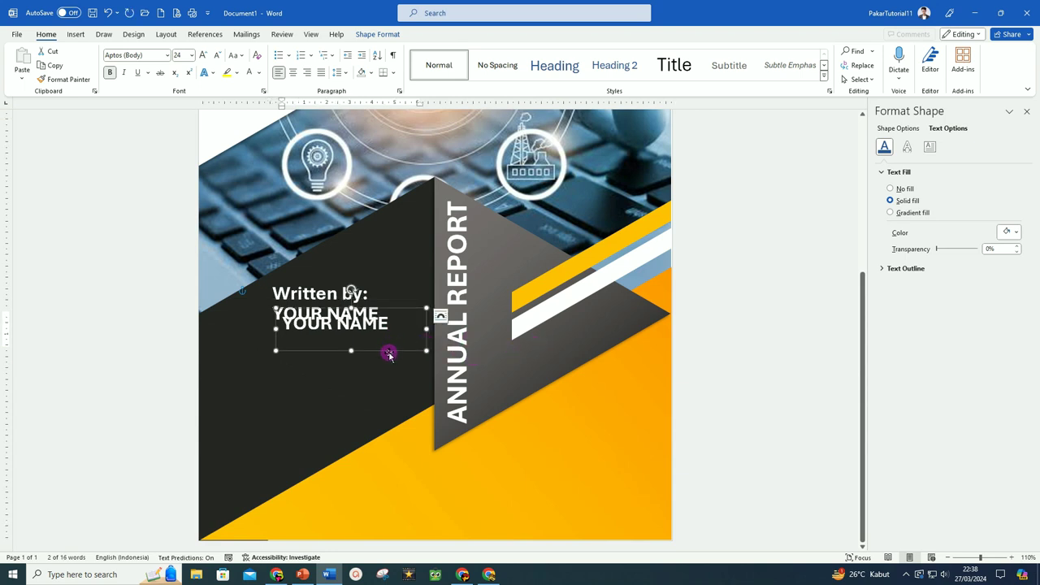
mouse_move(387, 352)
mouse_down()
mouse_move(393, 495)
mouse_move(441, 488)
mouse_up()
text(YOUR COMP)
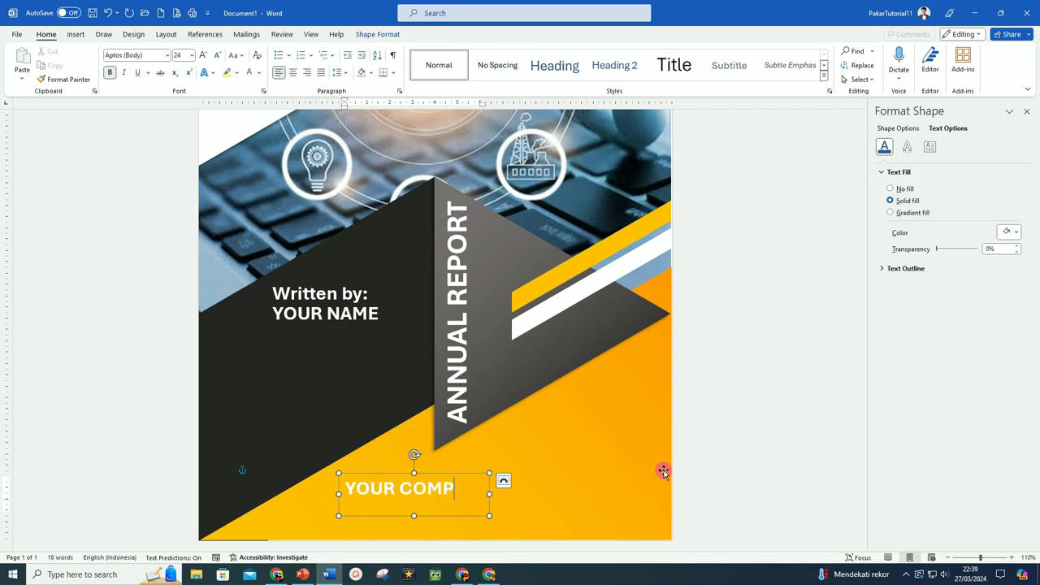
text(ANY)
drag(490, 494, 600, 494)
drag(528, 469, 528, 464)
Duplicate the heading below it and replace the text with 'Add Your Text Here Add Your Text Here'.
key(ctrl+d)
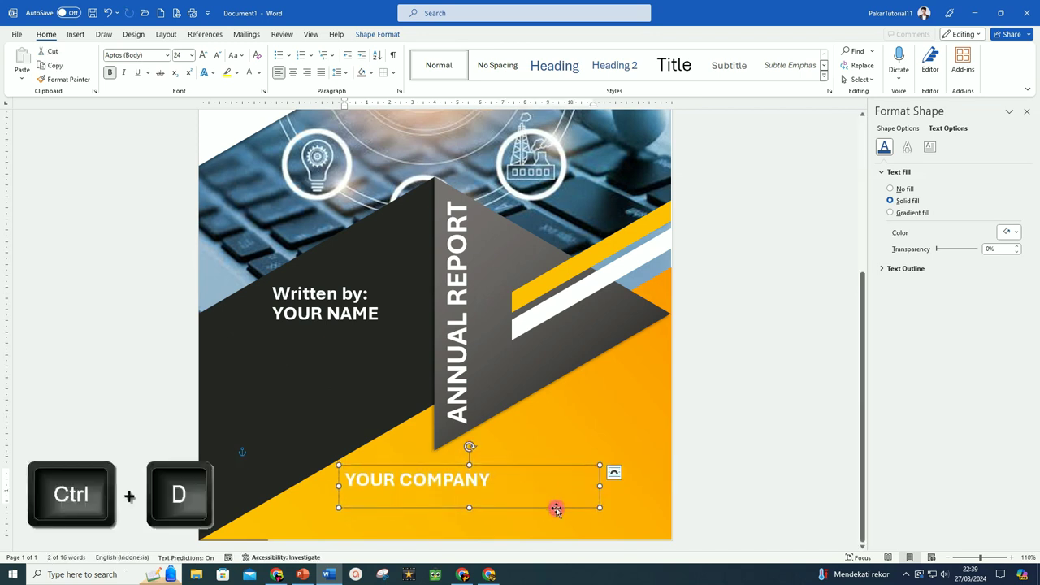
key(ctrl+d)
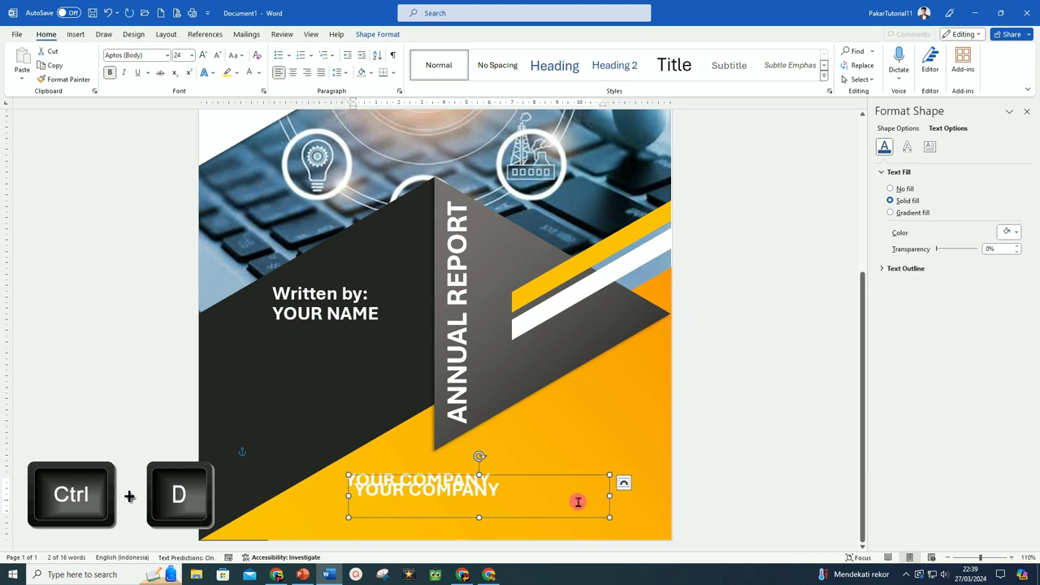
drag(527, 518, 516, 524)
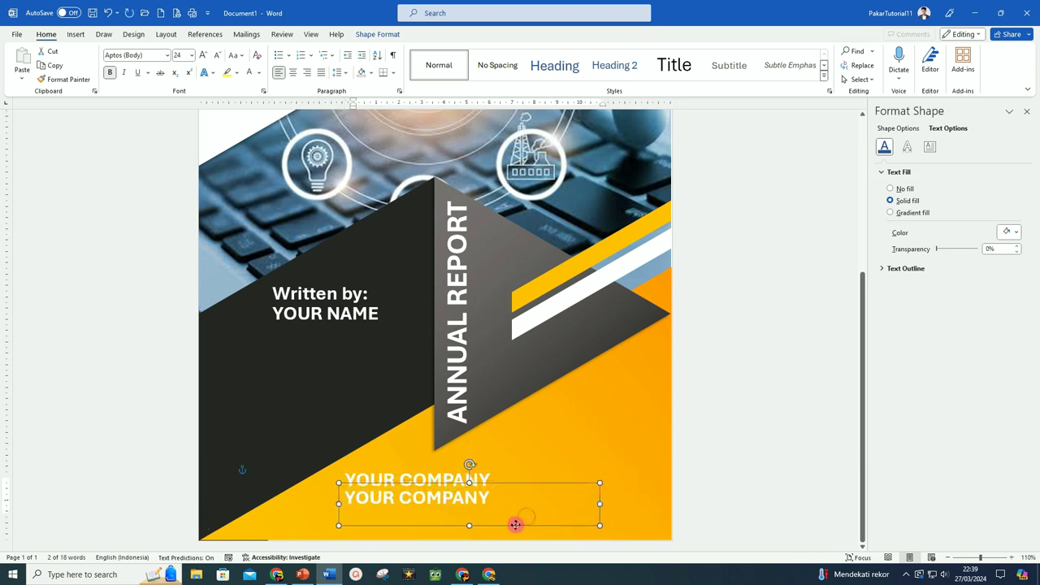
drag(348, 494, 559, 496)
text(Add)
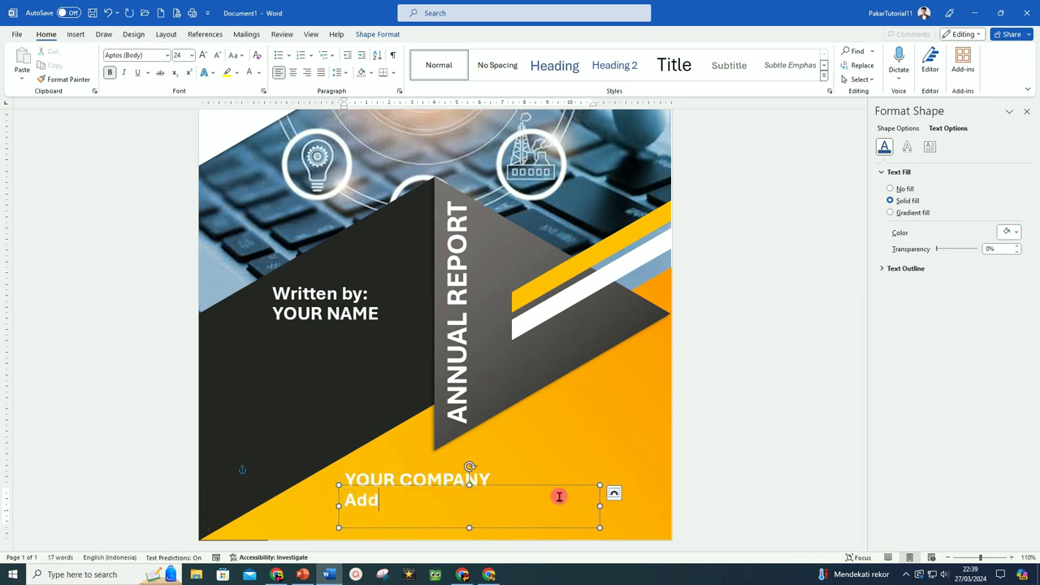
text( Your Text Here Add Your Text Here)
Make the placeholder text 14 pt, not bold and black, then copy the line below itself.
key(ctrl+a)
click(221, 55)
click(221, 55)
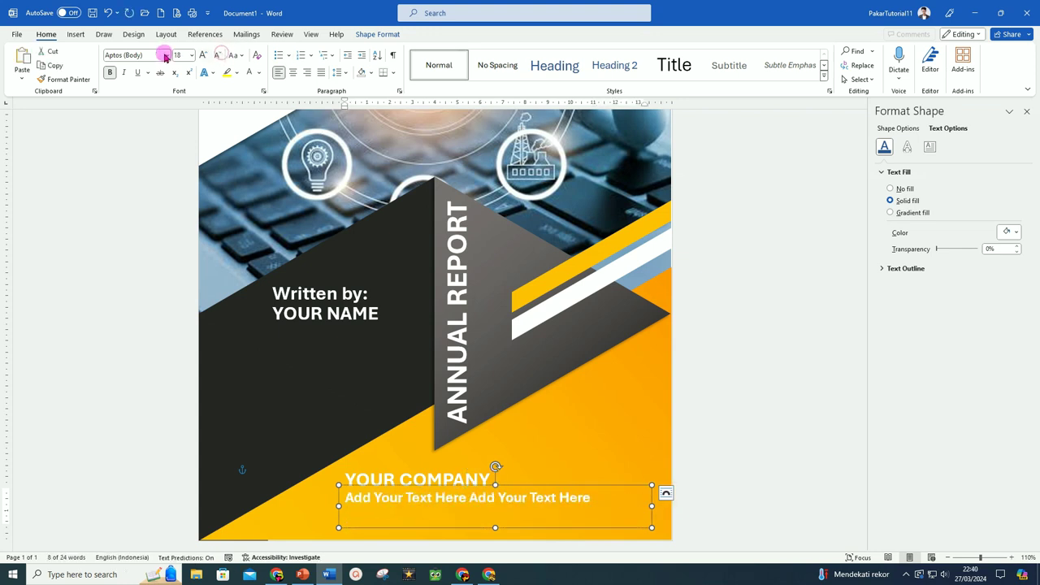
click(110, 74)
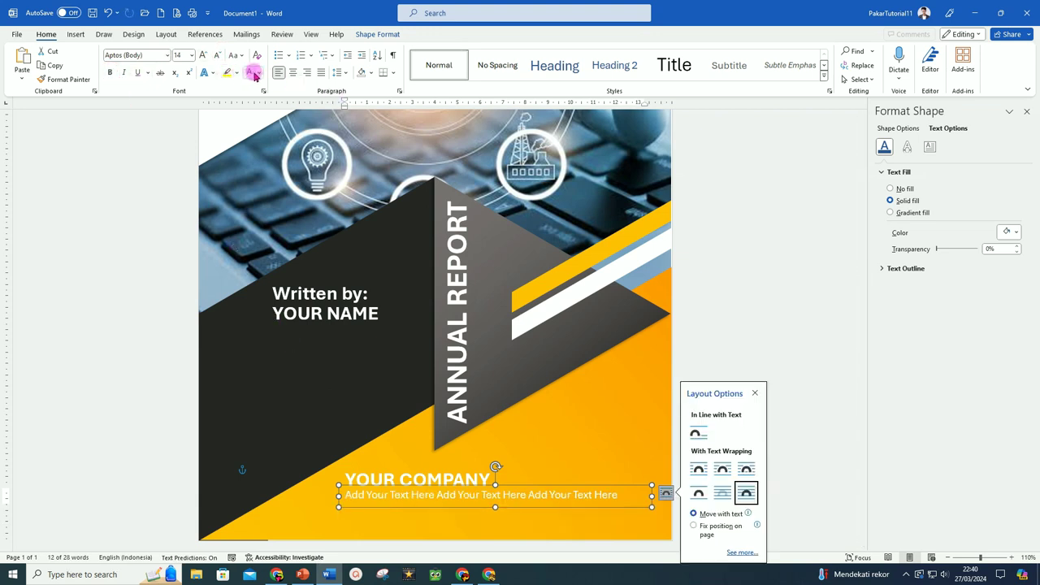
click(255, 73)
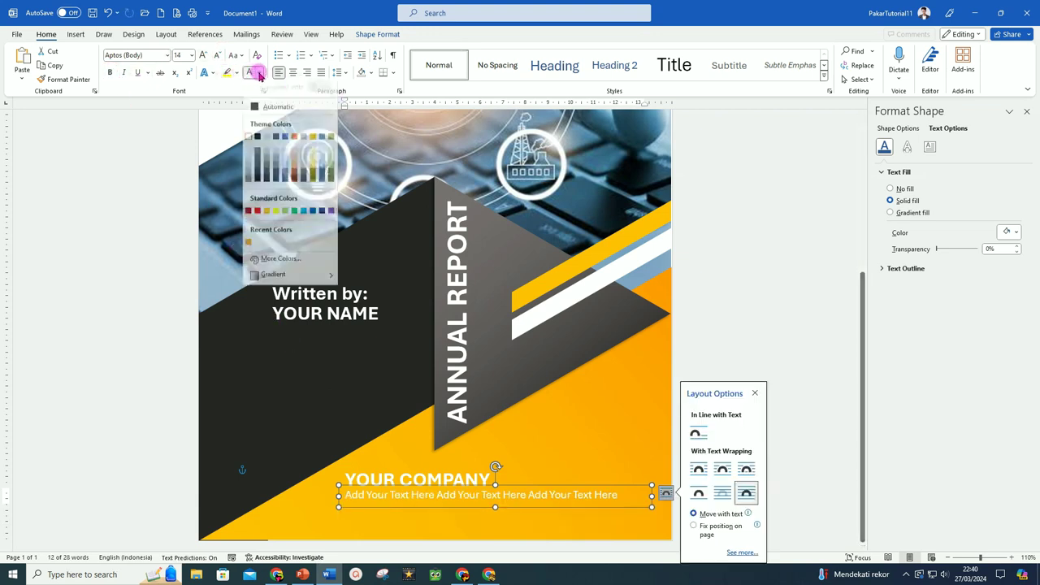
click(255, 111)
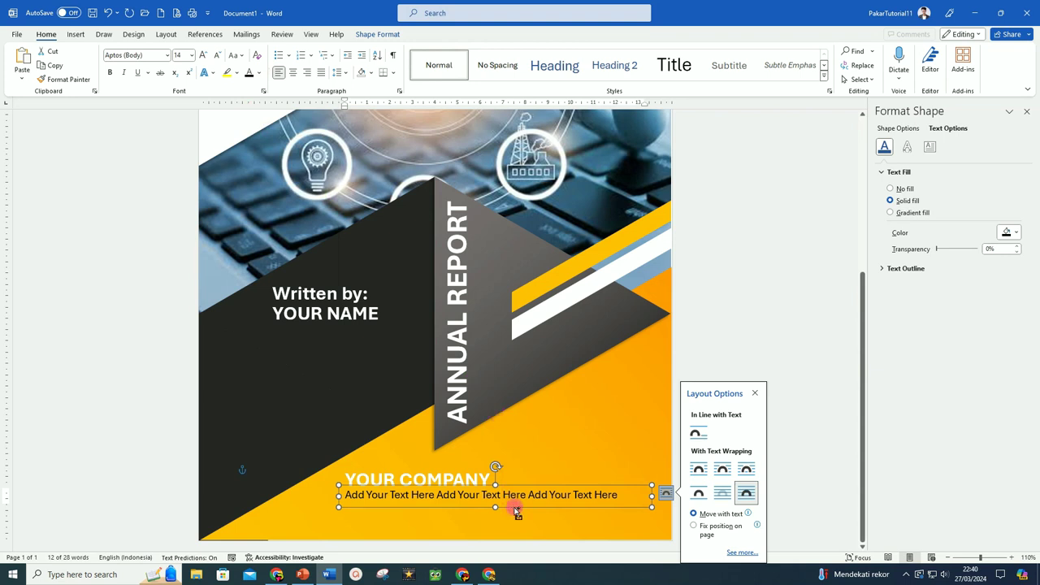
drag(517, 510, 515, 520)
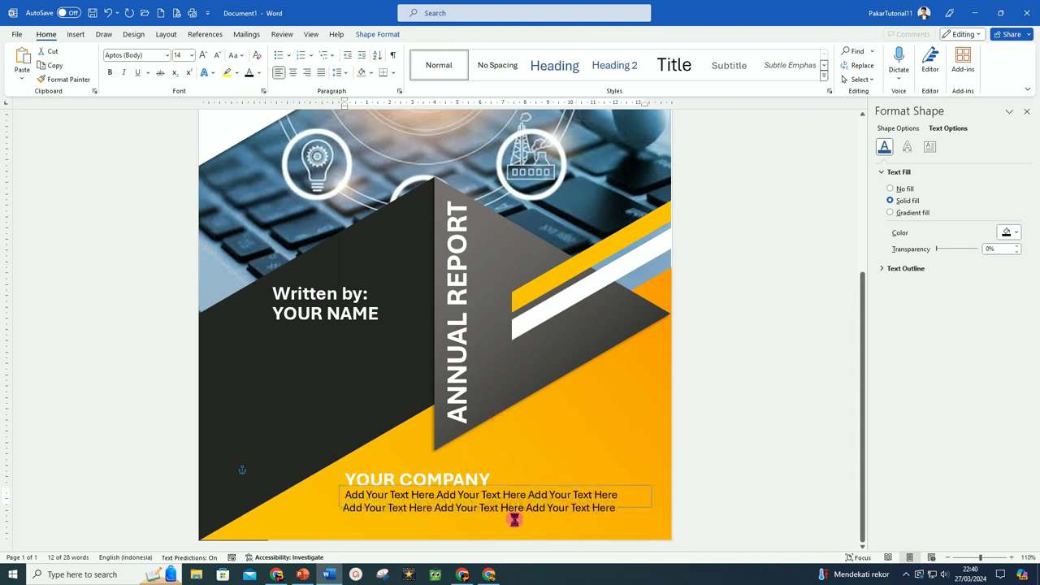
click(581, 545)
click(271, 461)
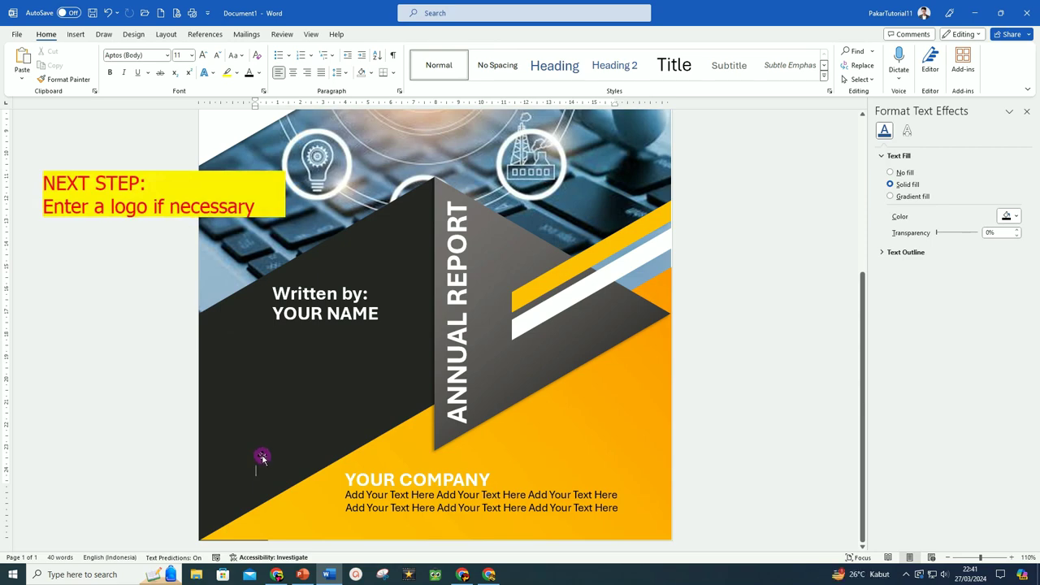
Copy the 'logo BT BARU 2018' image from the Pictures folder and go back to Word.
click(195, 576)
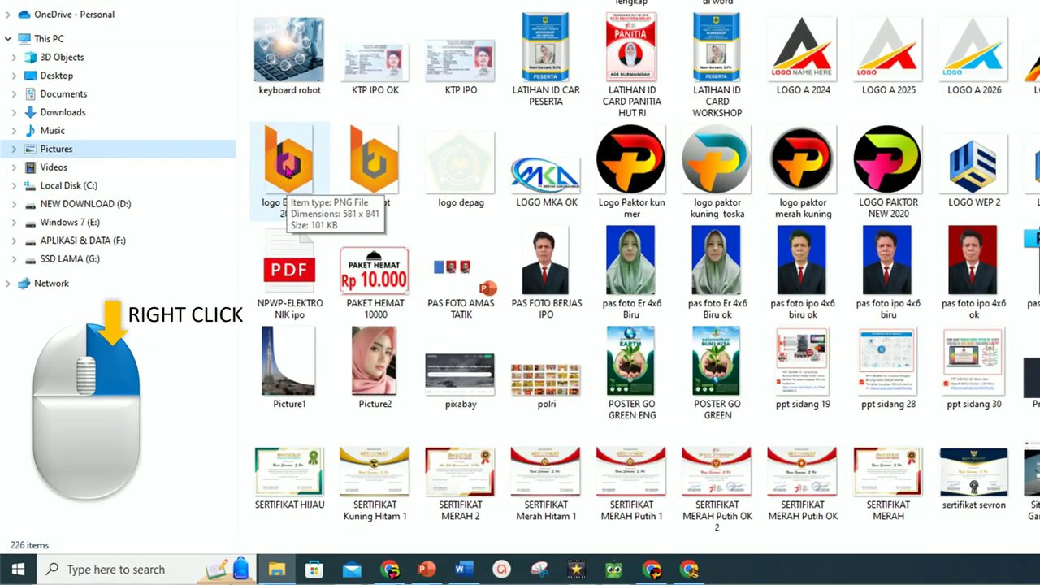
right_click(287, 169)
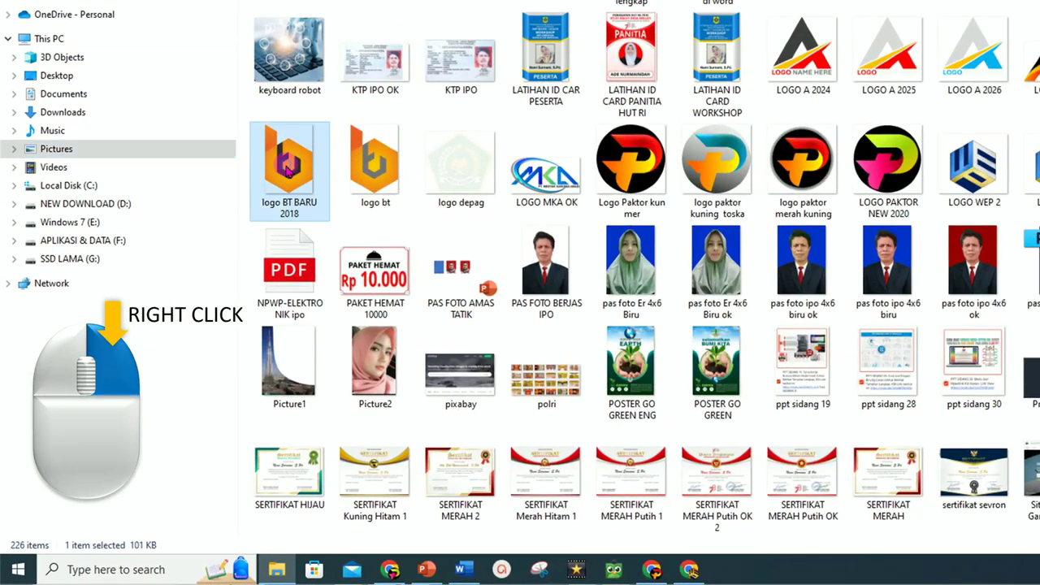
click(340, 465)
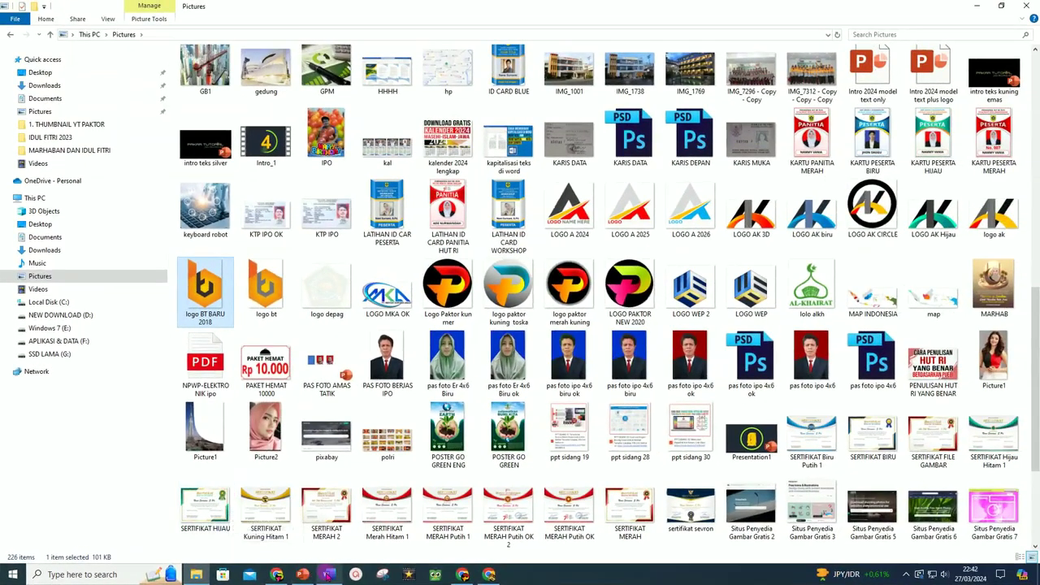
click(328, 574)
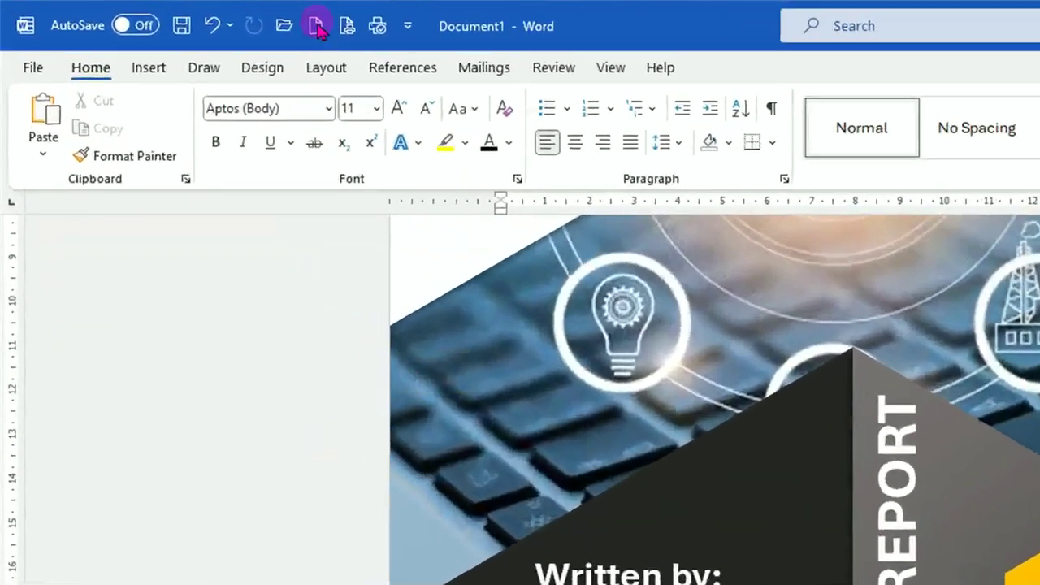
Paste the logo into a new blank document and shrink it proportionally.
click(321, 28)
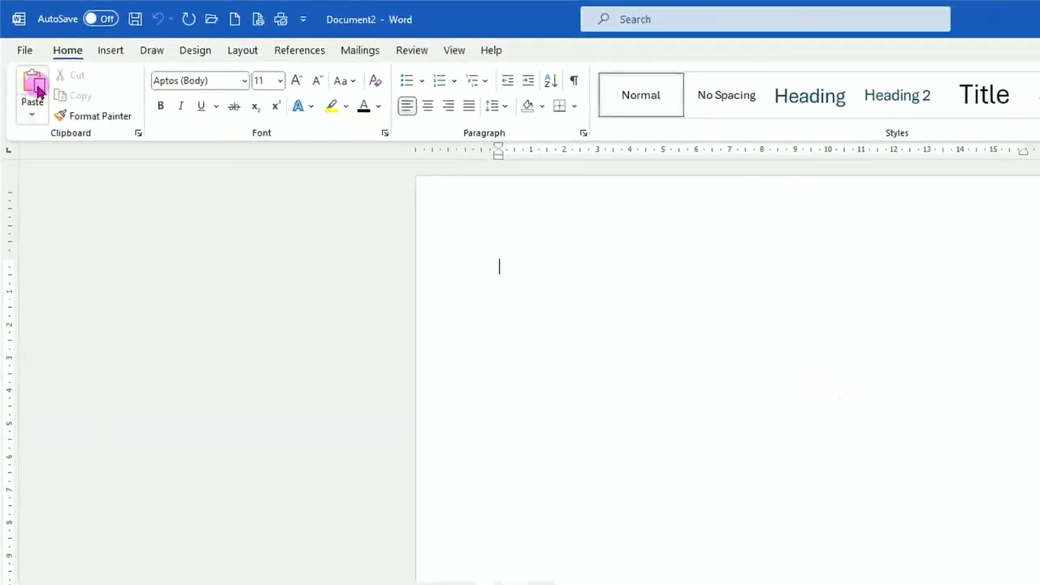
click(37, 86)
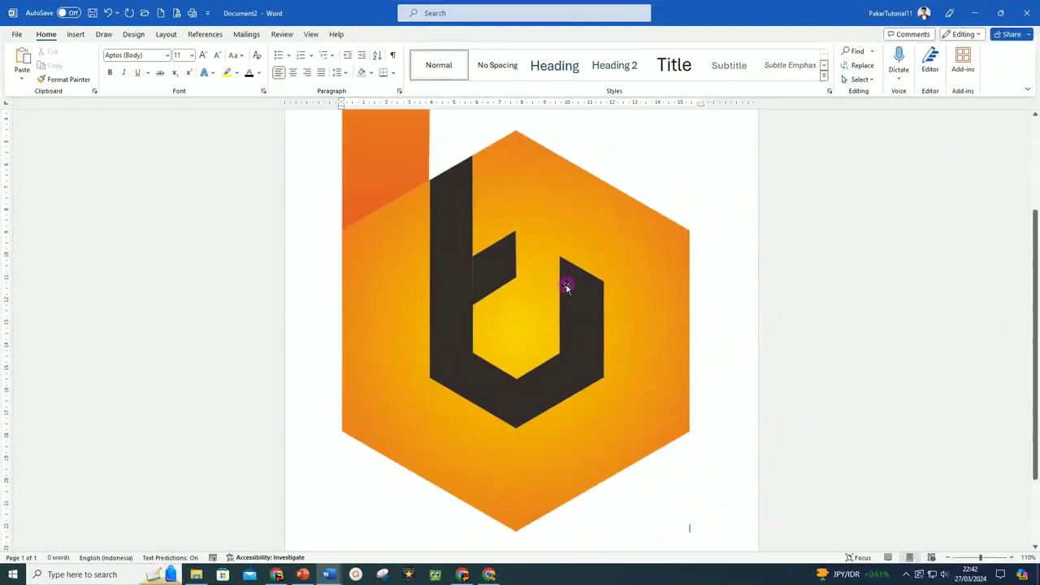
click(566, 287)
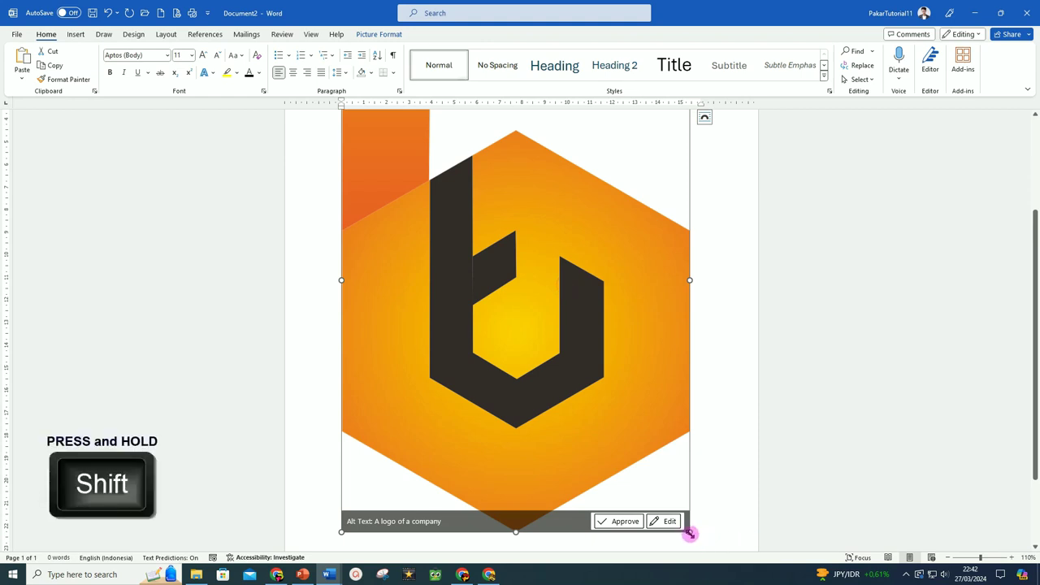
drag(689, 532, 504, 289)
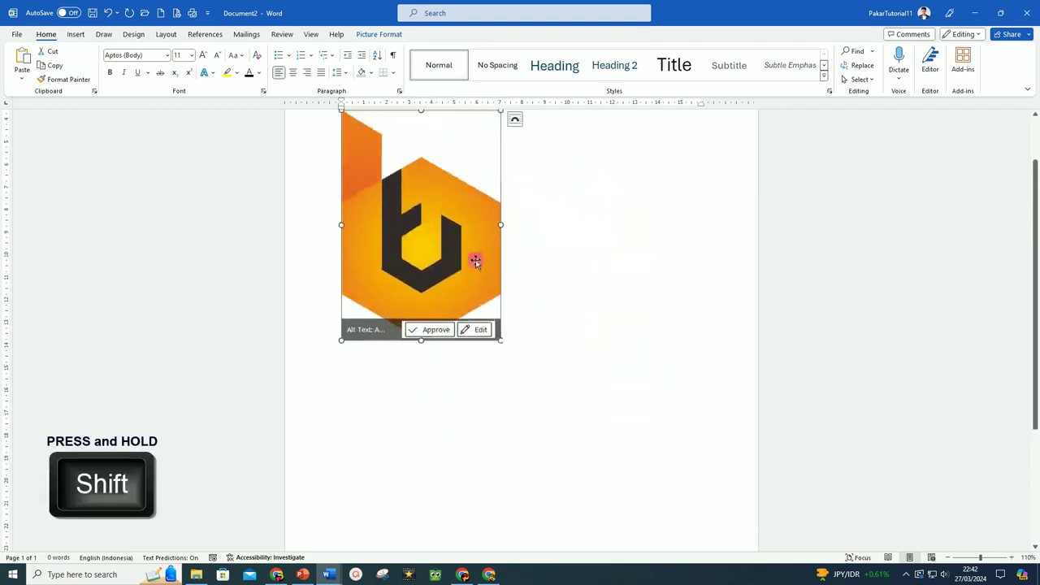
drag(501, 396, 394, 241)
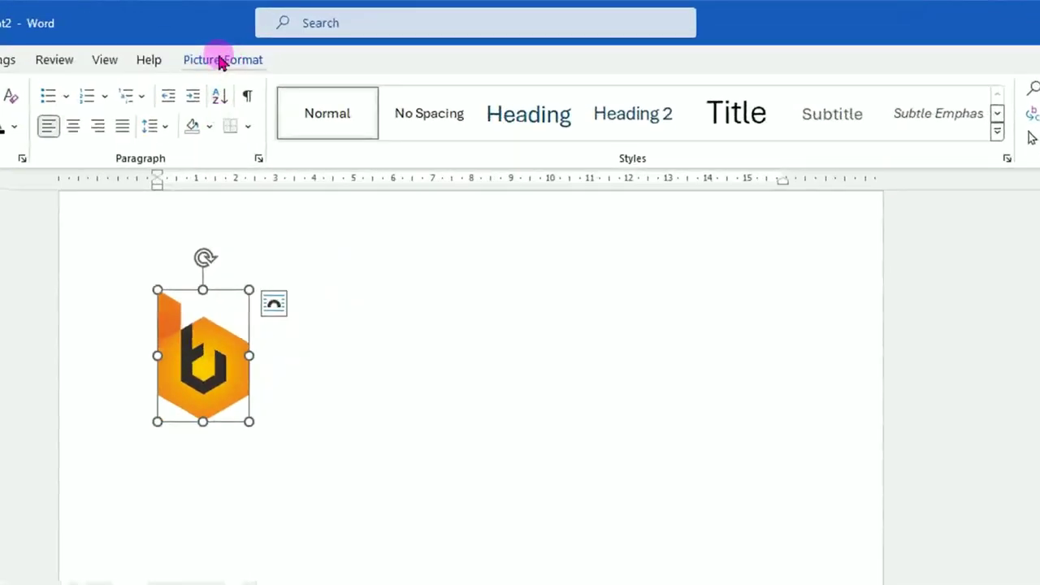
Set the logo to In Front of Text, copy it, and return to the cover document.
click(223, 61)
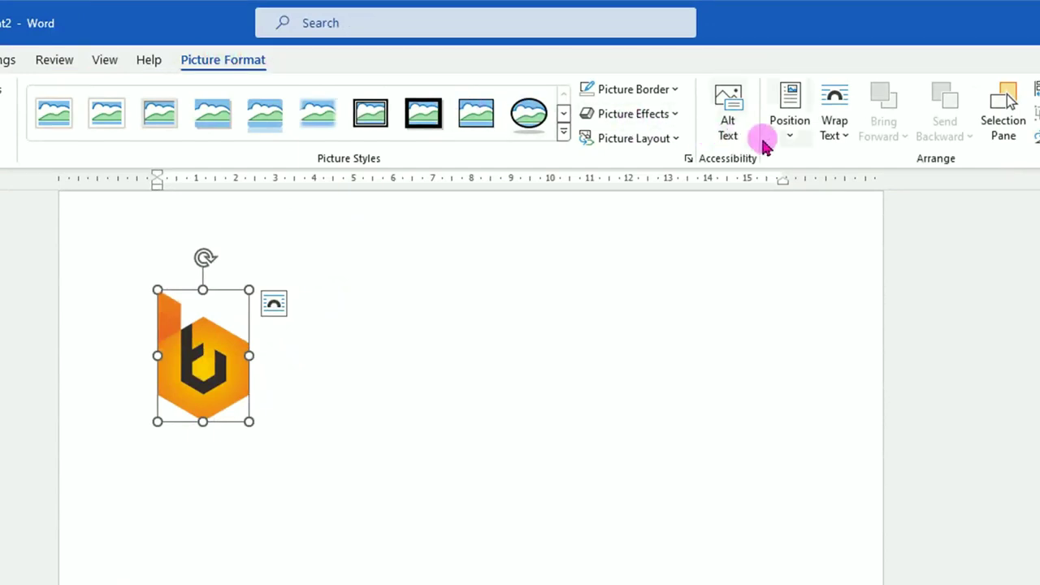
click(849, 137)
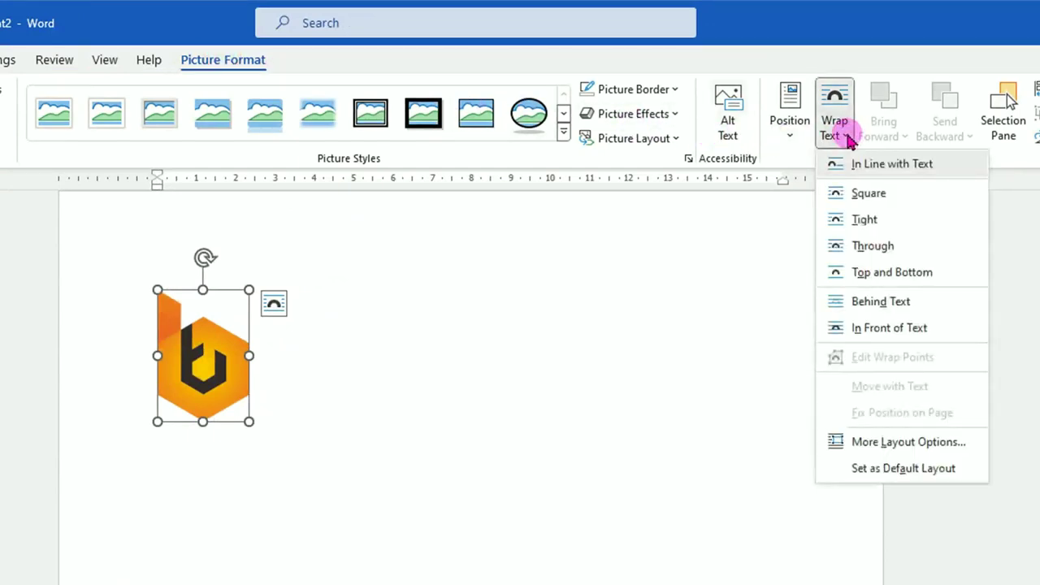
click(878, 331)
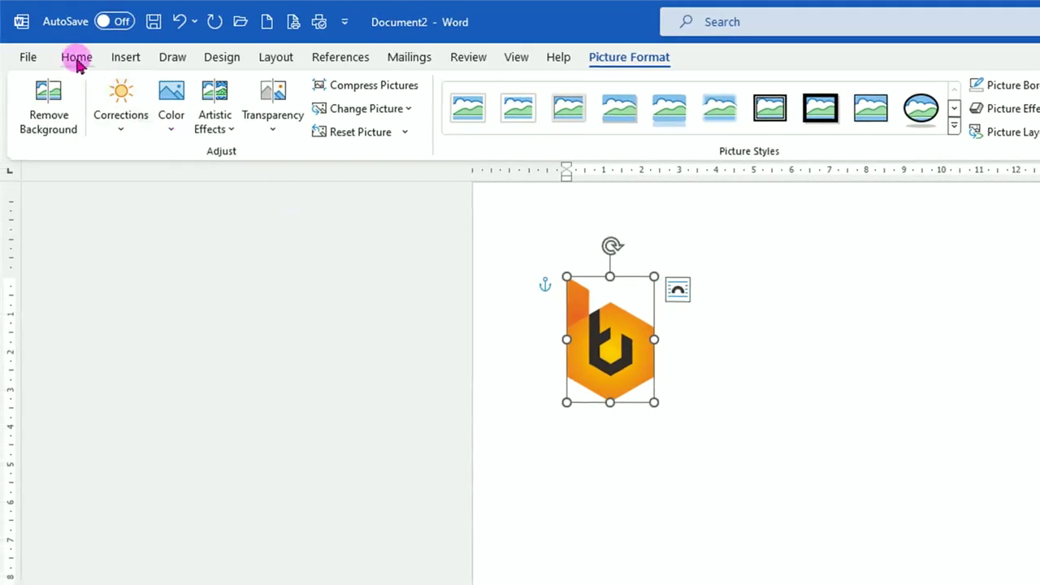
click(76, 59)
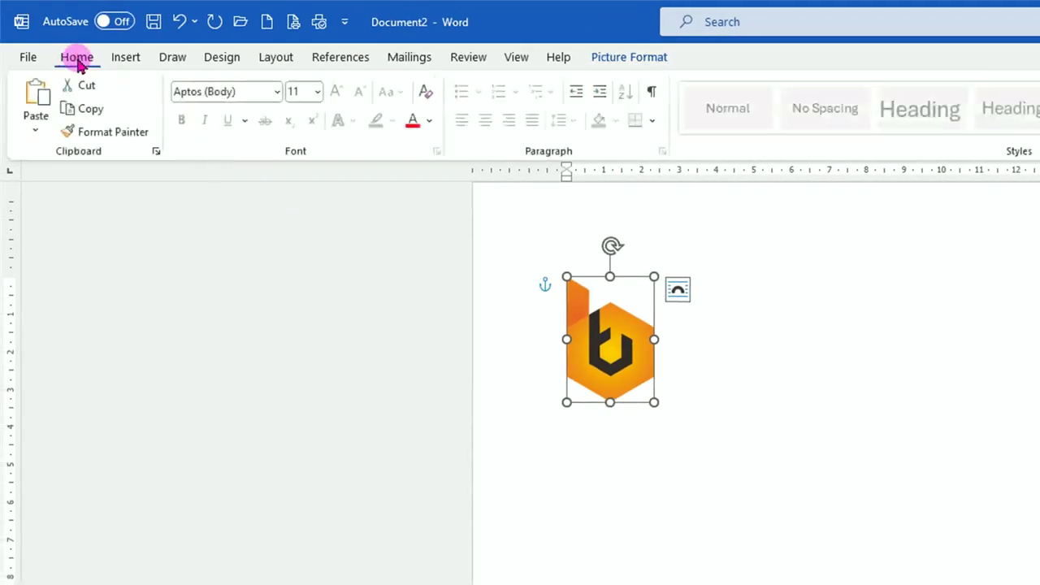
click(91, 112)
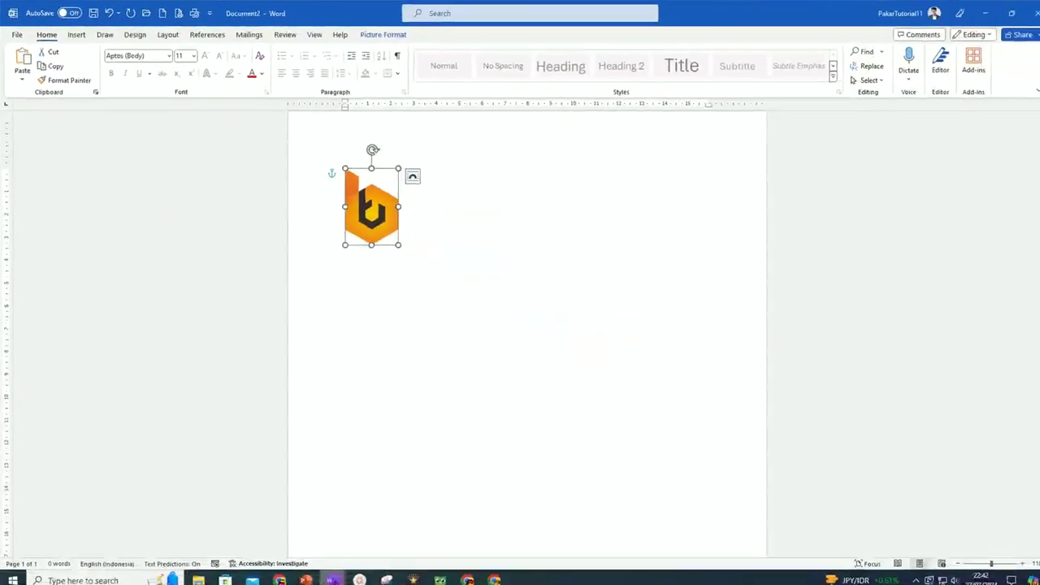
click(328, 574)
click(275, 543)
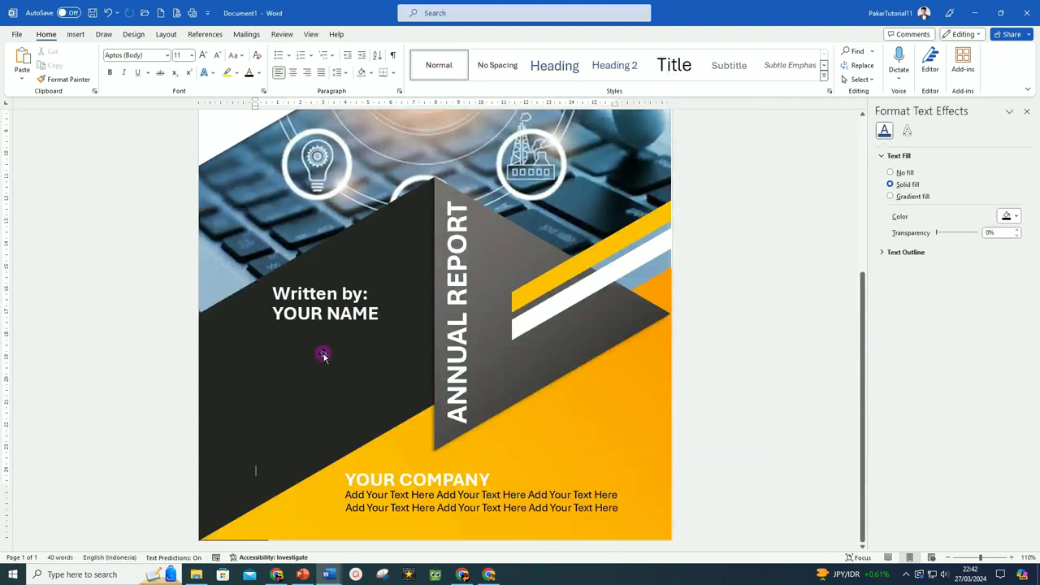
Paste the logo at the bottom left beside YOUR COMPANY and shift the company text slightly left.
key(ctrl+v)
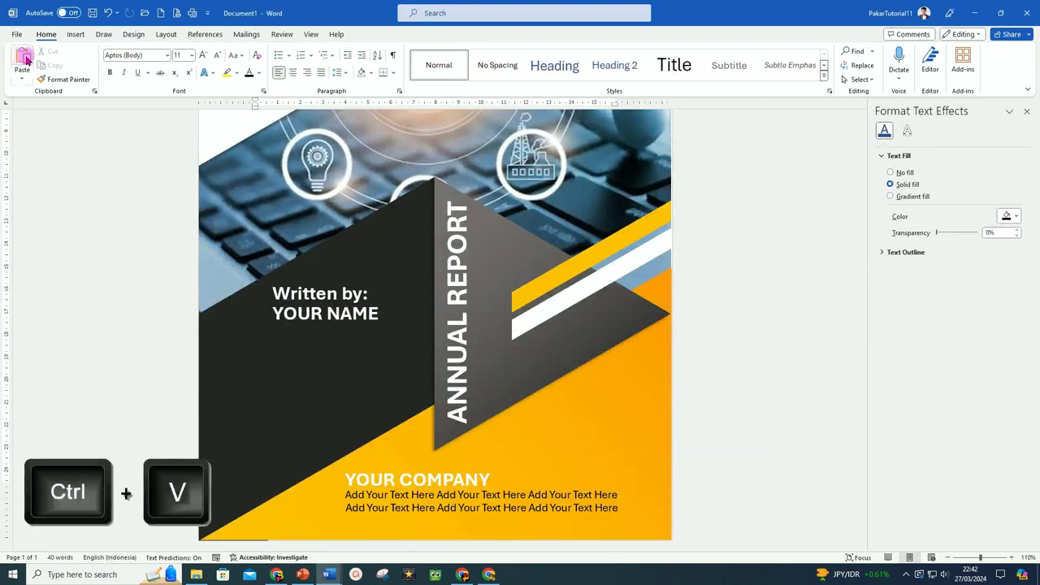
click(24, 60)
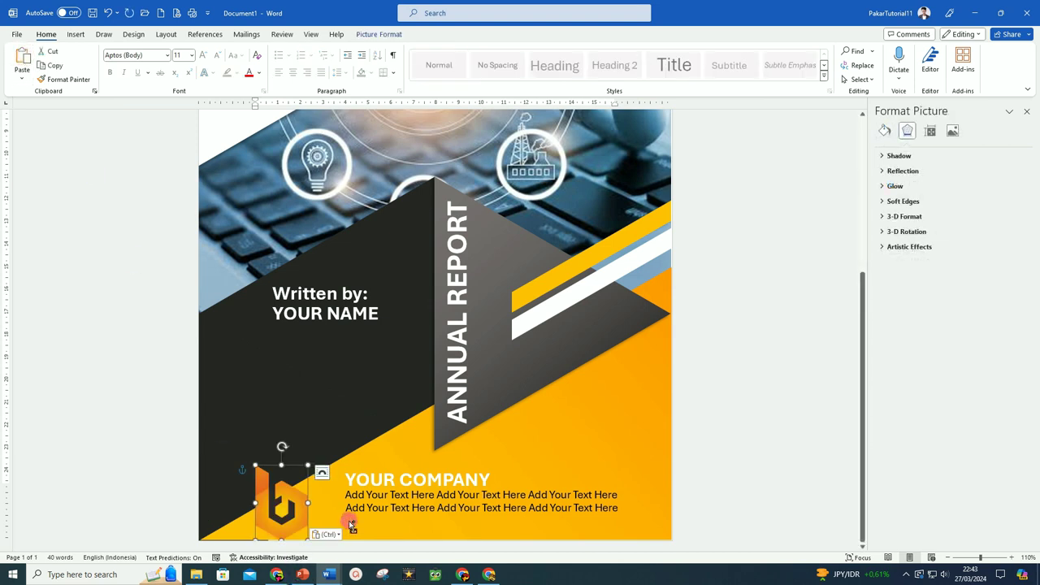
key(ctrl)
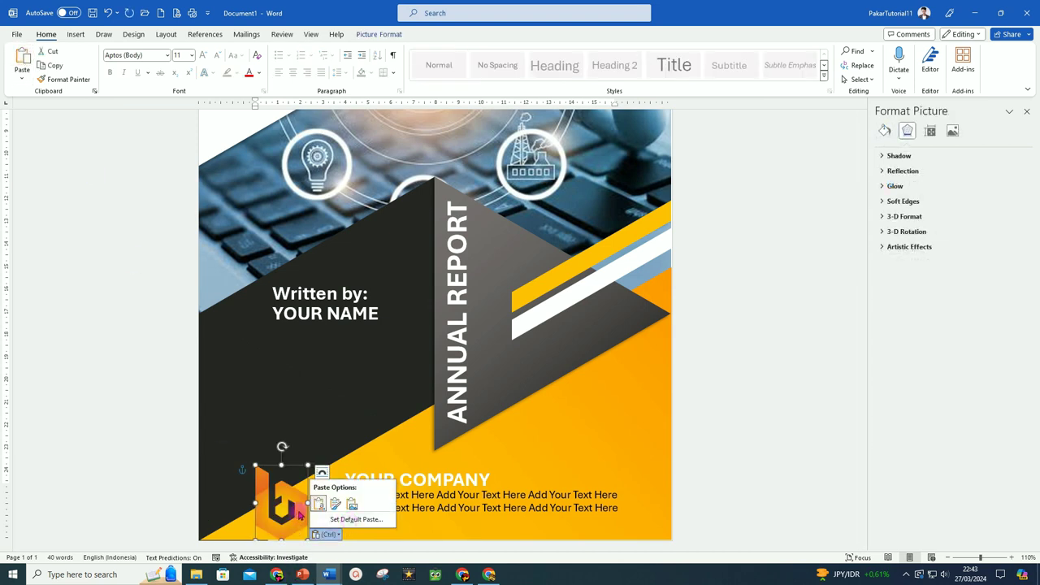
drag(300, 514, 312, 493)
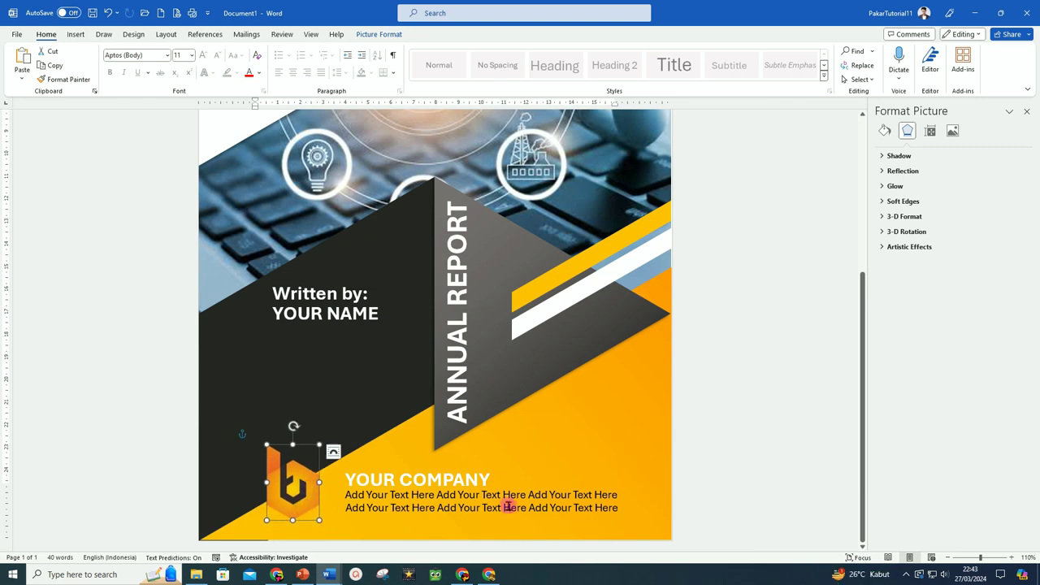
click(471, 480)
drag(485, 465, 475, 465)
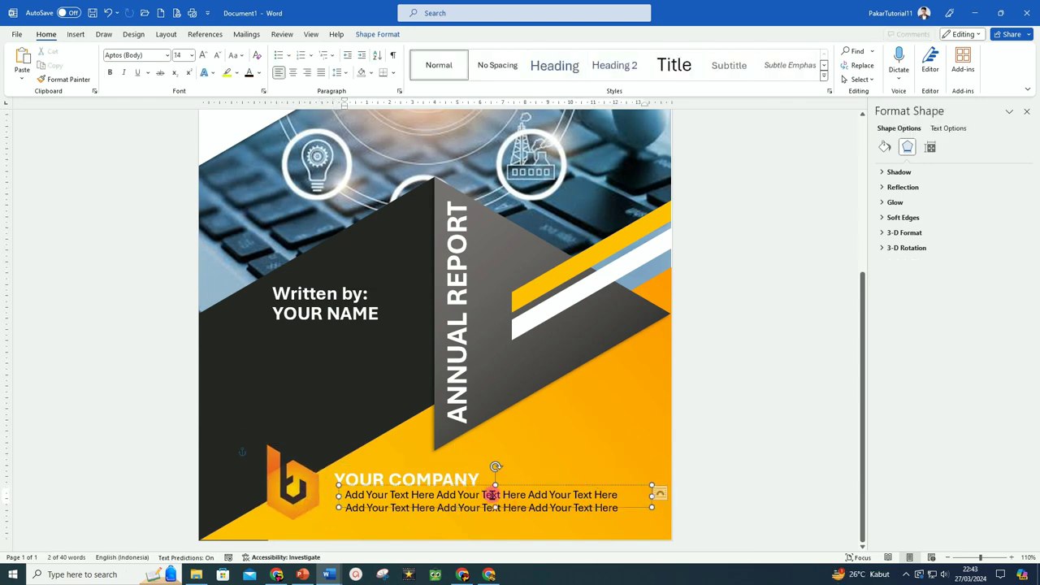
click(726, 542)
ctrl+scroll(534, 434, down, 4)
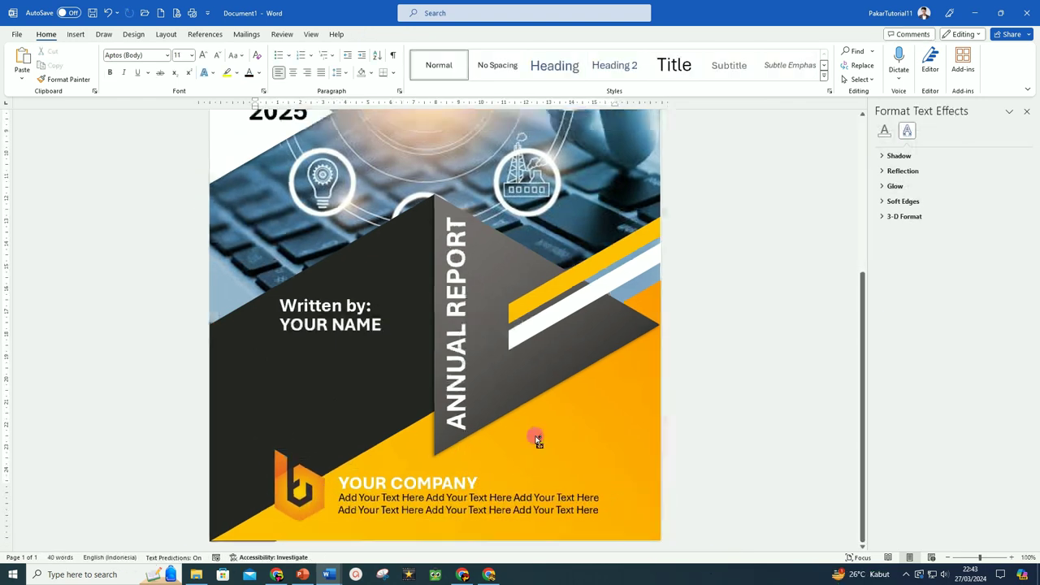
Enlarge the white triangle behind 2025 proportionally and raise it slightly.
click(311, 274)
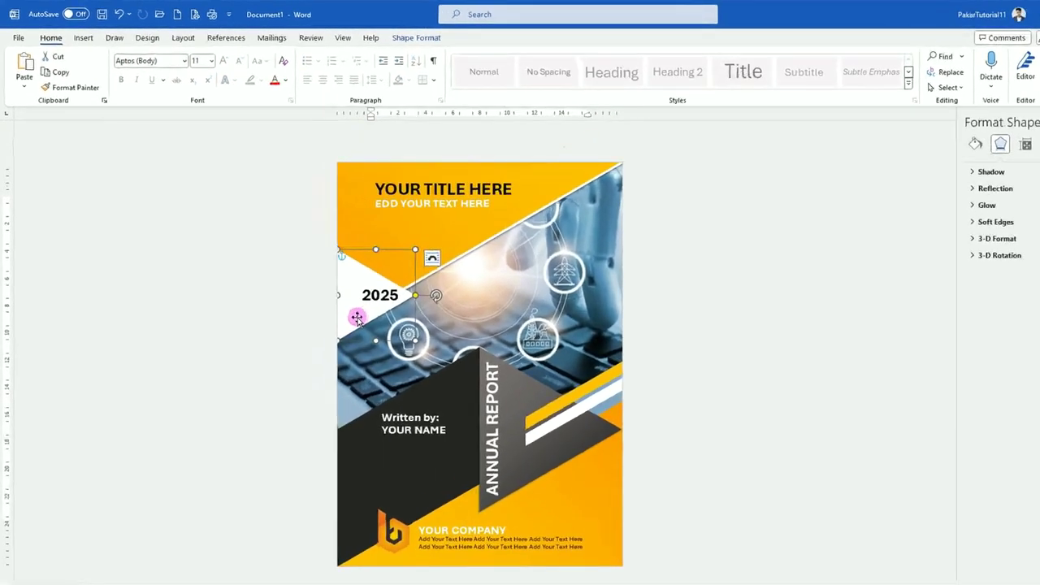
ctrl+scroll(352, 264, up, 4)
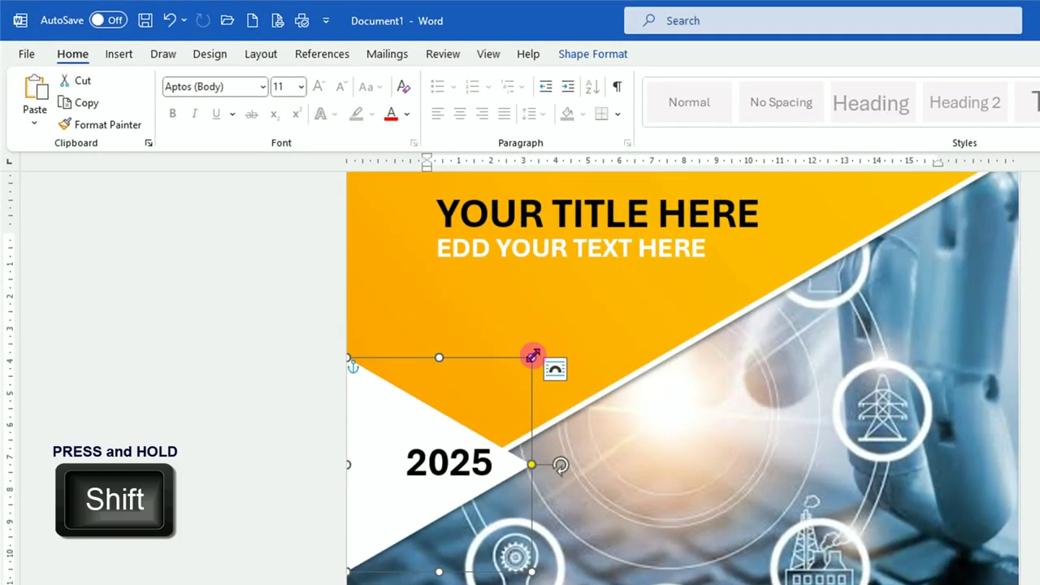
shift+drag(532, 356, 557, 342)
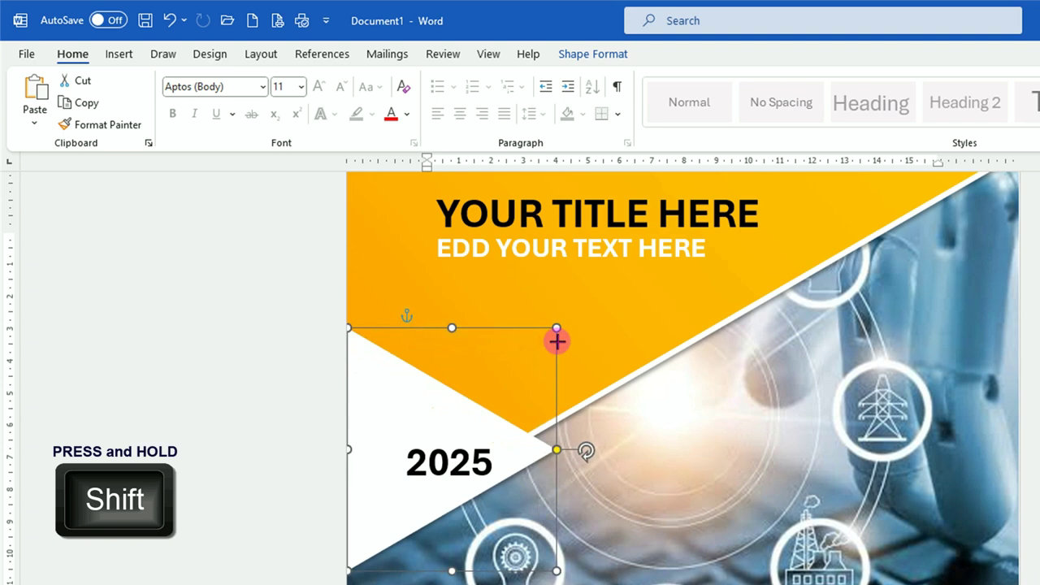
drag(455, 406, 447, 388)
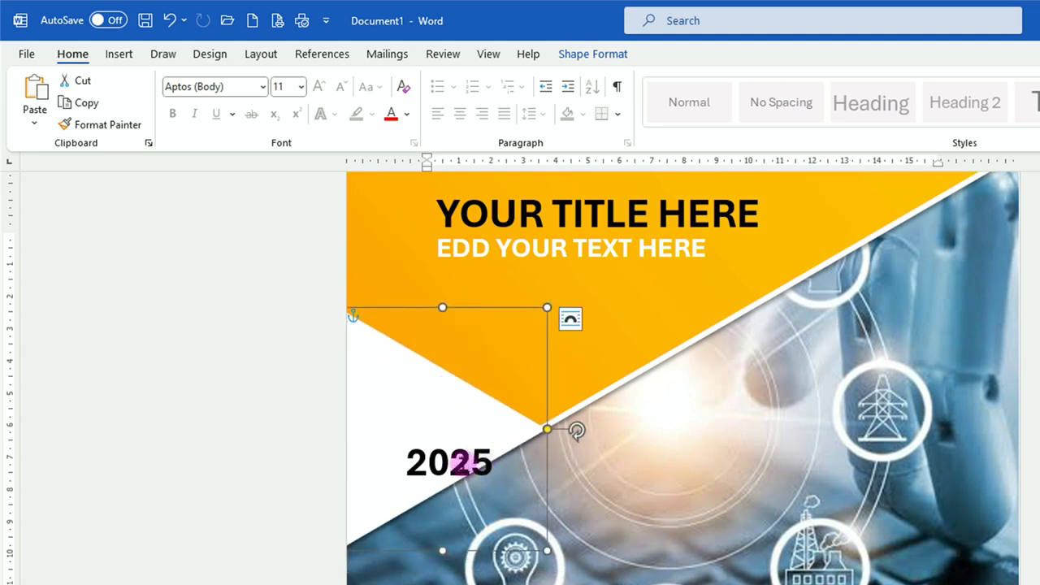
Move 2025 up onto the white triangle and colour it orange.
click(464, 465)
drag(469, 435, 481, 403)
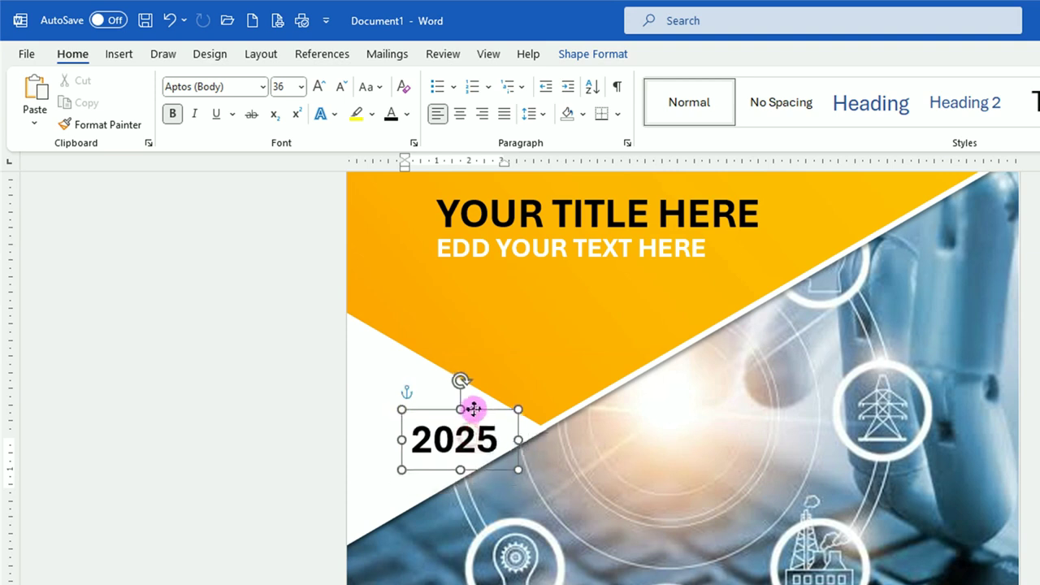
click(406, 114)
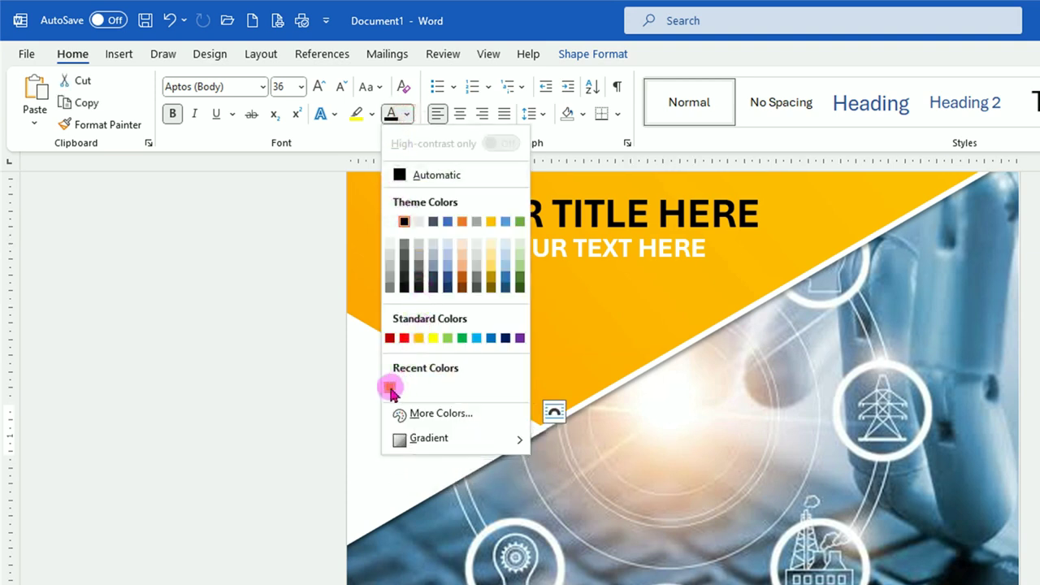
click(388, 391)
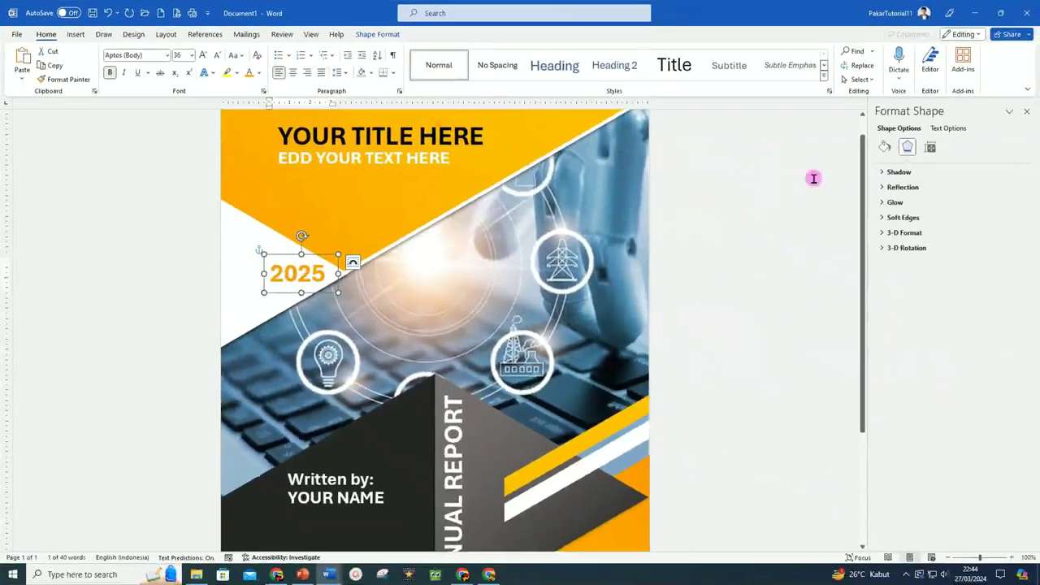
click(776, 203)
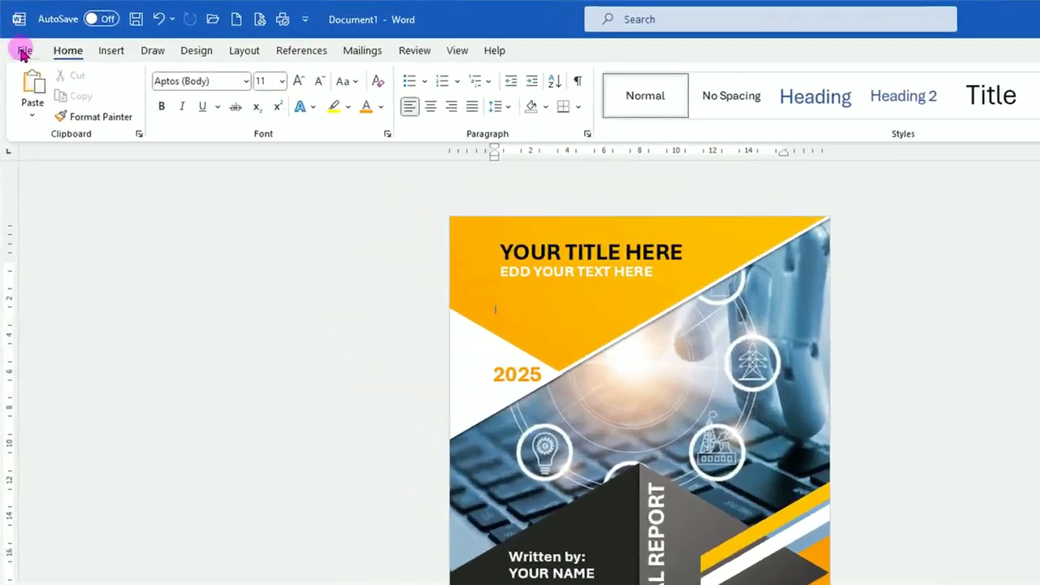
Use Save As to store the cover in OneDrive - Personal under the name COVER YELLOW.
click(22, 49)
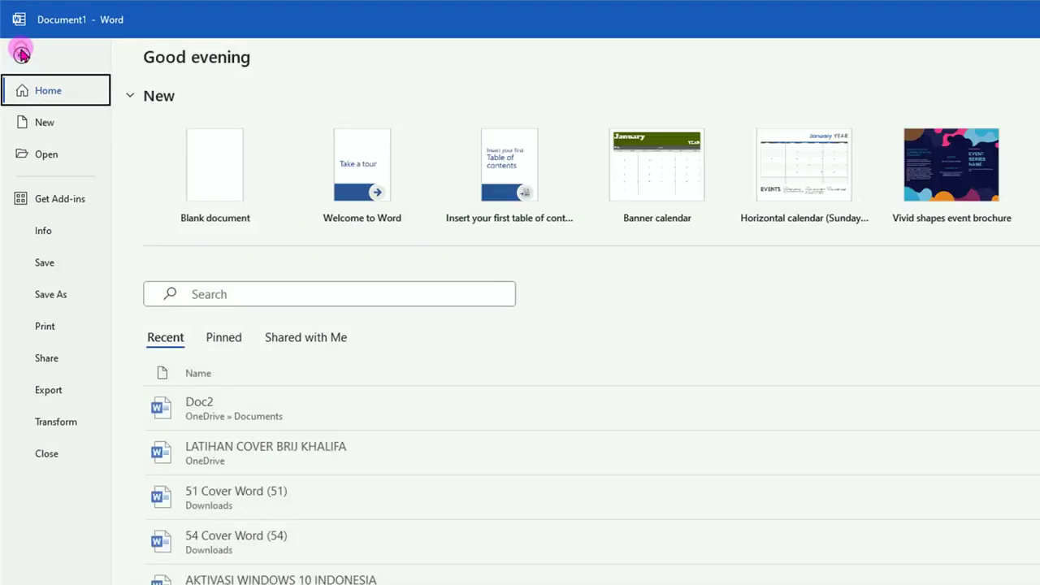
click(66, 297)
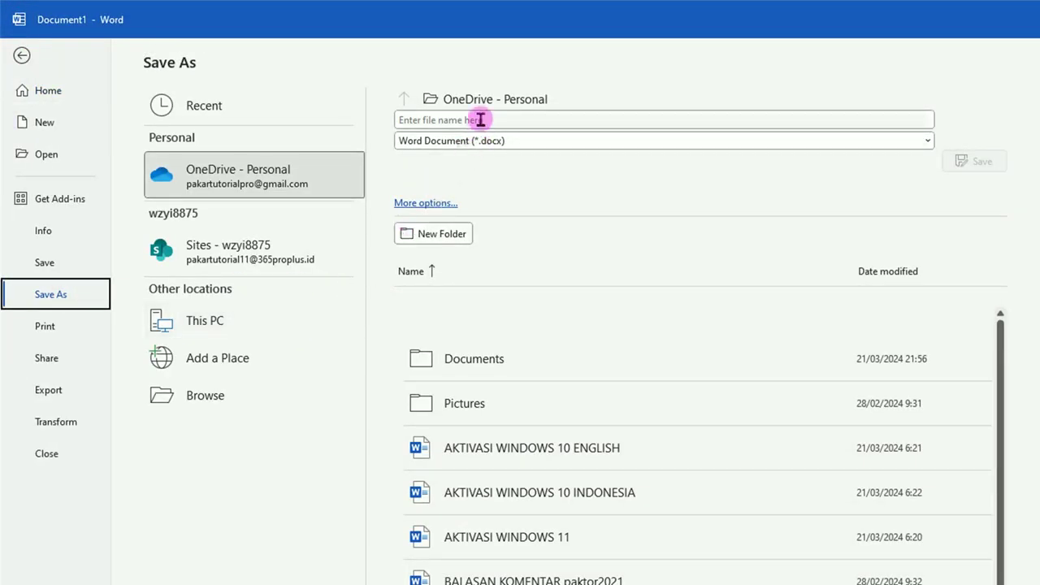
click(480, 120)
text(co)
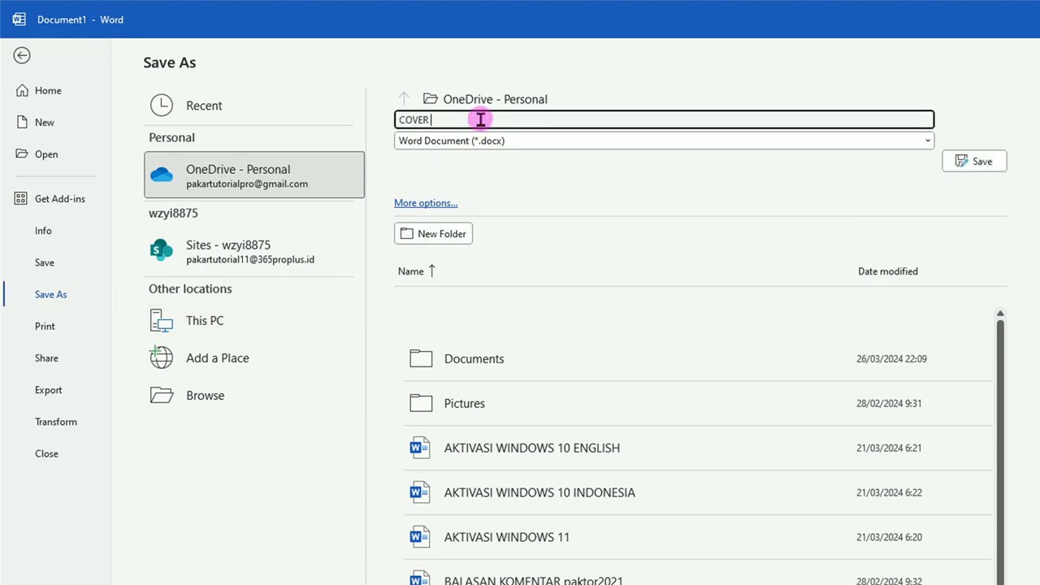
text(LOW)
click(981, 162)
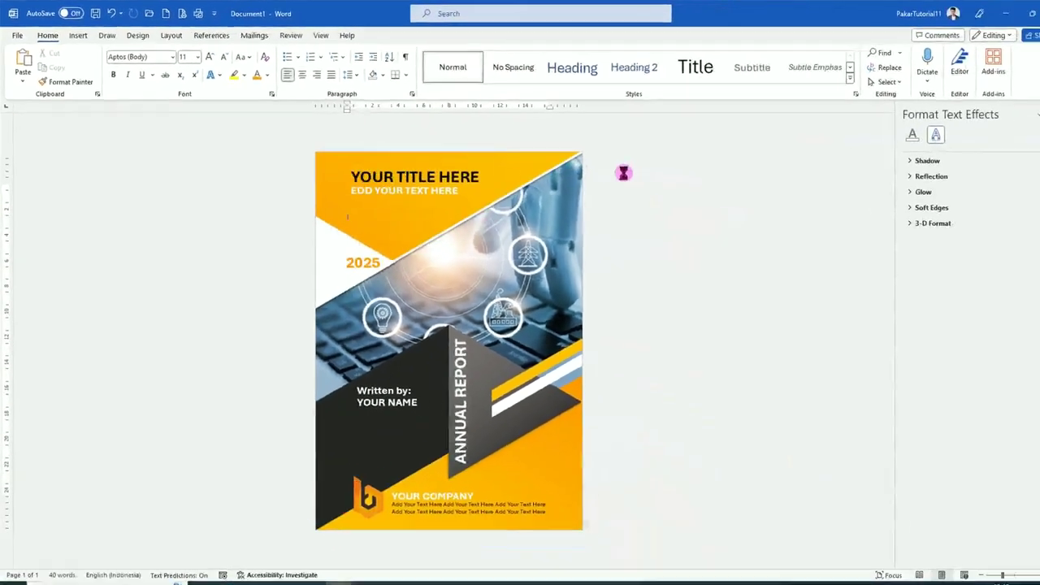
click(176, 13)
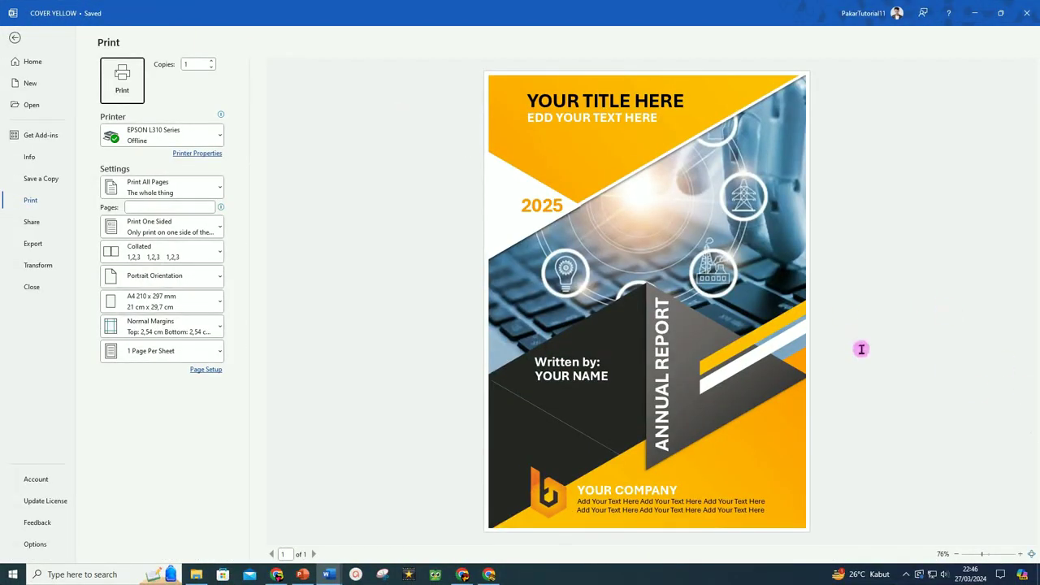